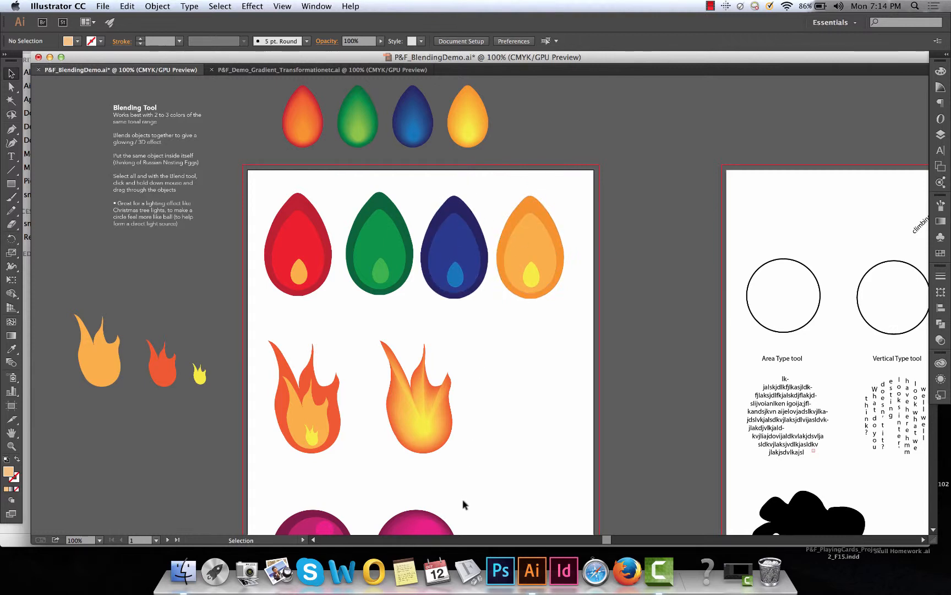
pyautogui.scroll(-5, 463, 504)
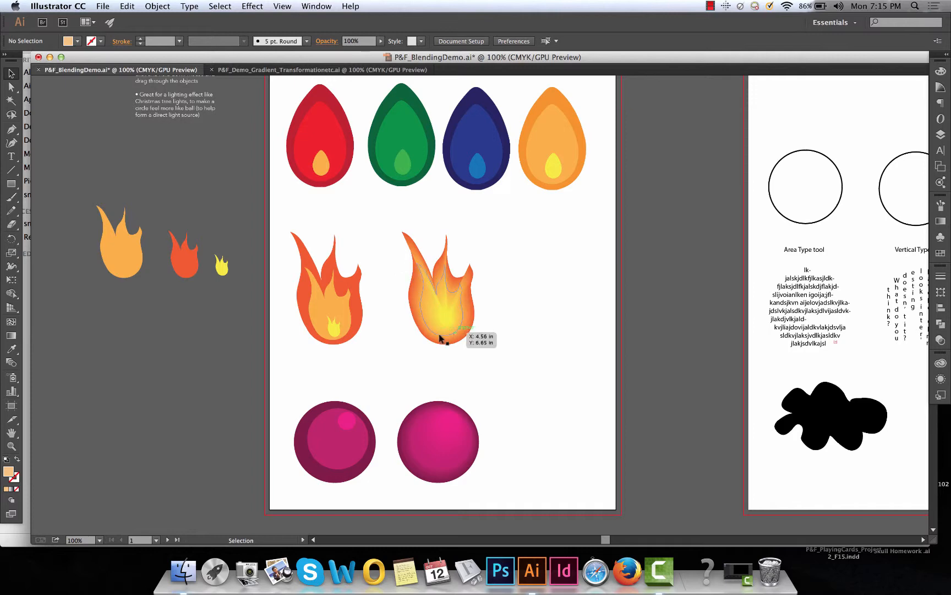
pyautogui.scroll(4, 500, 318)
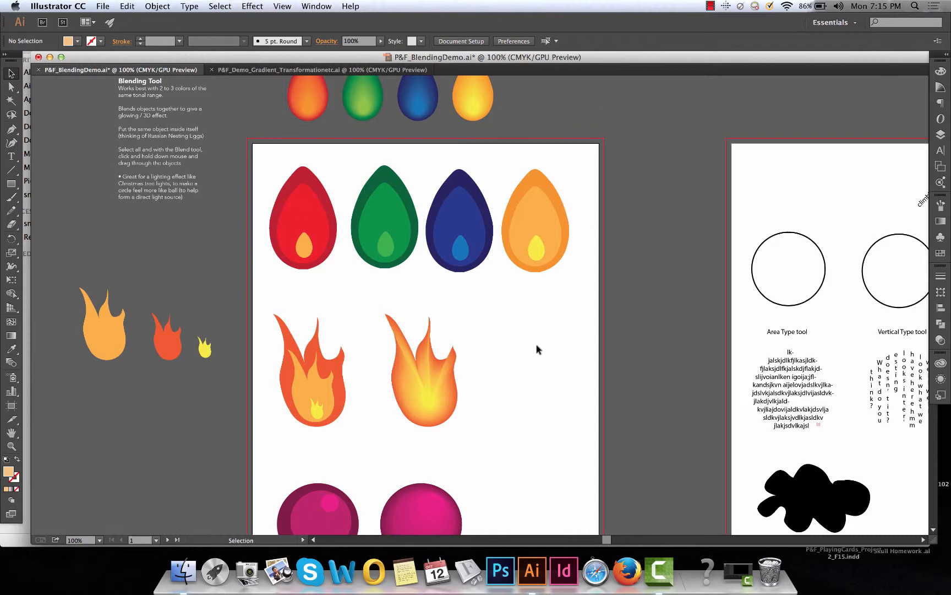
pyautogui.scroll(2, 537, 346)
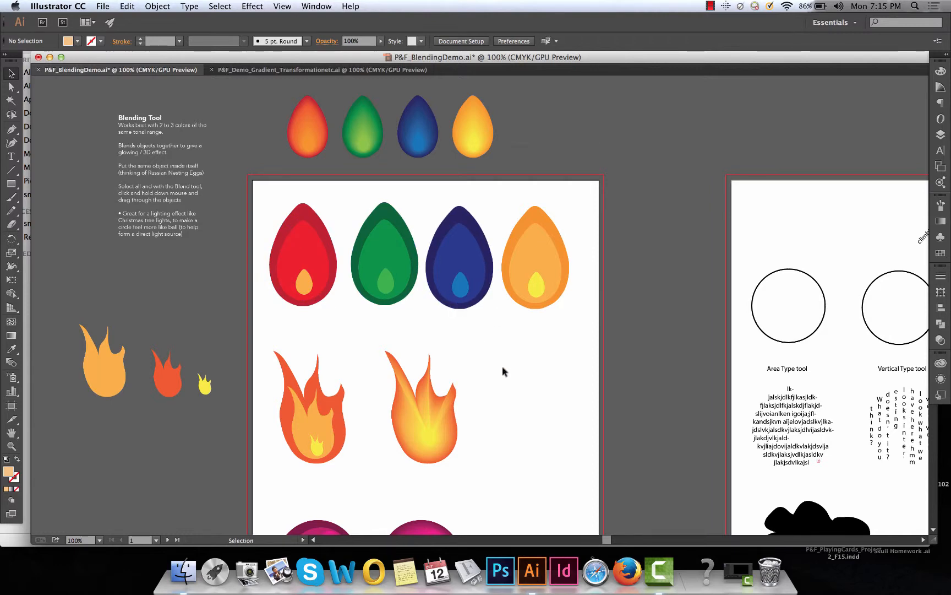
pyautogui.scroll(-3, 502, 372)
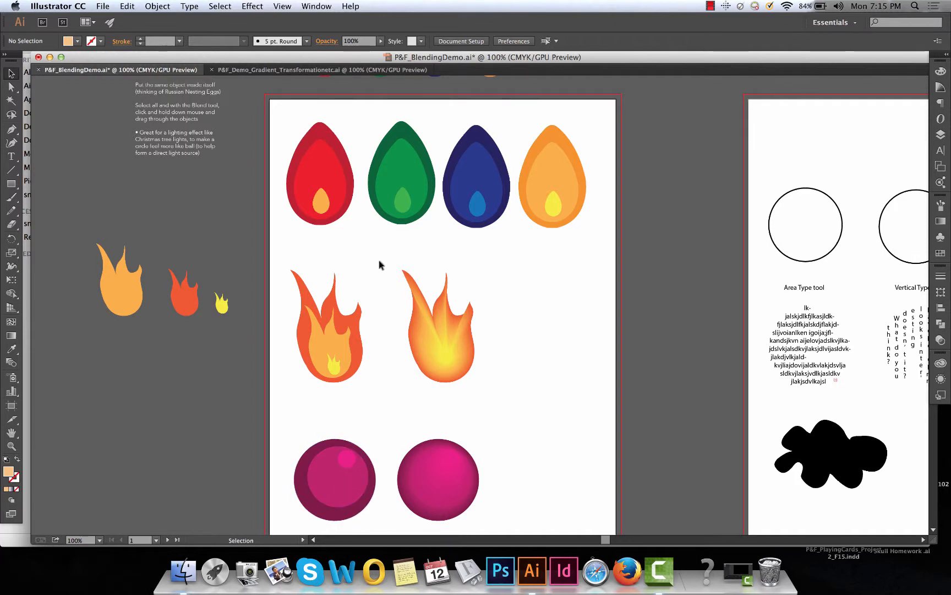
# Step: Blend the red teardrop's three nested shapes with the Blend tool, from the small orange centre outward to the dark red shape
pyautogui.scroll(3, 378, 259)
pyautogui.hscroll(-1, 379, 260)
pyautogui.scroll(3, 378, 261)
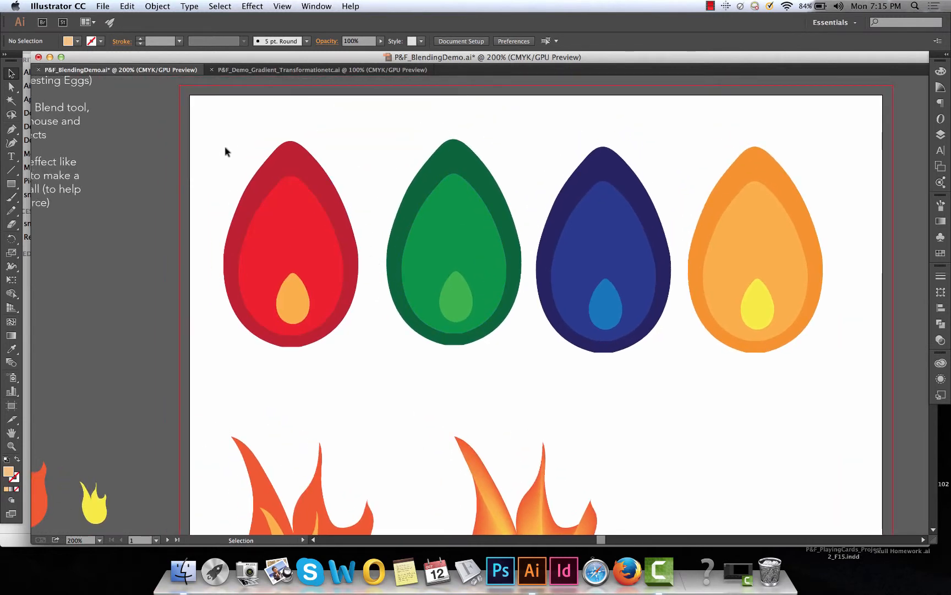
pyautogui.click(293, 298)
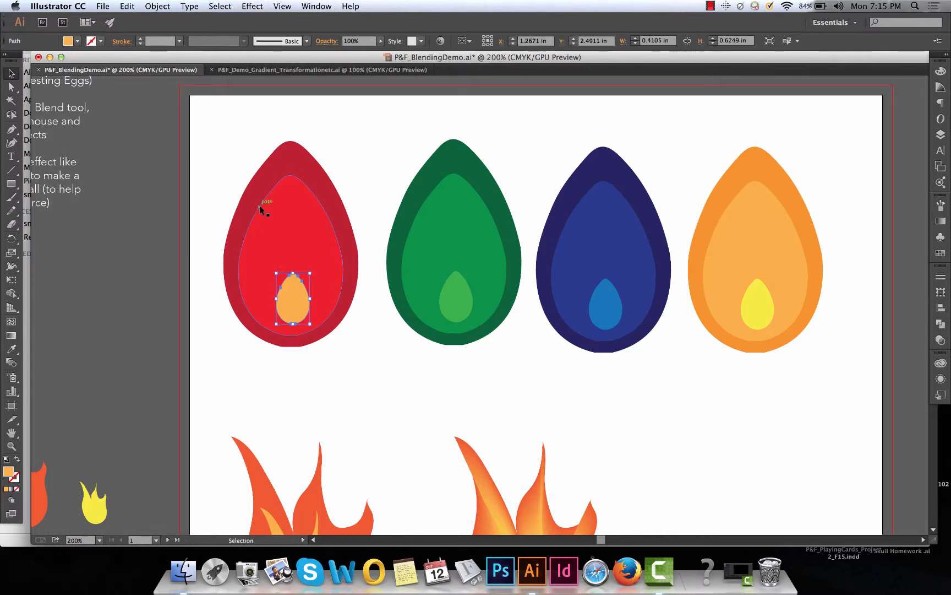
pyautogui.click(223, 122)
pyautogui.moveTo(203, 118); pyautogui.dragTo(330, 351)
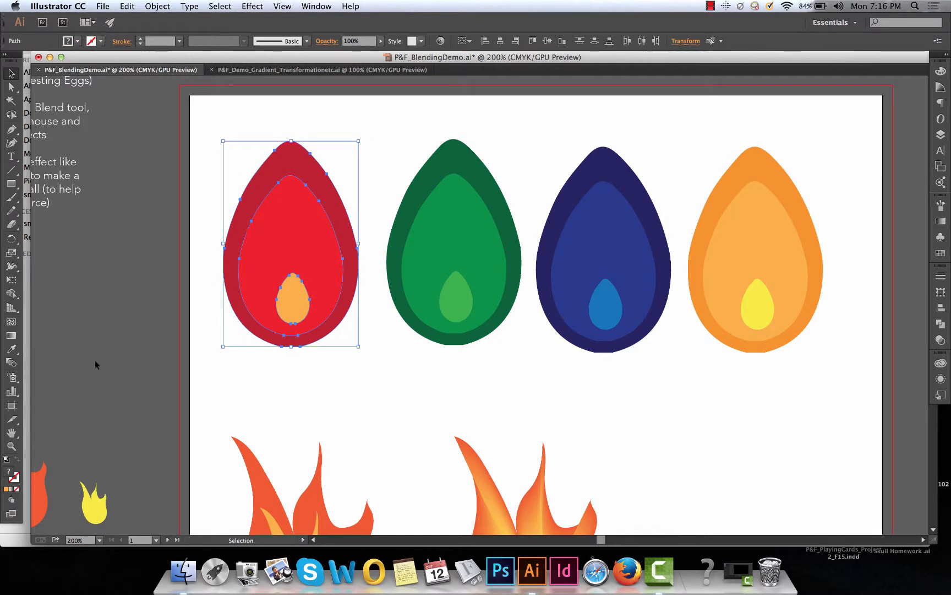
pyautogui.click(11, 363)
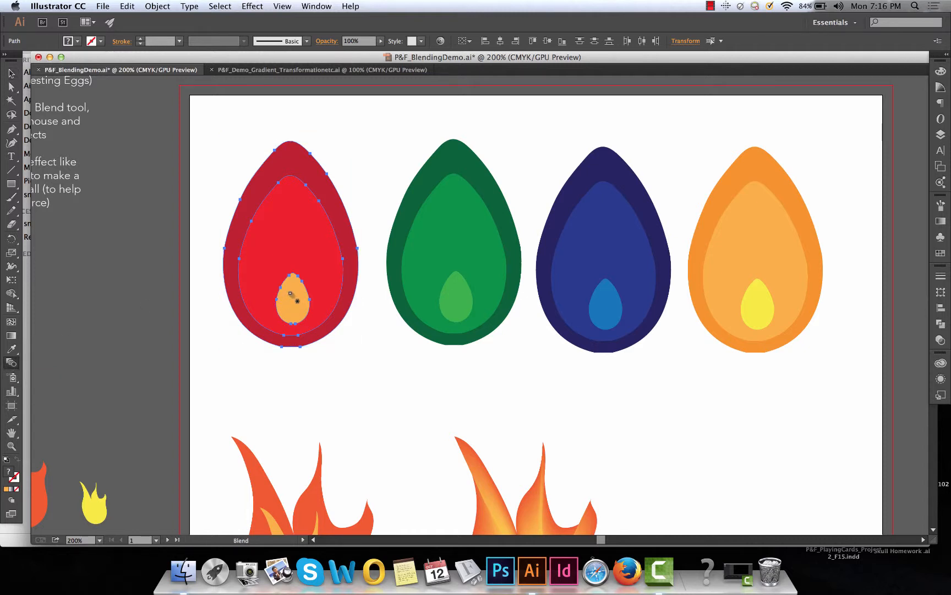
pyautogui.click(291, 294)
pyautogui.click(288, 198)
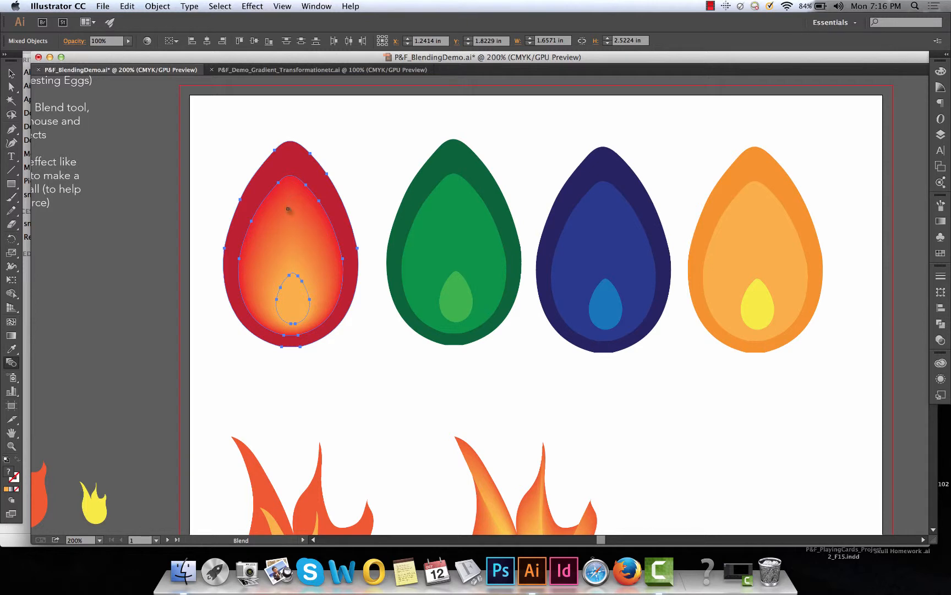
pyautogui.click(289, 150)
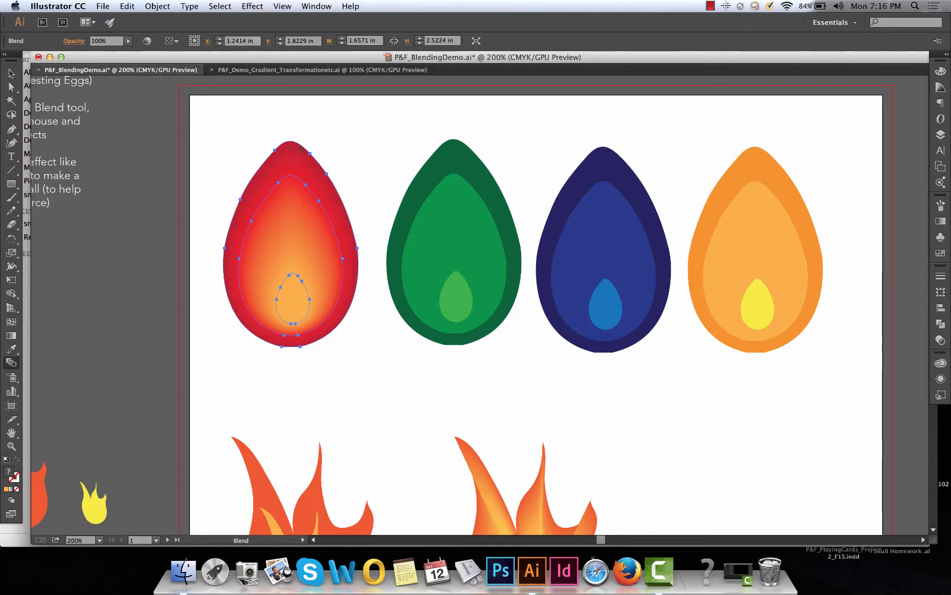
pyautogui.press('v')
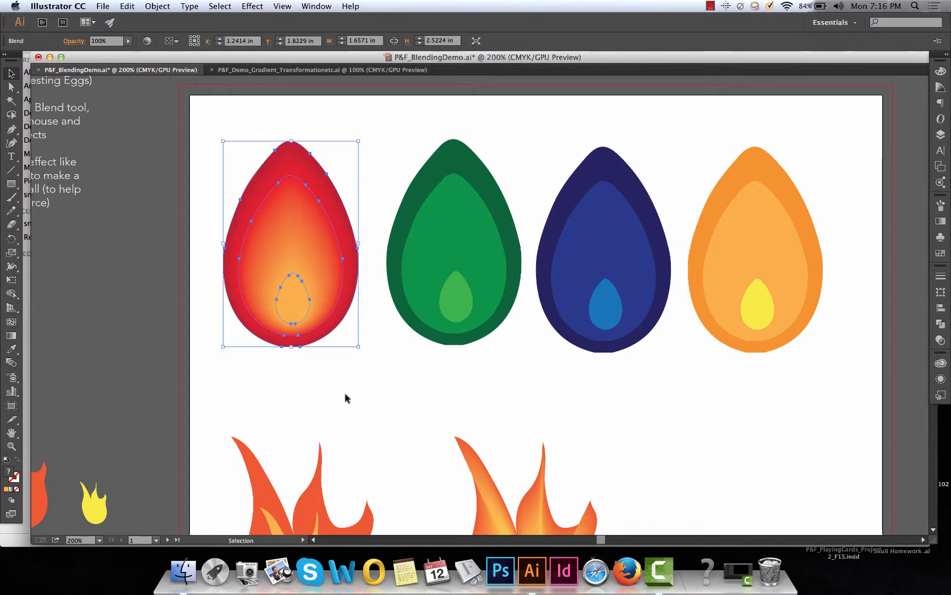
pyautogui.click(346, 397)
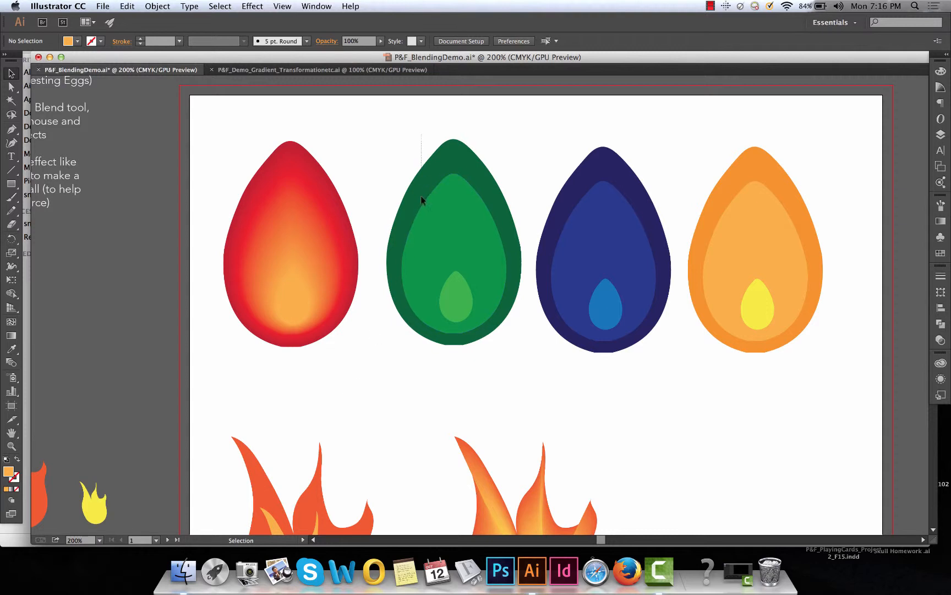
# Step: Blend the green teardrop's three nested shapes into a smooth glow with the Blend tool
pyautogui.click(468, 308)
pyautogui.press('w')
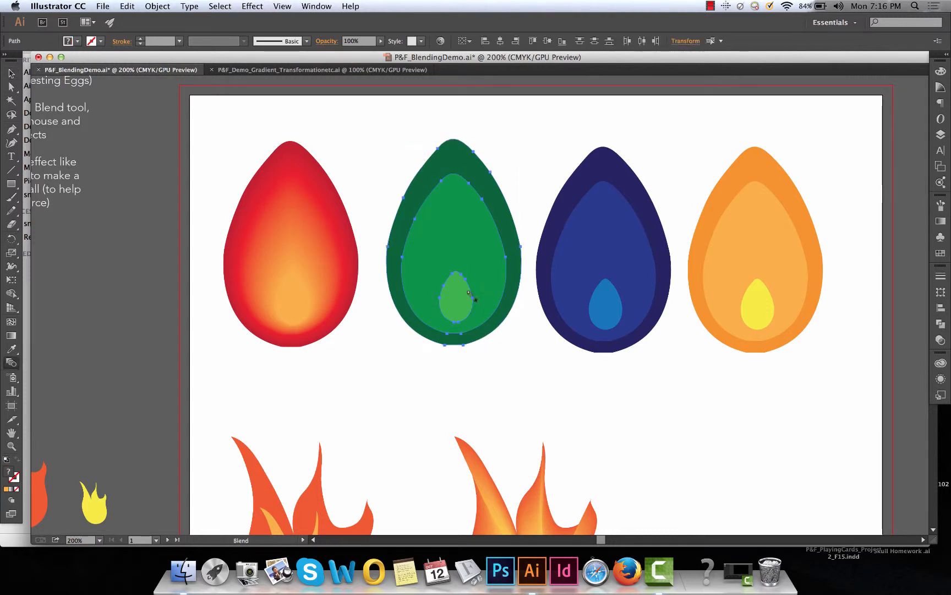
pyautogui.click(461, 212)
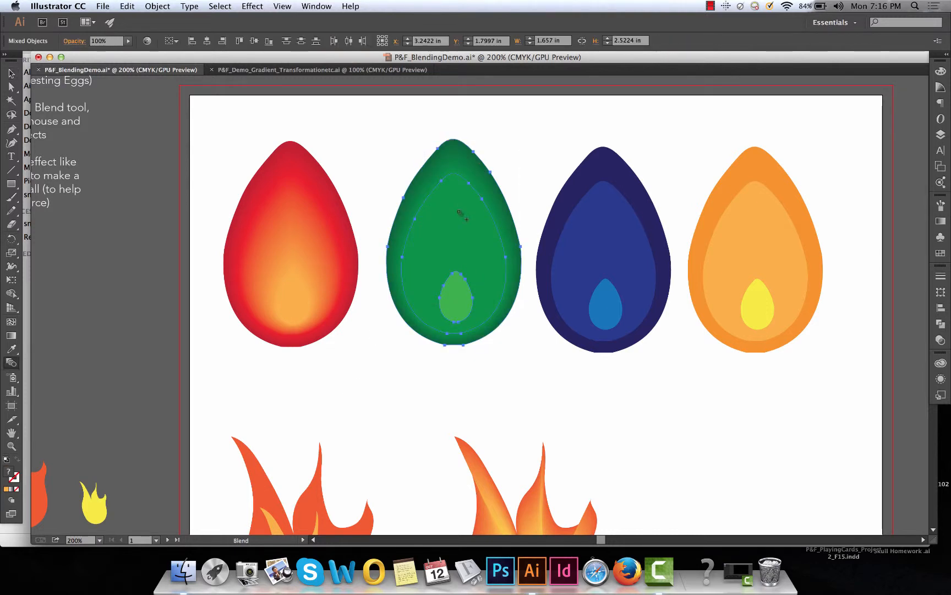
pyautogui.click(459, 277)
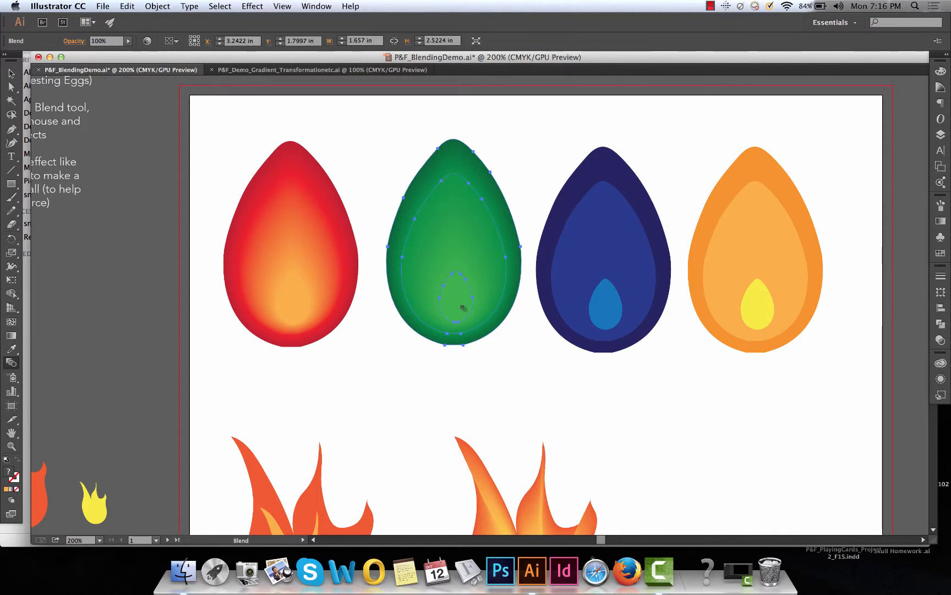
pyautogui.press('v')
pyautogui.click(471, 367)
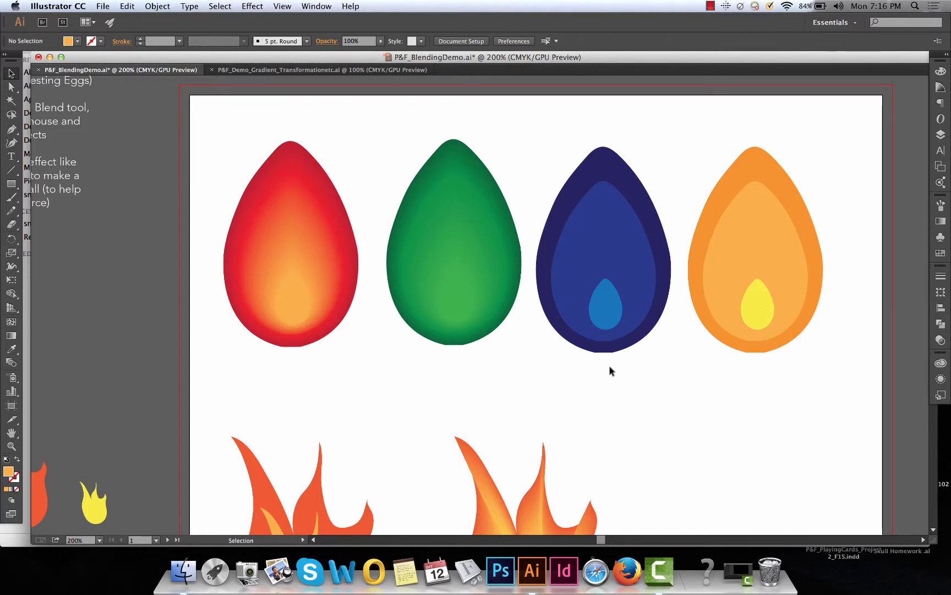
# Step: Blend the blue teardrop's three nested shapes, from the light blue centre outward to the dark blue shape
pyautogui.moveTo(609, 366); pyautogui.dragTo(598, 132)
pyautogui.press('w')
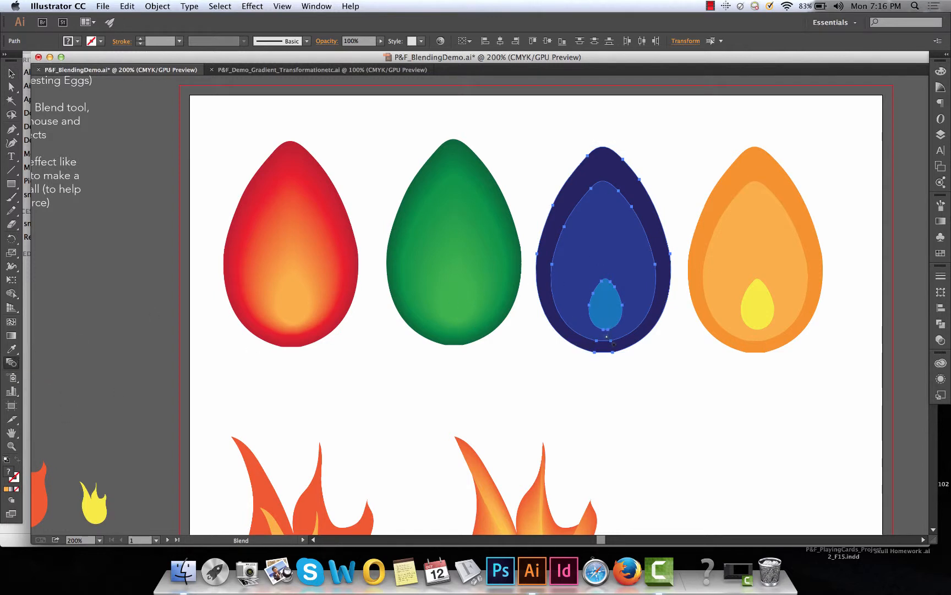
pyautogui.click(604, 312)
pyautogui.click(605, 267)
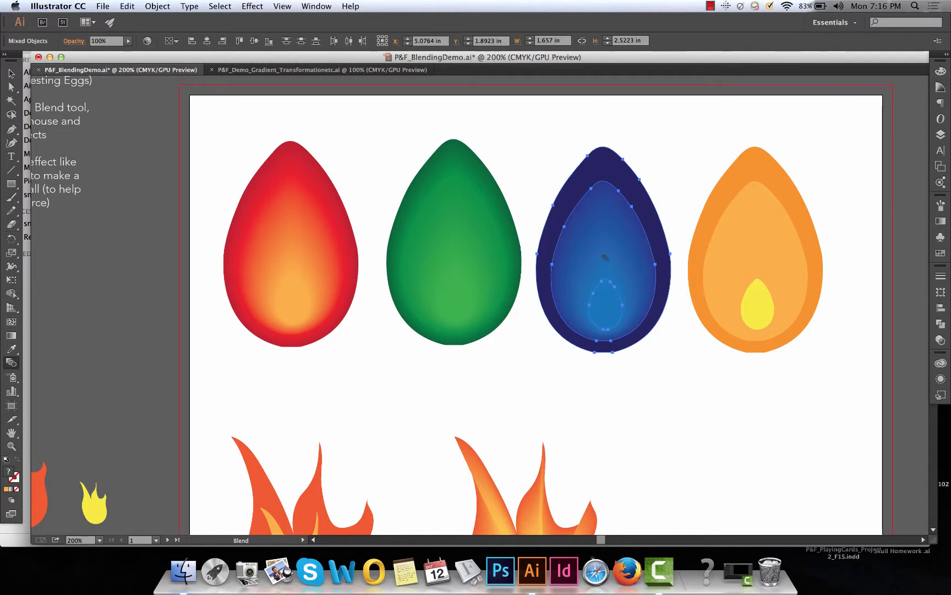
pyautogui.click(609, 170)
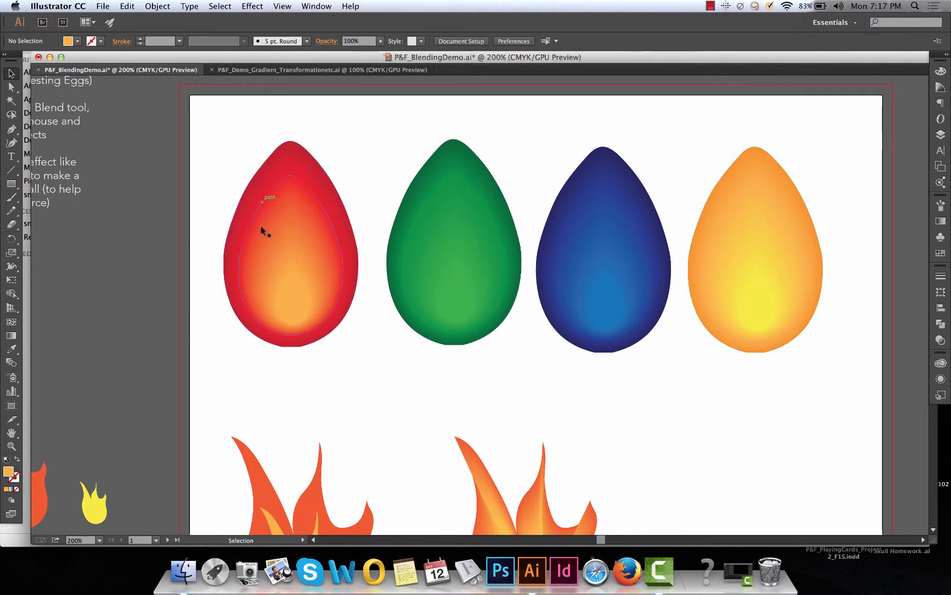
# Step: Tilt the orange and yellow inner shapes of the unblended flame and shift them toward its lower right edge
pyautogui.scroll(1, 354, 218)
pyautogui.hscroll(1, 354, 219)
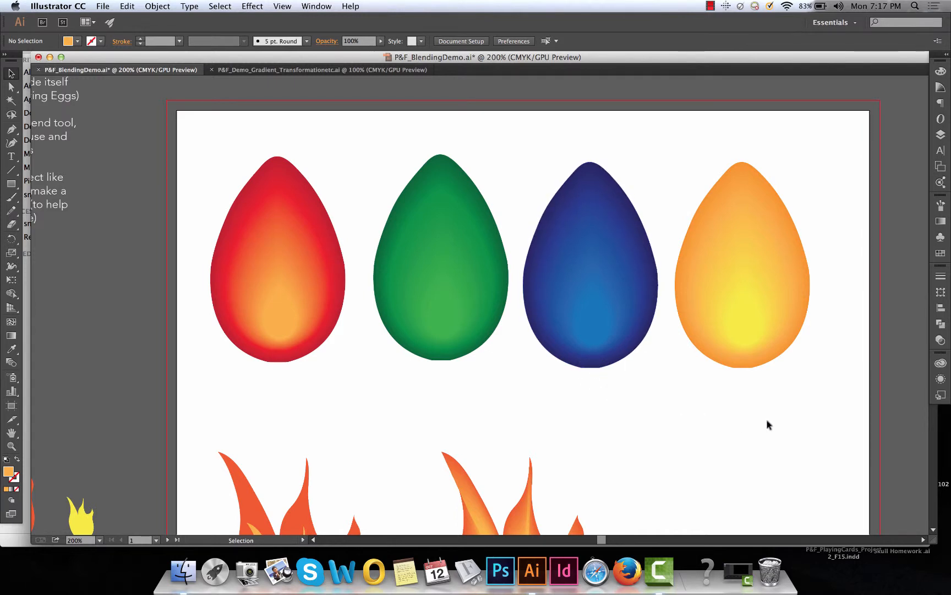
pyautogui.scroll(-10, 768, 424)
pyautogui.hscroll(-2, 768, 424)
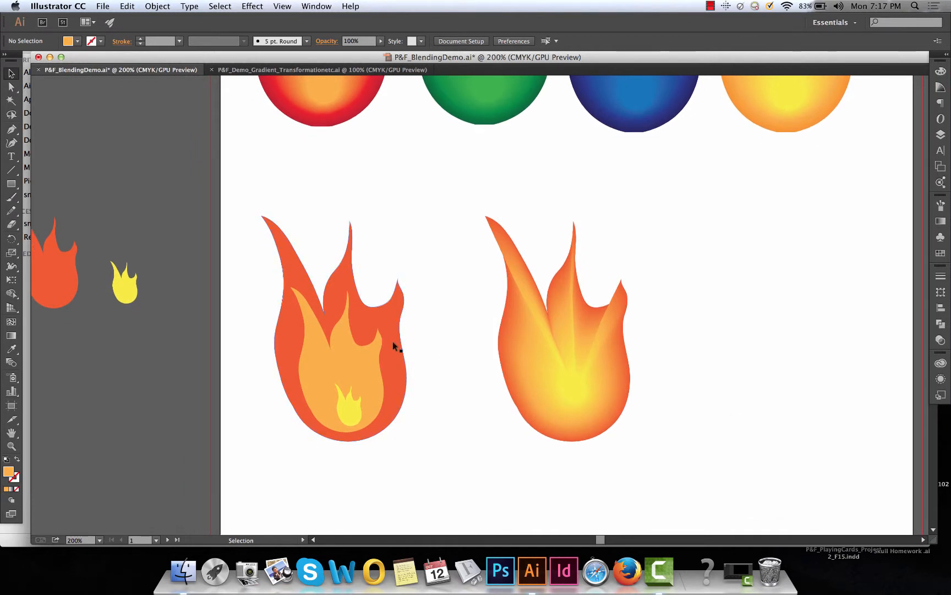
pyautogui.hscroll(-5, 392, 344)
pyautogui.scroll(2, 393, 344)
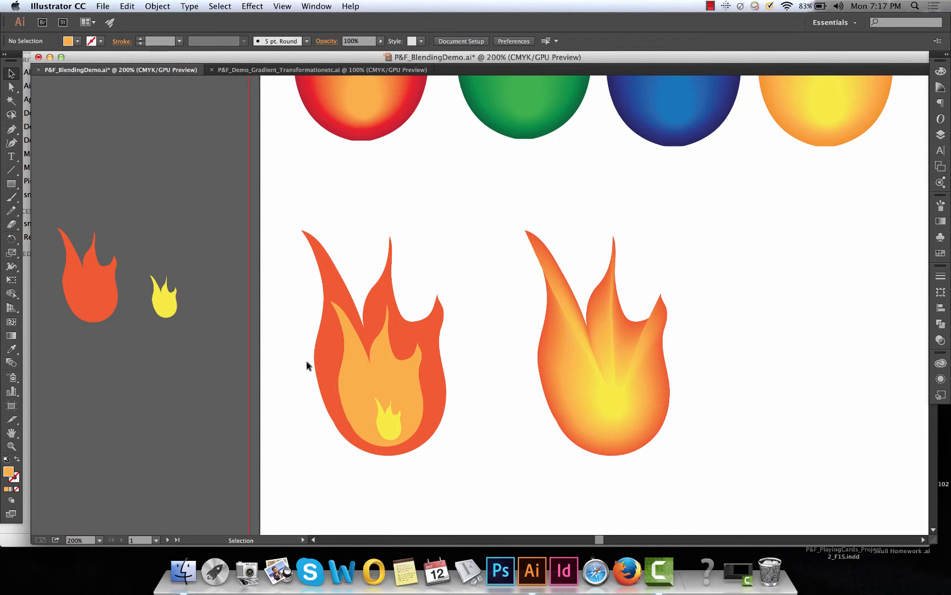
pyautogui.hscroll(-5, 287, 366)
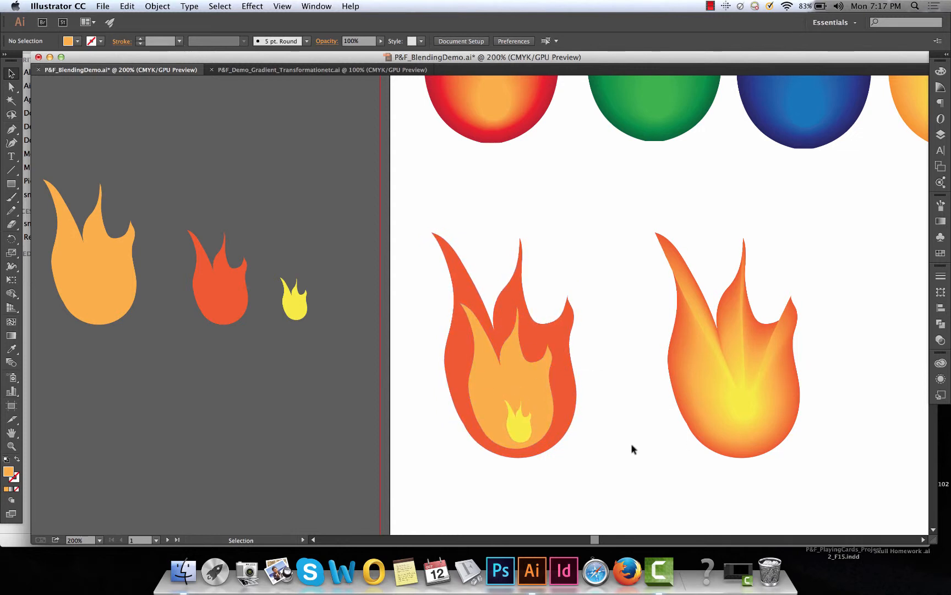
pyautogui.moveTo(540, 397); pyautogui.dragTo(540, 424)
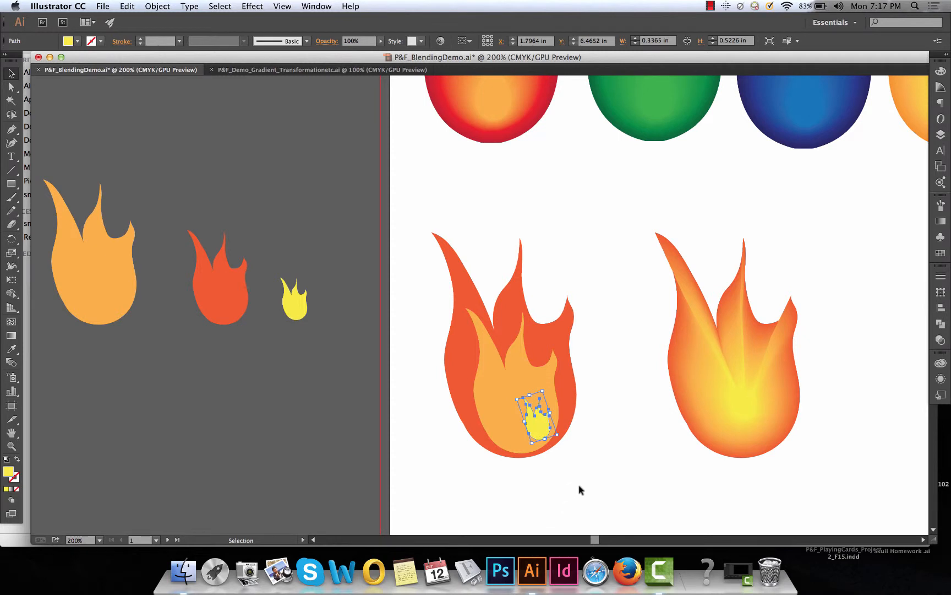
# Step: Blend the flame's yellow, orange and red shapes with the Blend tool, from the innermost outward
pyautogui.moveTo(579, 487); pyautogui.dragTo(438, 229)
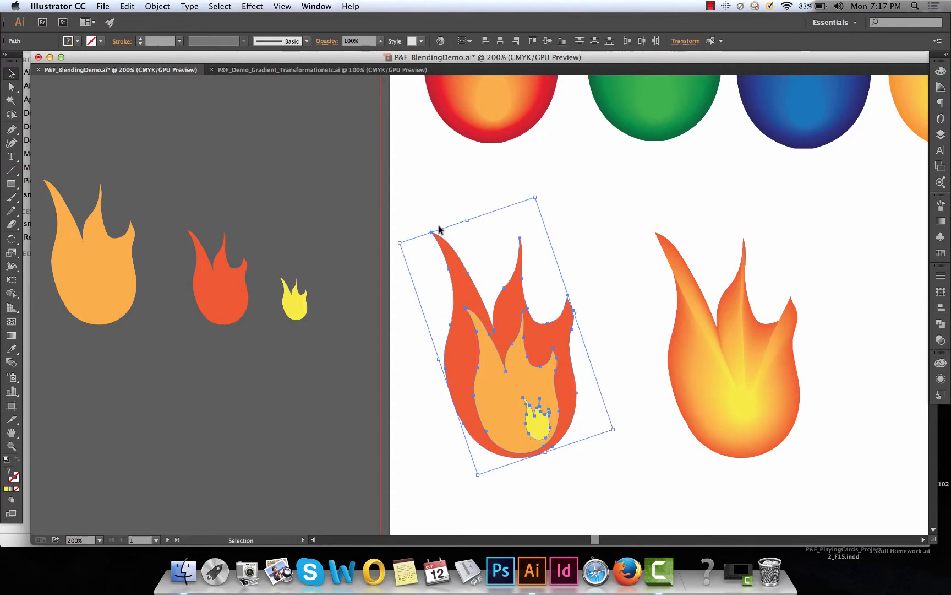
pyautogui.press('w')
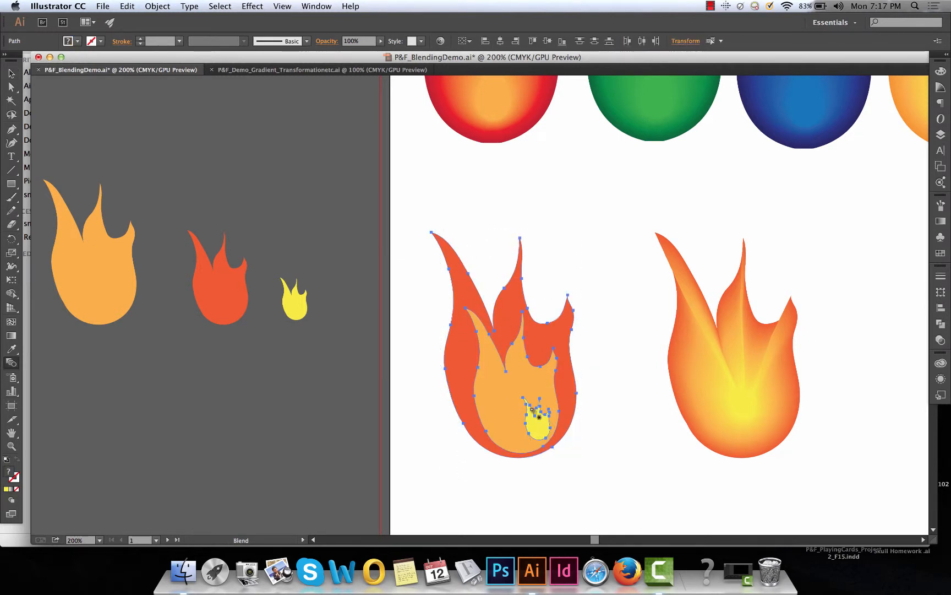
pyautogui.click(525, 396)
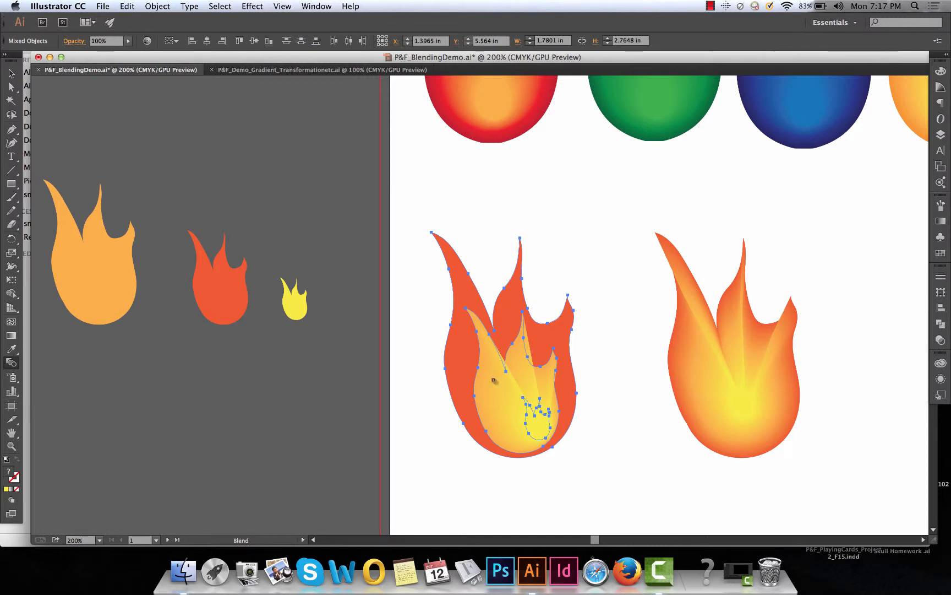
pyautogui.click(473, 310)
pyautogui.press('v')
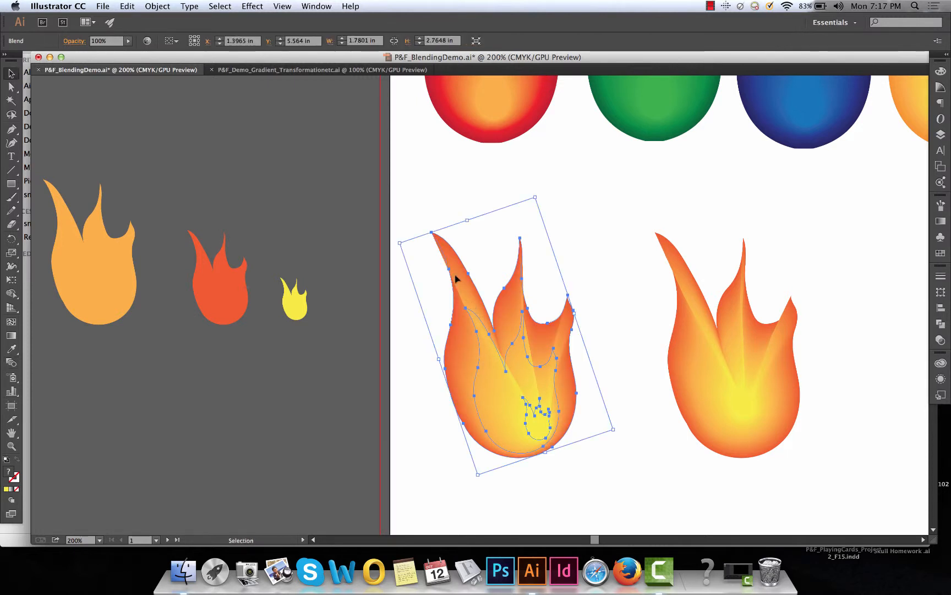
pyautogui.click(641, 428)
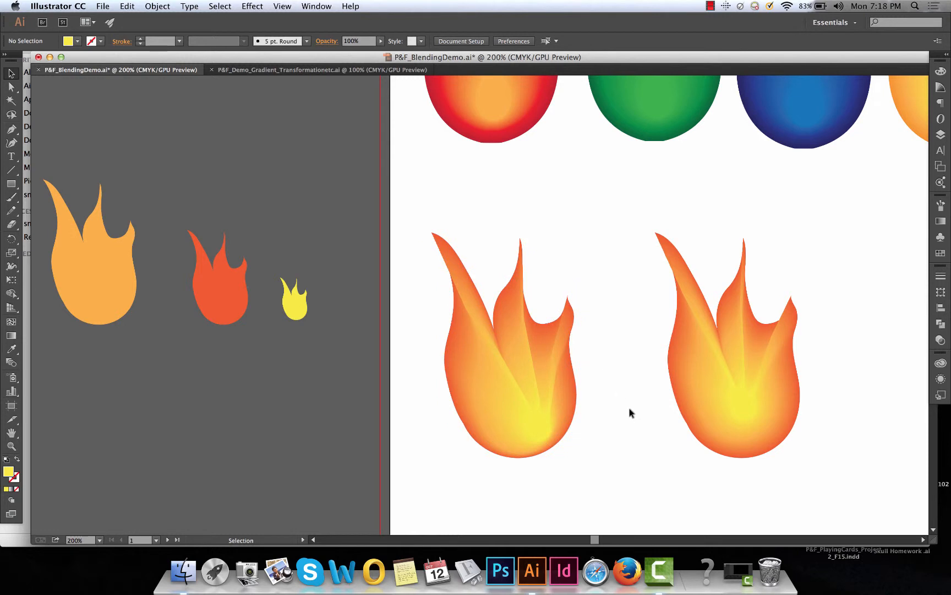
# Step: Move the small bright pink circle so it overlaps the lower left edge of the middle magenta circle
pyautogui.scroll(-1, 629, 409)
pyautogui.scroll(-10, 629, 406)
pyautogui.hscroll(4, 629, 407)
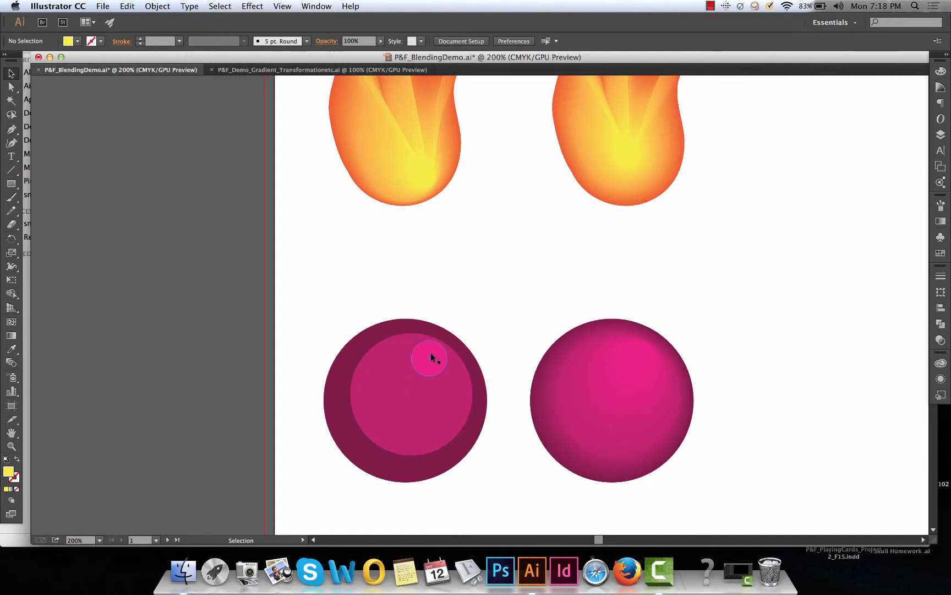
pyautogui.moveTo(431, 358)
pyautogui.mouseDown()
pyautogui.moveTo(364, 447)
pyautogui.moveTo(433, 355)
pyautogui.mouseUp()
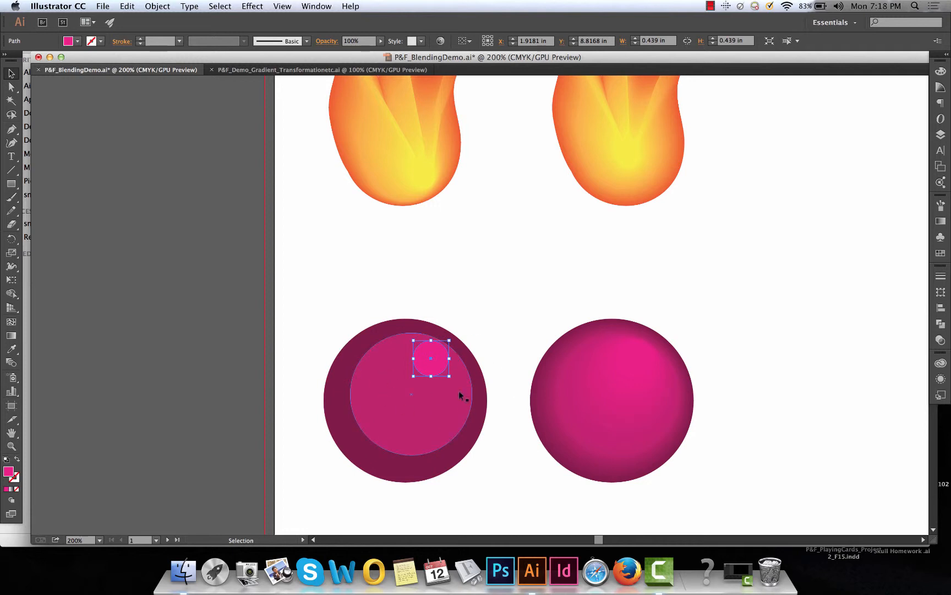
pyautogui.moveTo(439, 346); pyautogui.dragTo(376, 428)
# Step: Blend the bright pink, magenta and dark purple circles with the Blend tool, from the smallest to the largest
pyautogui.moveTo(308, 362); pyautogui.dragTo(436, 497)
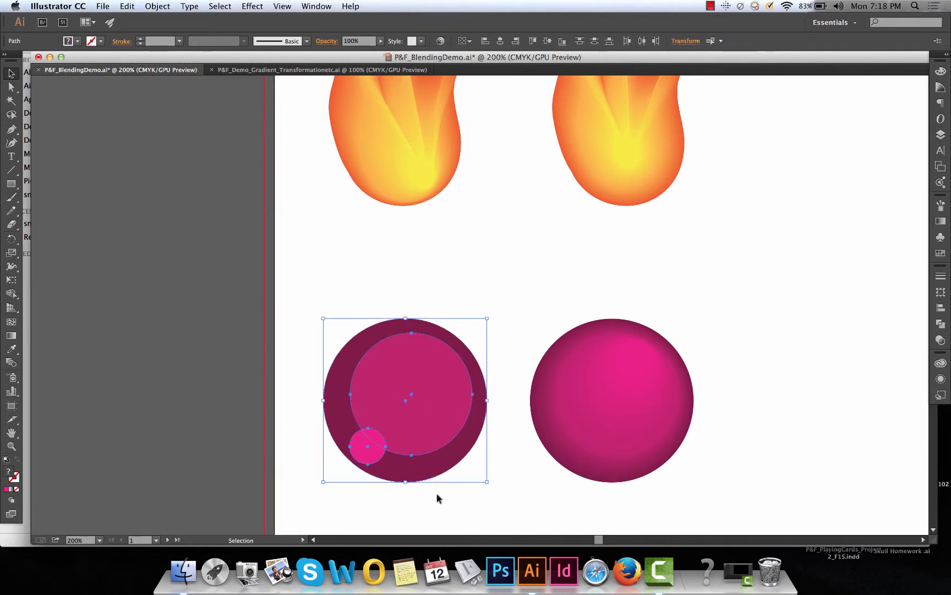
pyautogui.press('w')
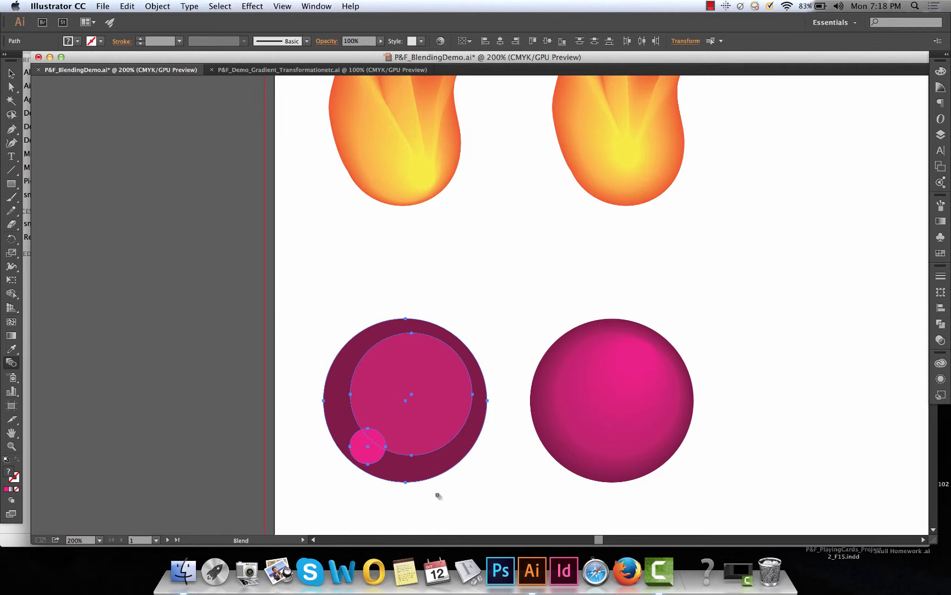
pyautogui.click(374, 438)
pyautogui.click(387, 414)
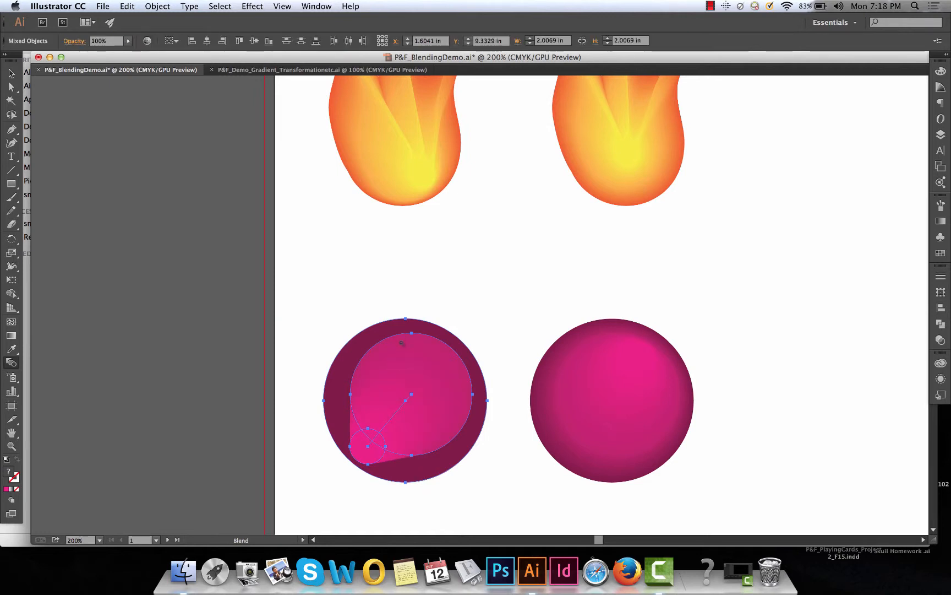
pyautogui.click(409, 323)
pyautogui.press('v')
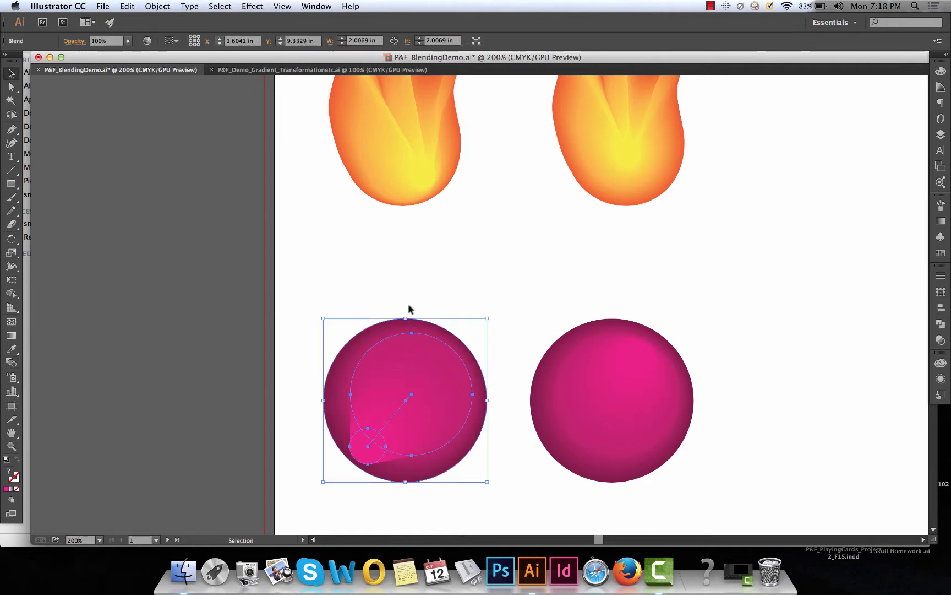
# Step: Undo the blends on the magenta ball and the move of its small bright pink circle
pyautogui.click(391, 268)
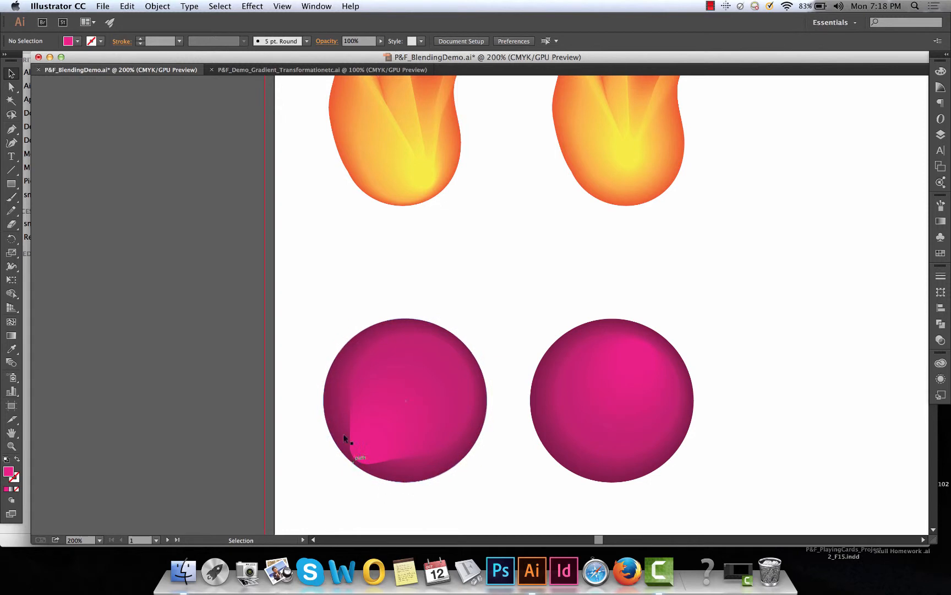
pyautogui.click(476, 329)
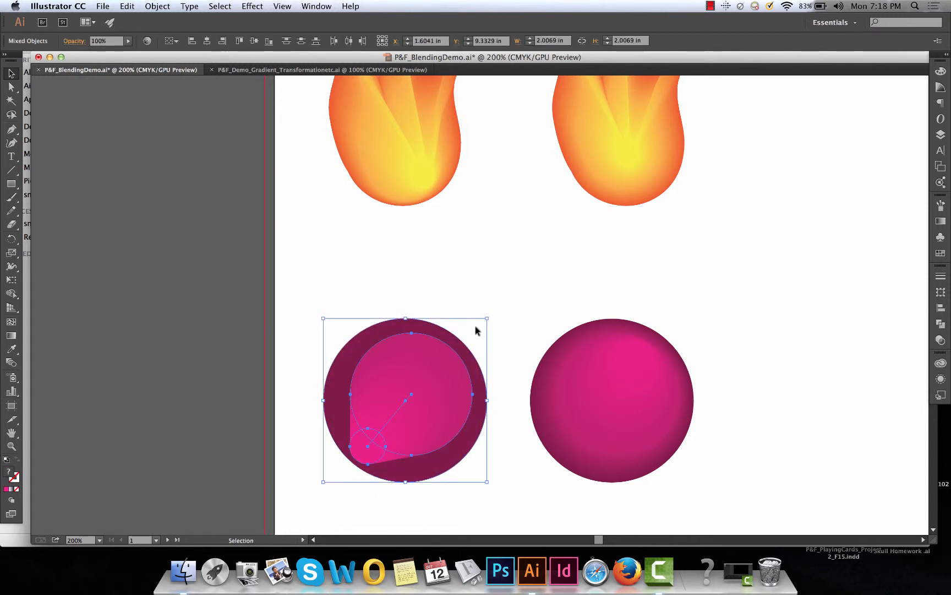
pyautogui.press('super+z')
pyautogui.press('super+z')
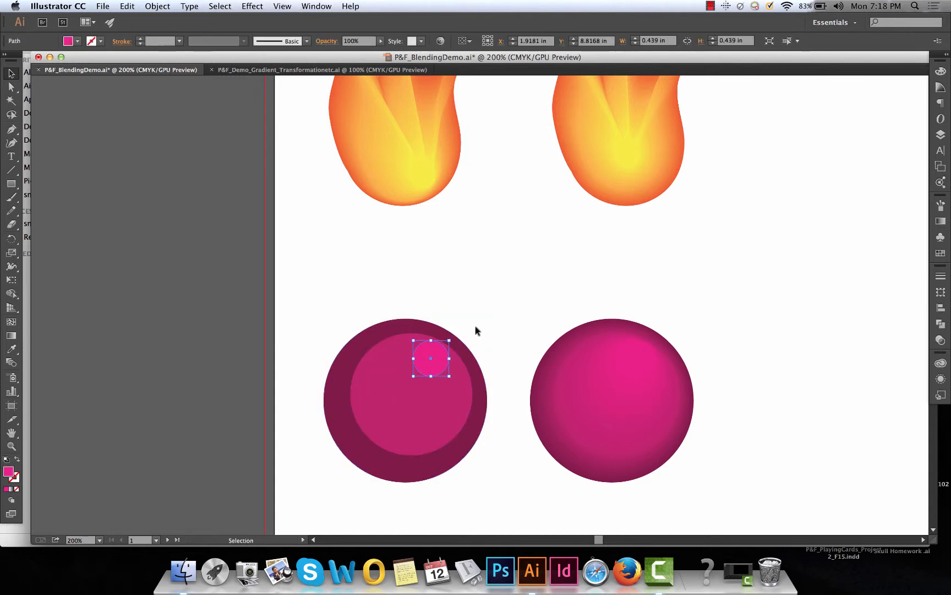
# Step: Blend the ball's small bright pink, middle magenta and outer dark purple circles with the Blend tool, keeping the small circle near the upper edge
pyautogui.click(476, 327)
pyautogui.click(435, 357)
pyautogui.moveTo(374, 301); pyautogui.dragTo(461, 420)
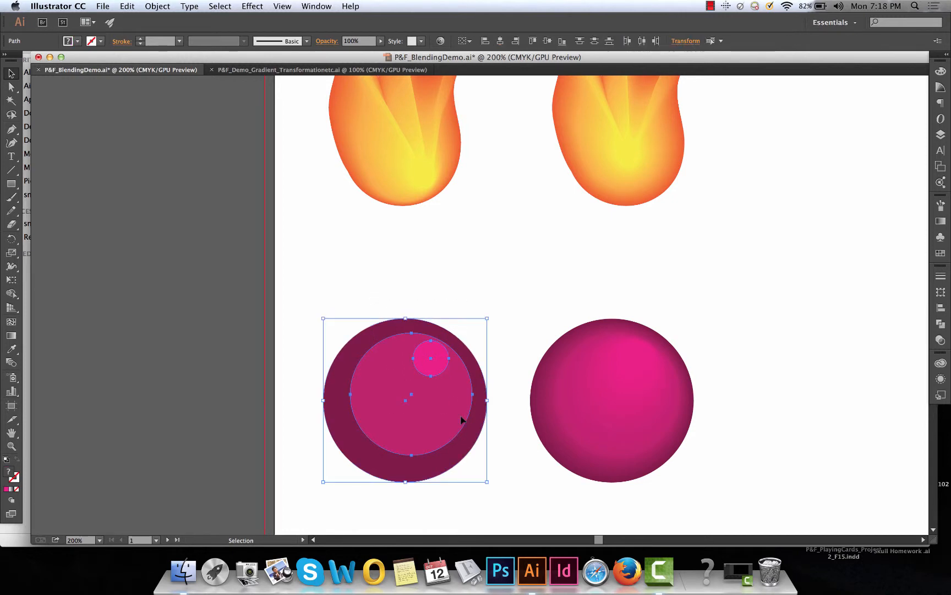
pyautogui.press('w')
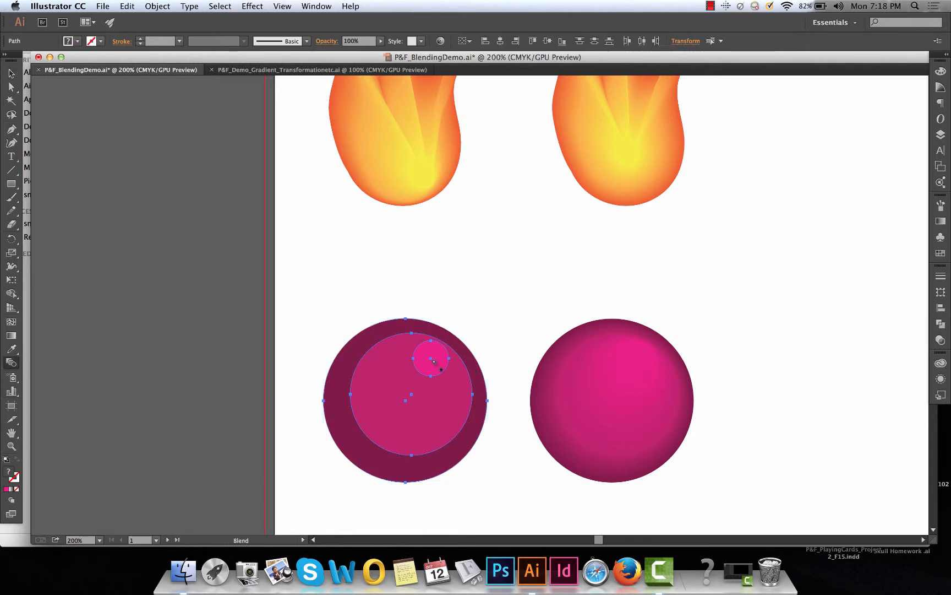
pyautogui.click(401, 412)
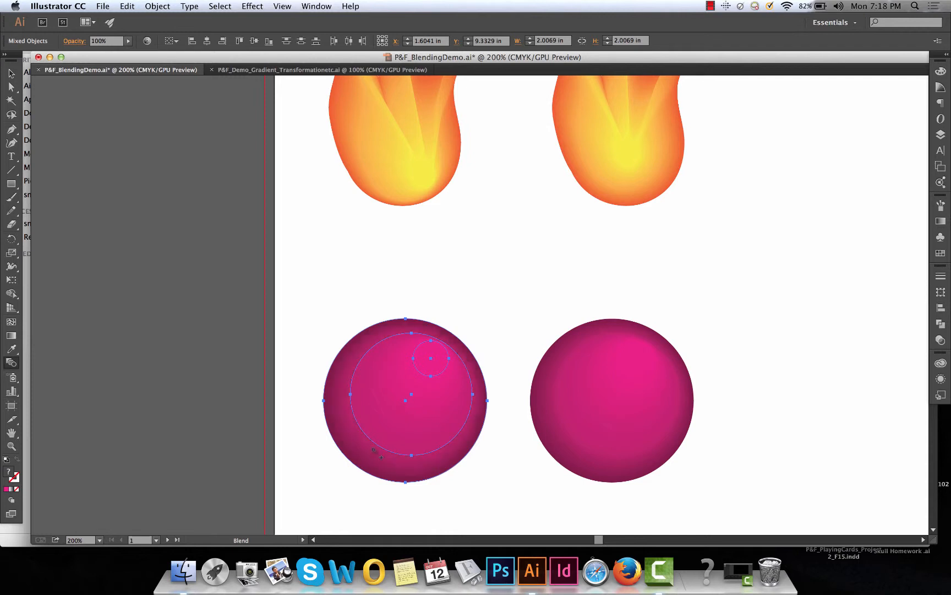
pyautogui.press('v')
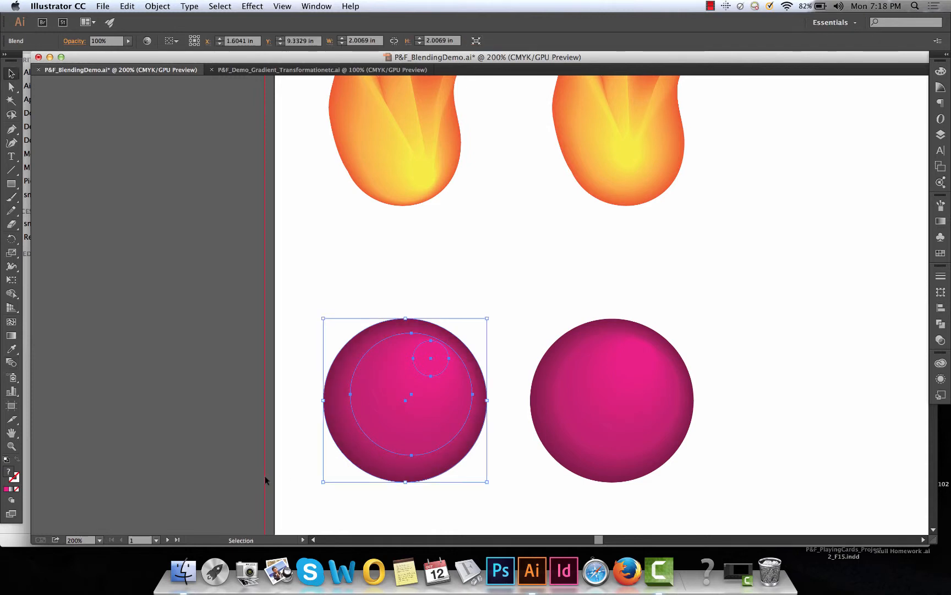
pyautogui.click(520, 318)
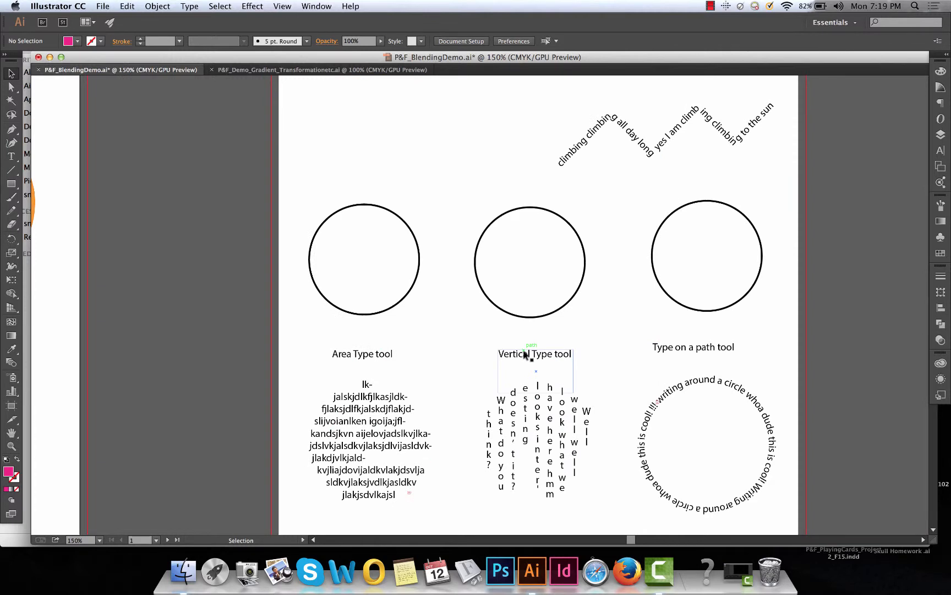
# Step: Draw an open zigzag path with three peaks with the Pen tool above the first two circles on the type artboard
pyautogui.scroll(2, 527, 357)
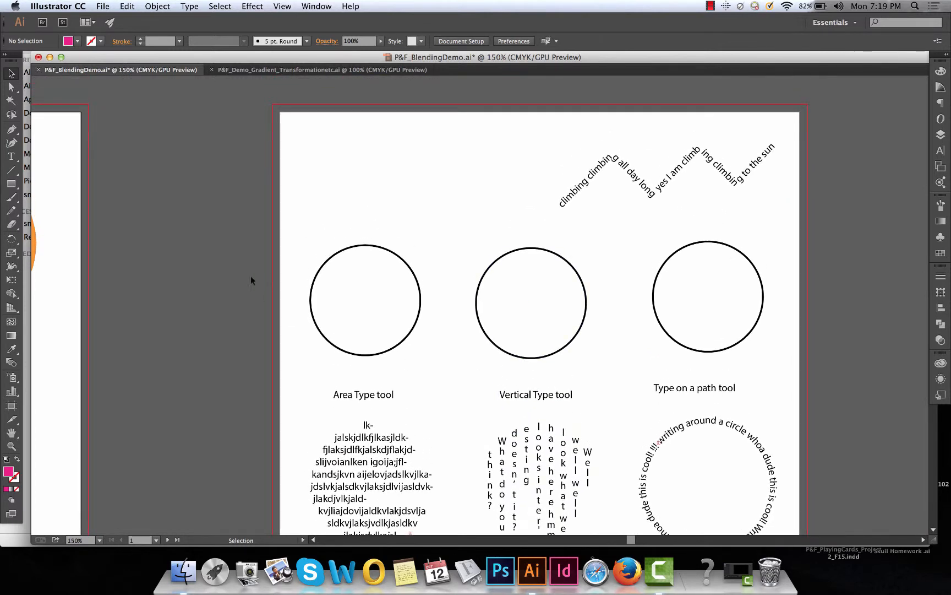
pyautogui.click(11, 156)
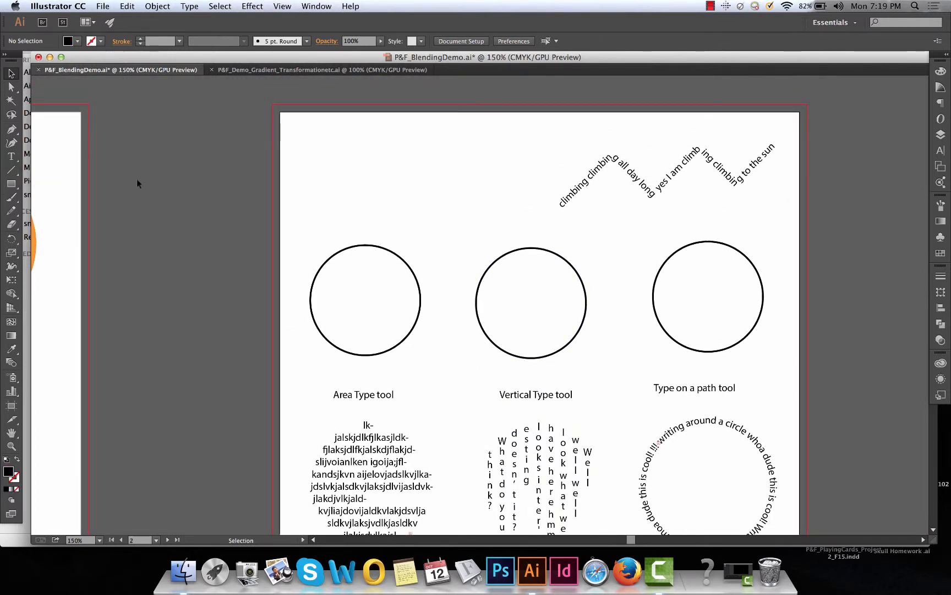
pyautogui.click(11, 129)
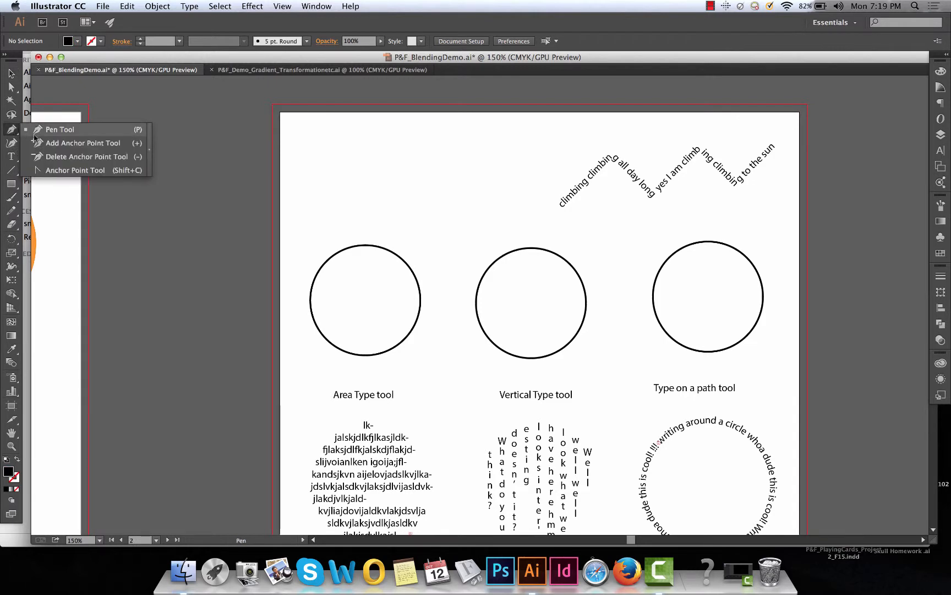
pyautogui.click(303, 208)
pyautogui.click(346, 154)
pyautogui.click(379, 211)
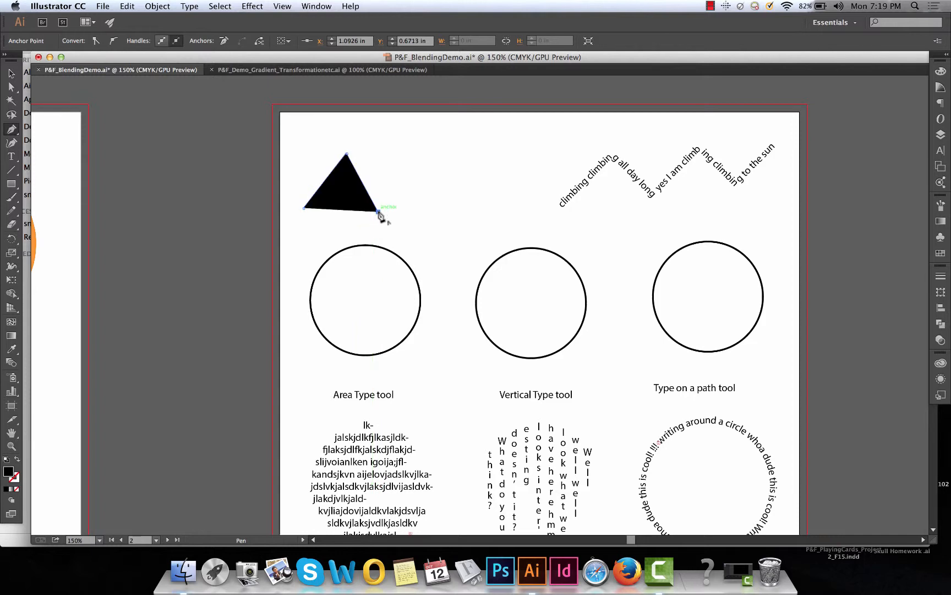
pyautogui.click(408, 158)
pyautogui.click(441, 215)
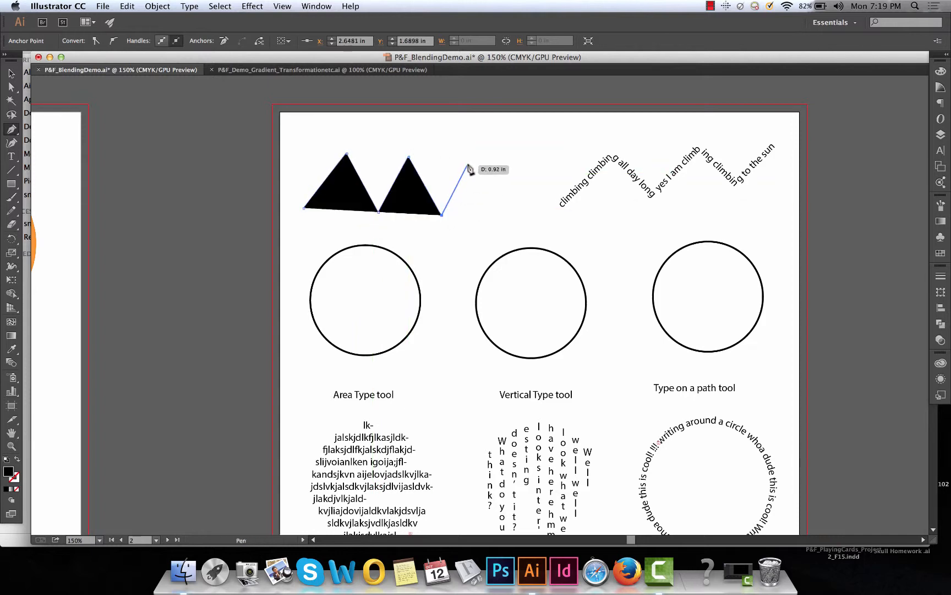
pyautogui.click(471, 160)
pyautogui.click(508, 215)
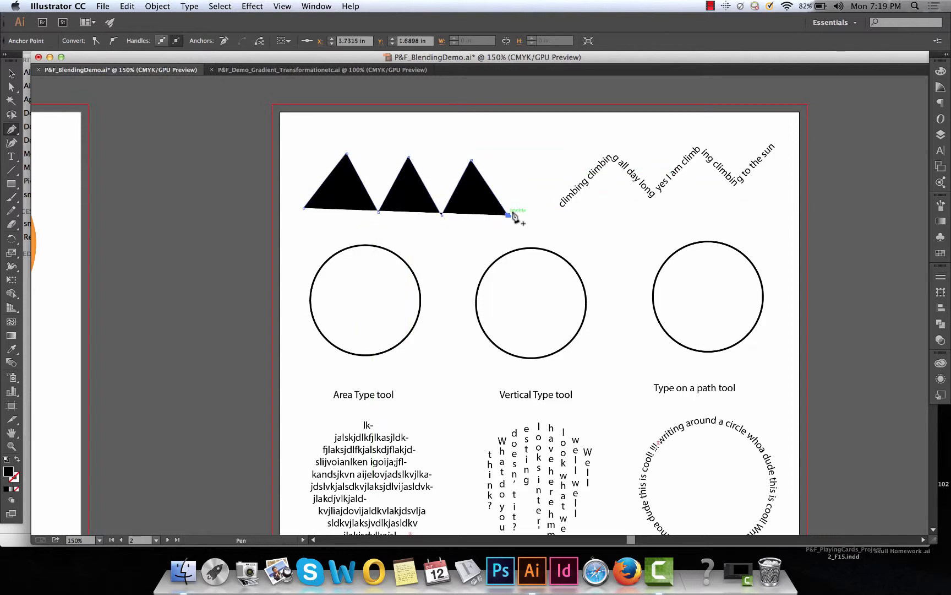
# Step: Swap the zigzag path's fill and stroke so it has a black outline and no fill, and deselect it
pyautogui.press('v')
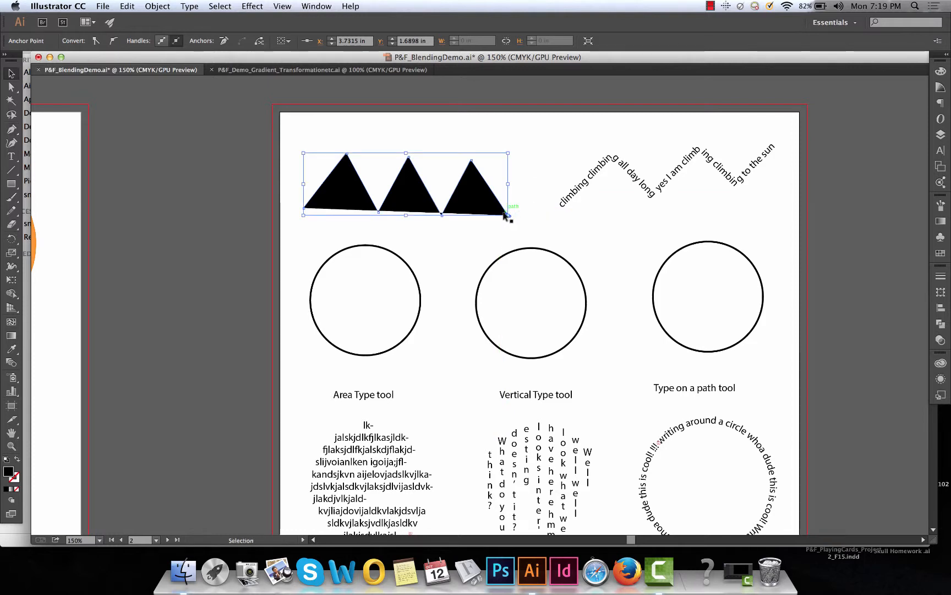
pyautogui.click(17, 457)
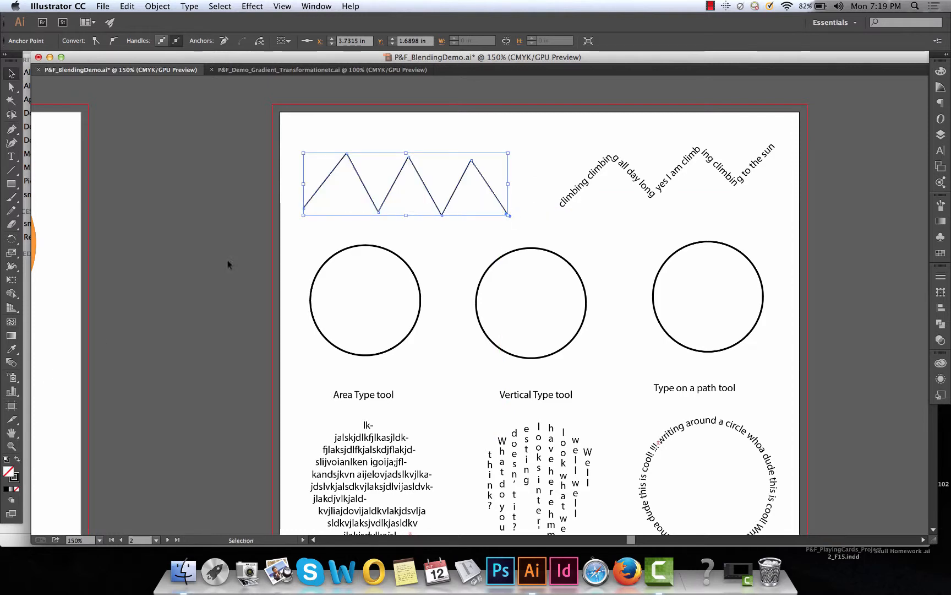
pyautogui.click(477, 142)
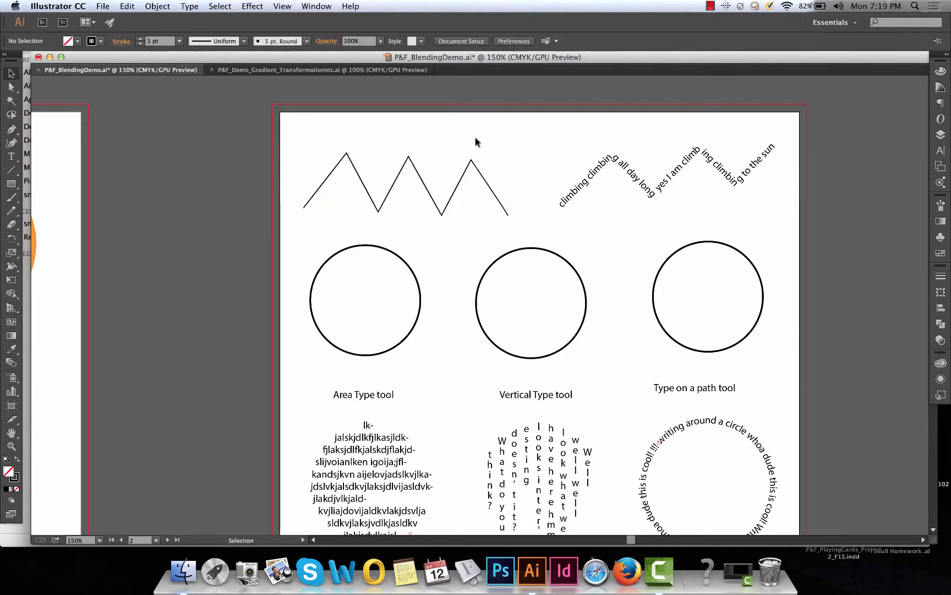
# Step: Fill the zigzag line from its left end with random placeholder letters using the Type on a Path tool
pyautogui.click(13, 158)
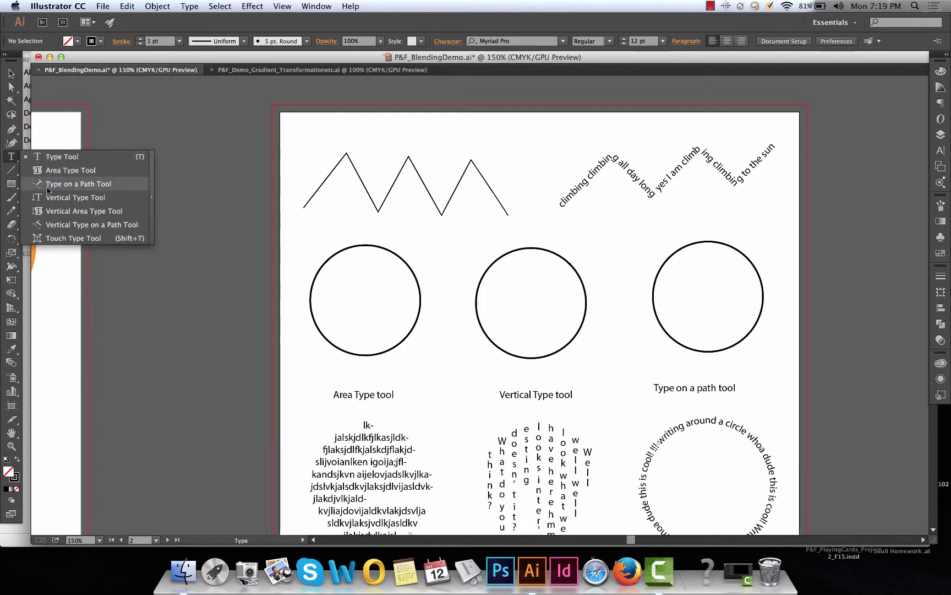
pyautogui.click(72, 184)
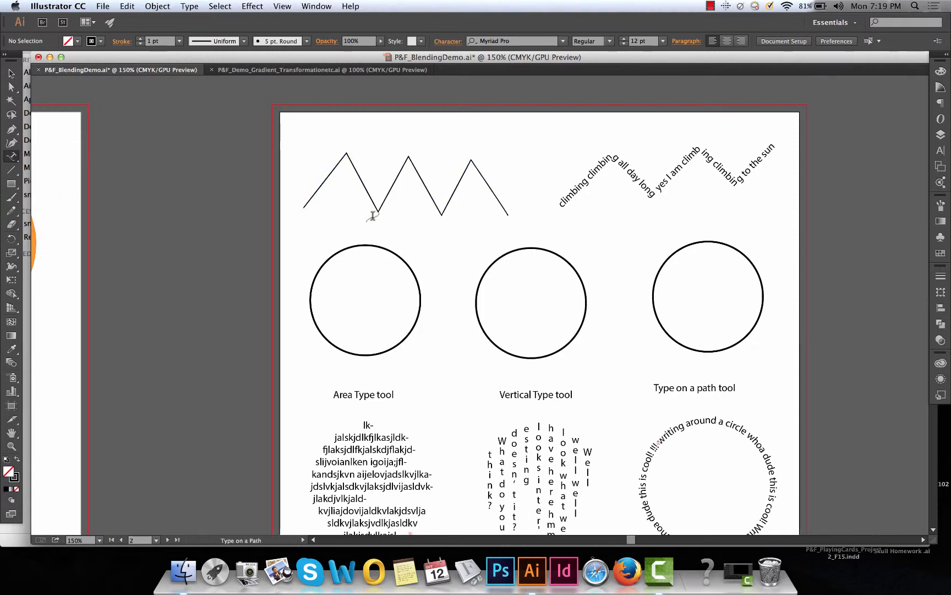
pyautogui.click(303, 205)
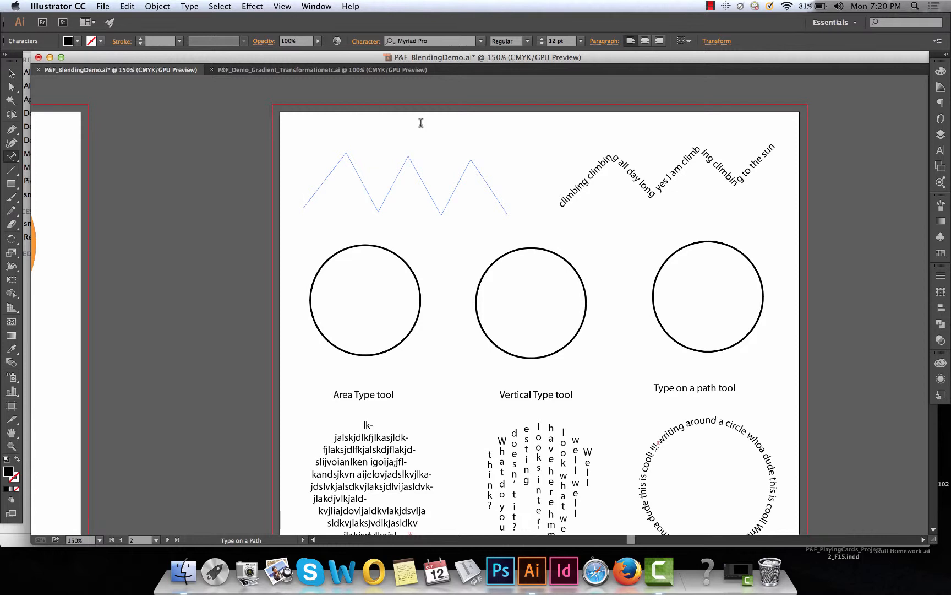
pyautogui.write('sjdlfkjaldskfjlaksjflkjalskdfj')
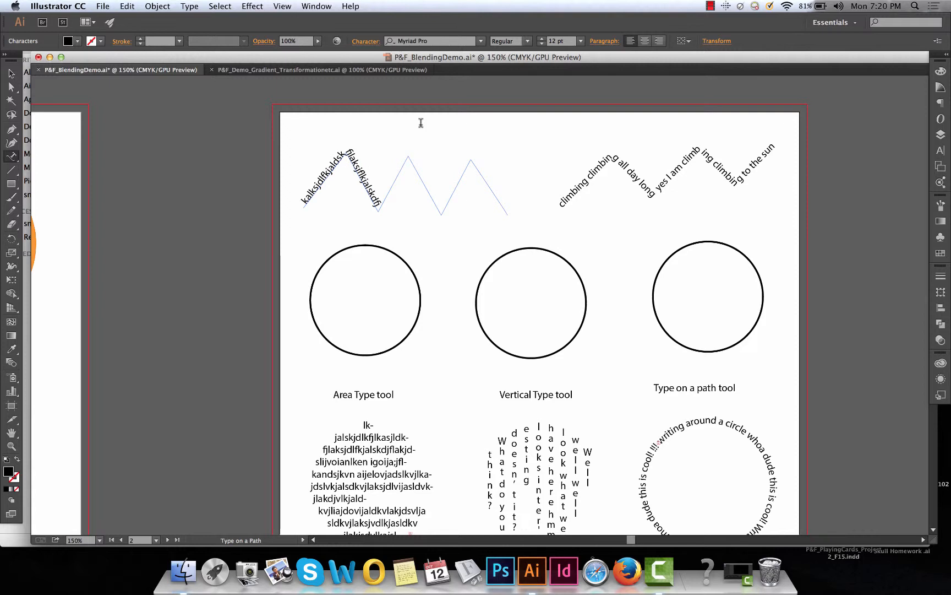
pyautogui.write('fjaldskfjlksajdlfkjlaskdjflakjdfjkajsdlkfjl')
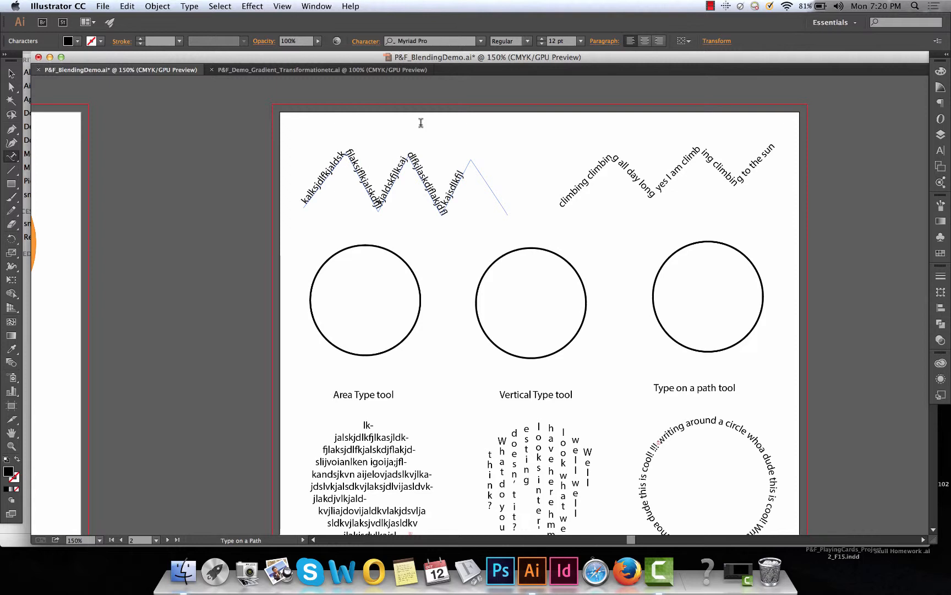
pyautogui.write('aksdjflkajsdlfkjlalksj')
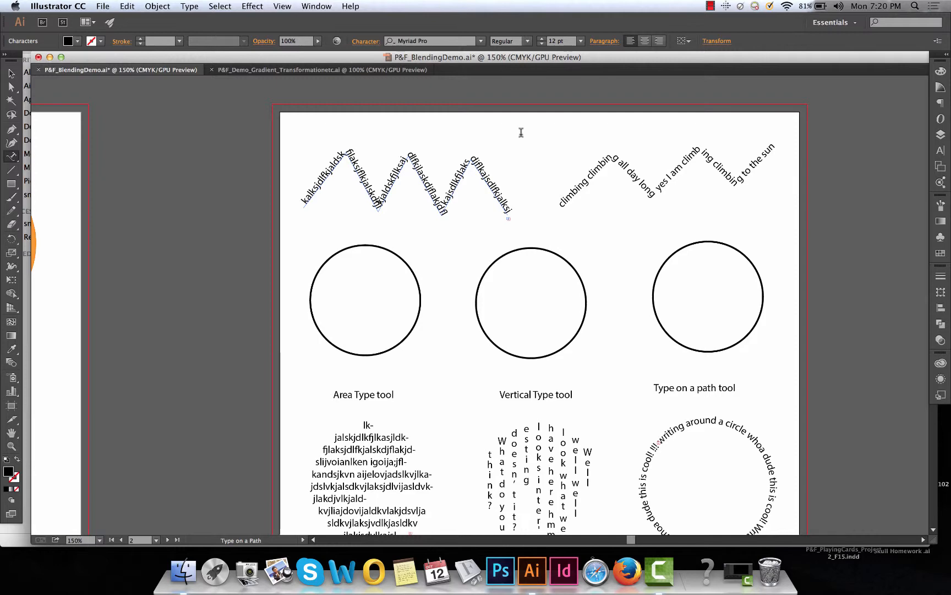
pyautogui.press('Escape')
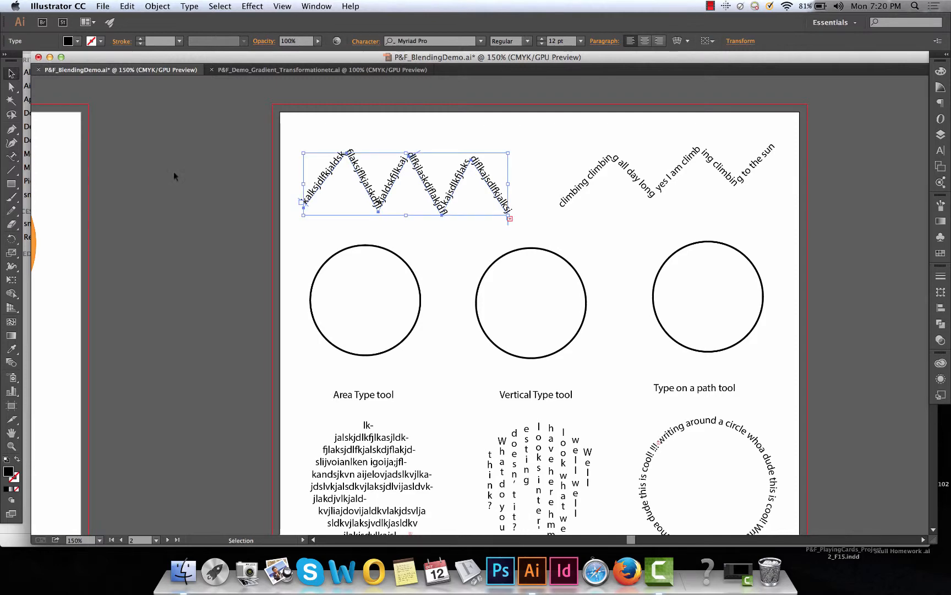
# Step: Fill the circle above the "Area Type tool" label with random placeholder text using the Area Type tool
pyautogui.scroll(-1, 286, 276)
pyautogui.scroll(-3, 292, 259)
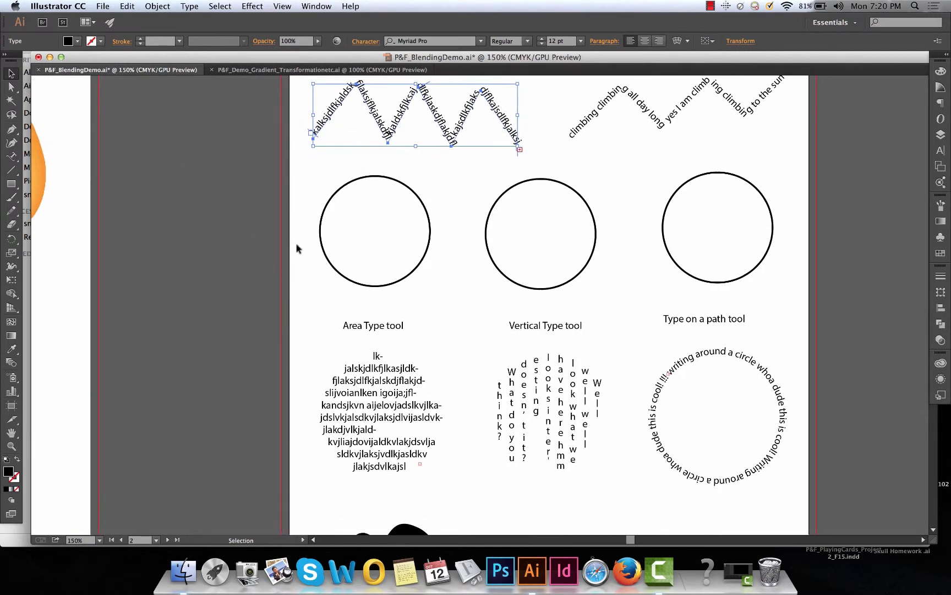
pyautogui.click(355, 181)
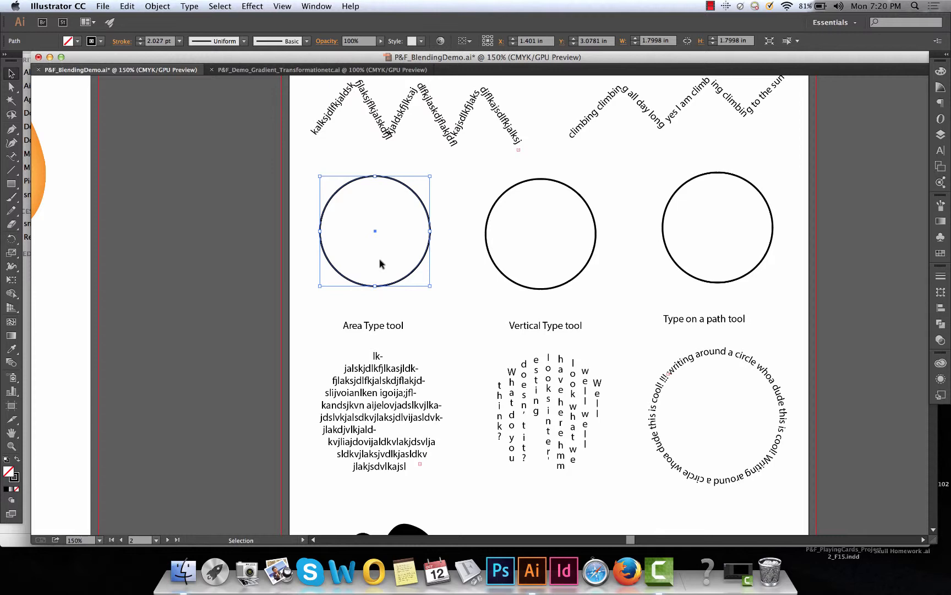
pyautogui.click(10, 158)
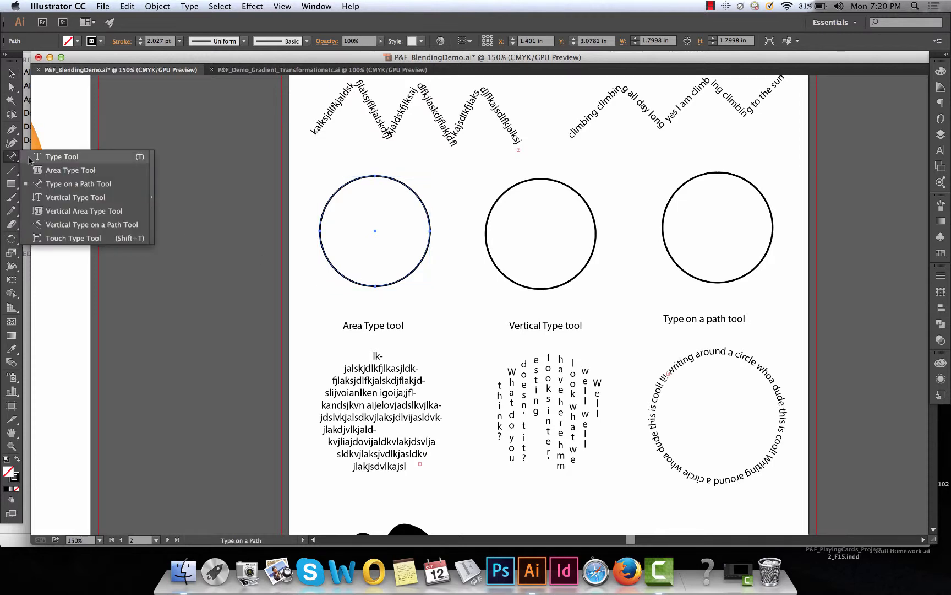
pyautogui.click(55, 171)
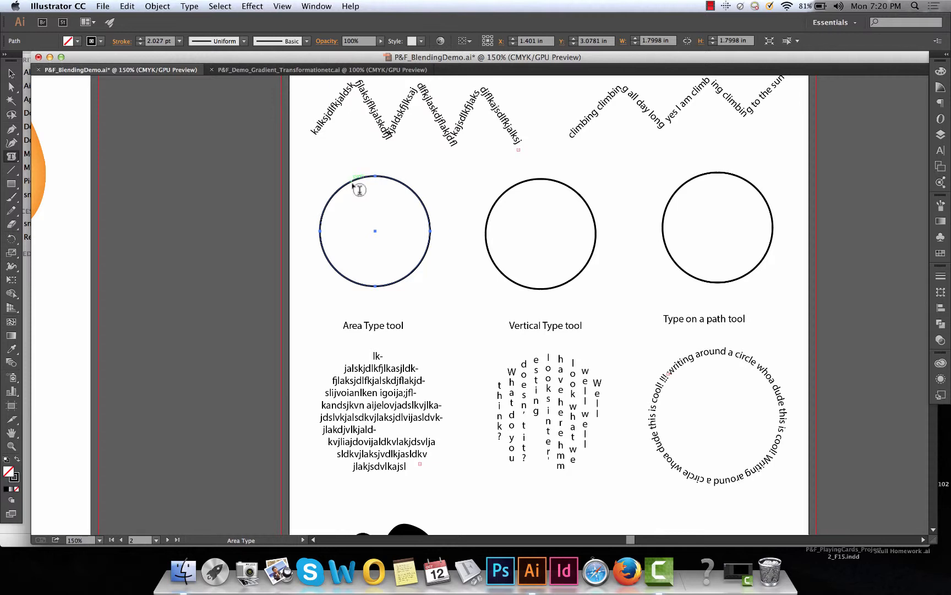
pyautogui.click(358, 192)
pyautogui.write('ls')
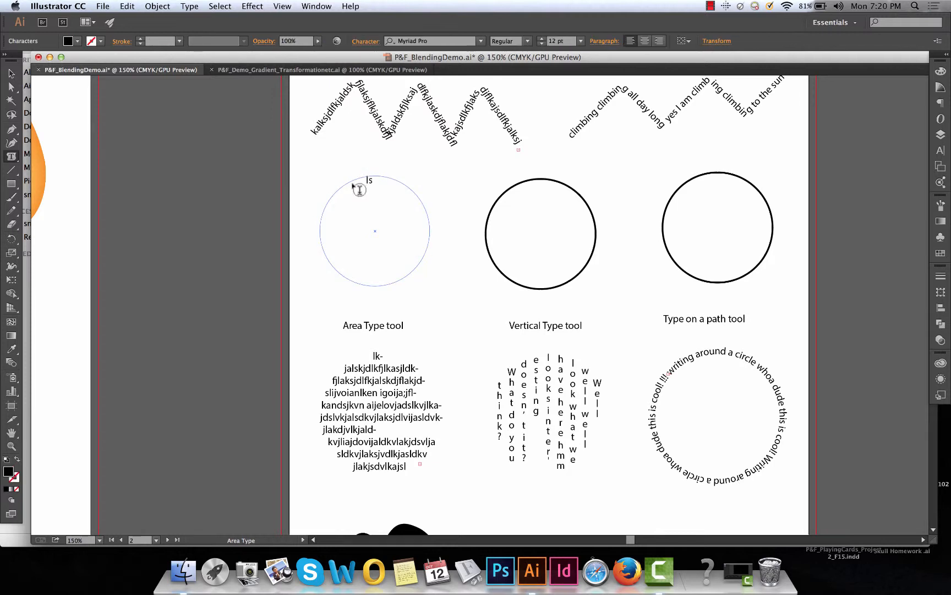
pyautogui.write('kdflkjaldskjflkajsdlkfjlaskdjlfkjaslidjcaskd')
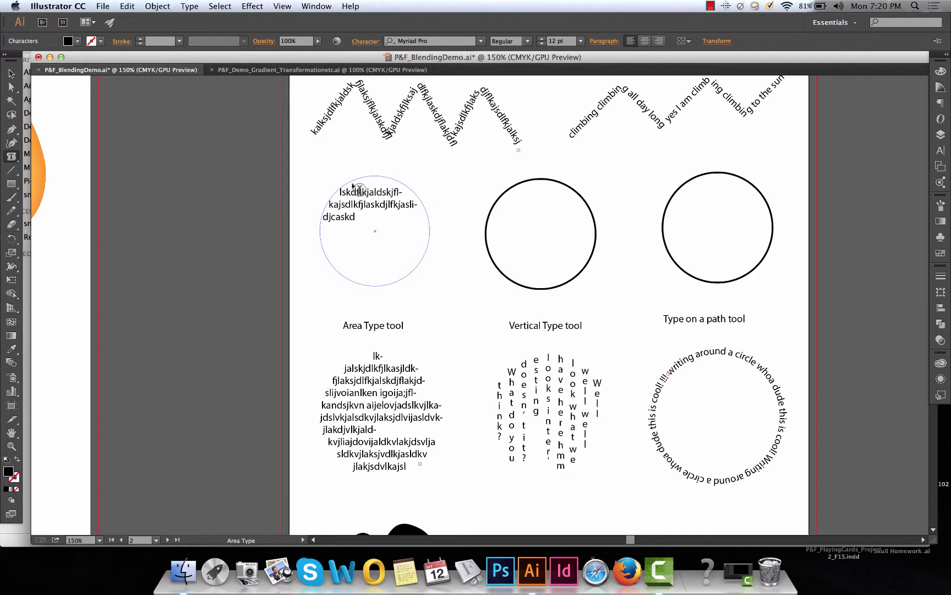
pyautogui.write('jlkcjldksajckljalsdkjclajsdl')
pyautogui.write('kjlcijl')
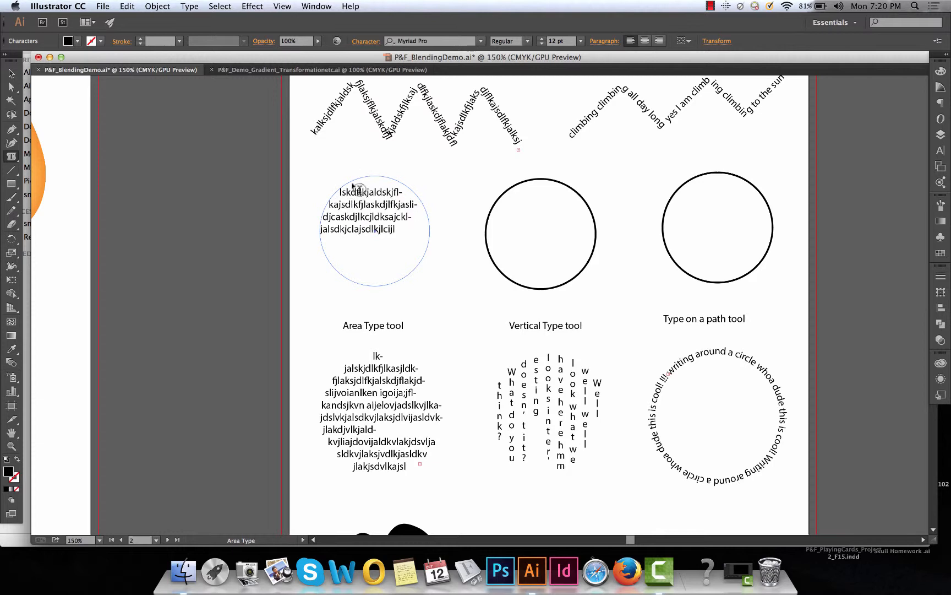
pyautogui.write('ajdkjlka mlkewmlkjewlijlajslfkjlasj')
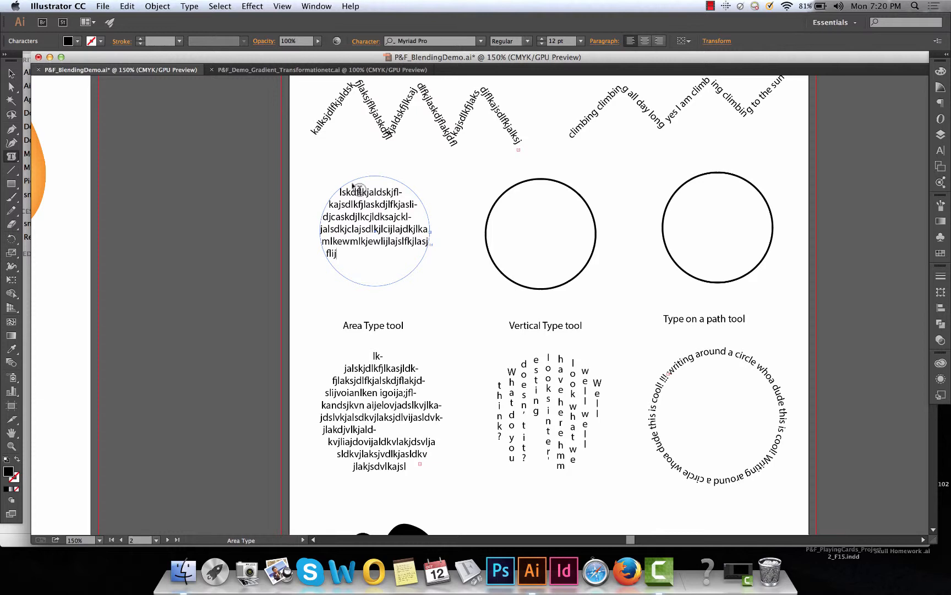
pyautogui.write(' flijkmaksdlfkjlkjaslfdj')
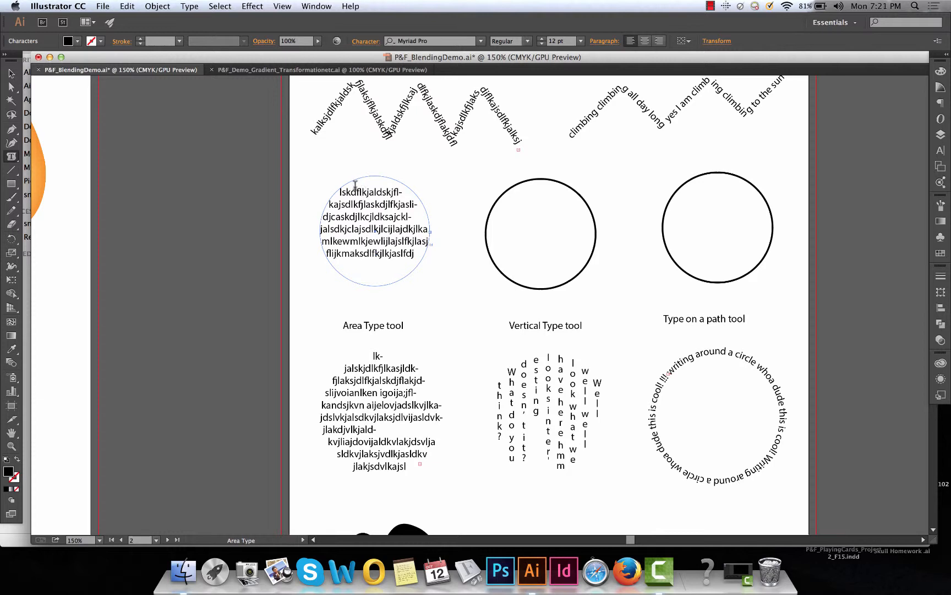
pyautogui.moveTo(361, 192)
pyautogui.mouseDown()
pyautogui.moveTo(374, 188)
pyautogui.moveTo(366, 172)
pyautogui.mouseUp()
pyautogui.click(11, 73)
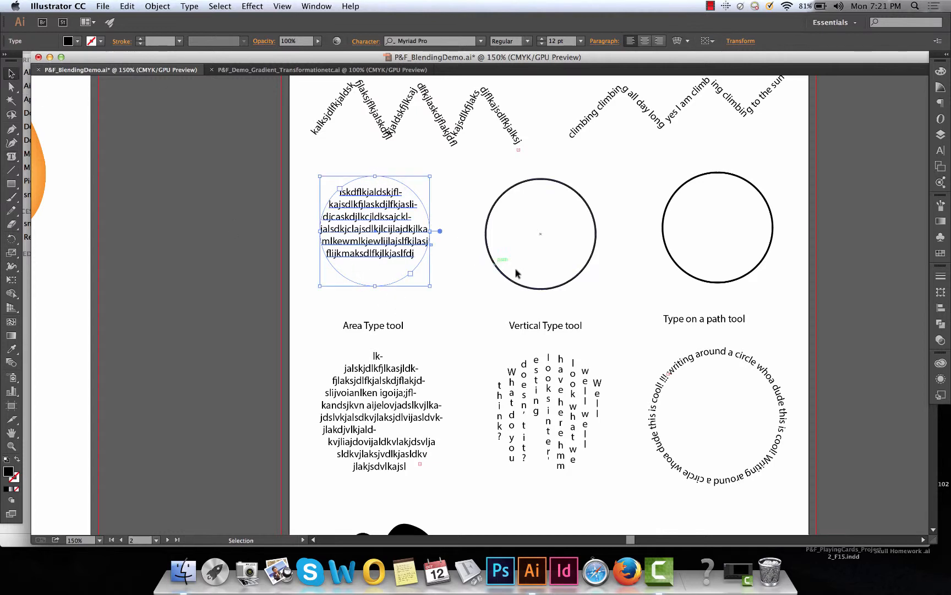
# Step: Fill the circle above the "Vertical Type tool" label with random placeholder letters using the Vertical Type tool
pyautogui.click(539, 288)
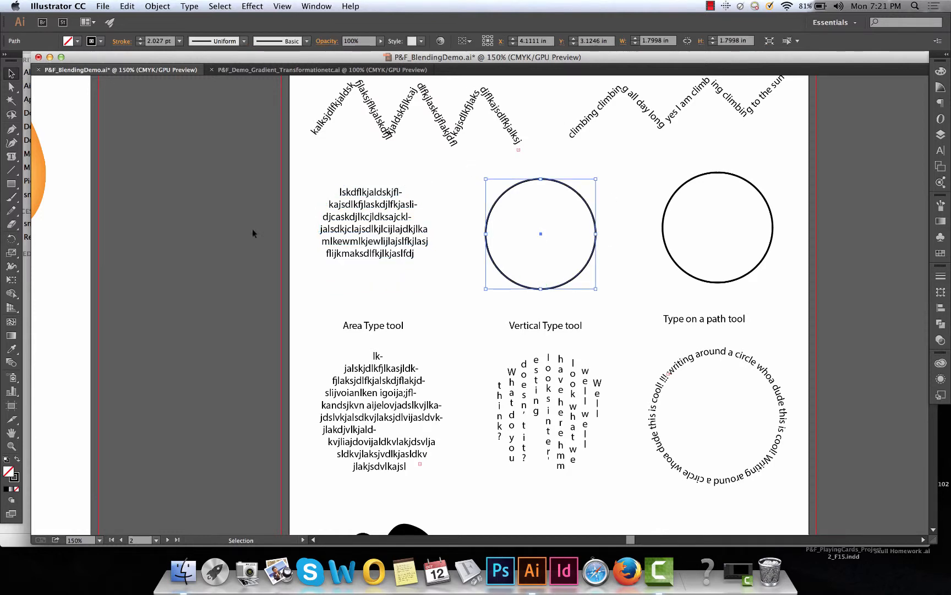
pyautogui.click(11, 156)
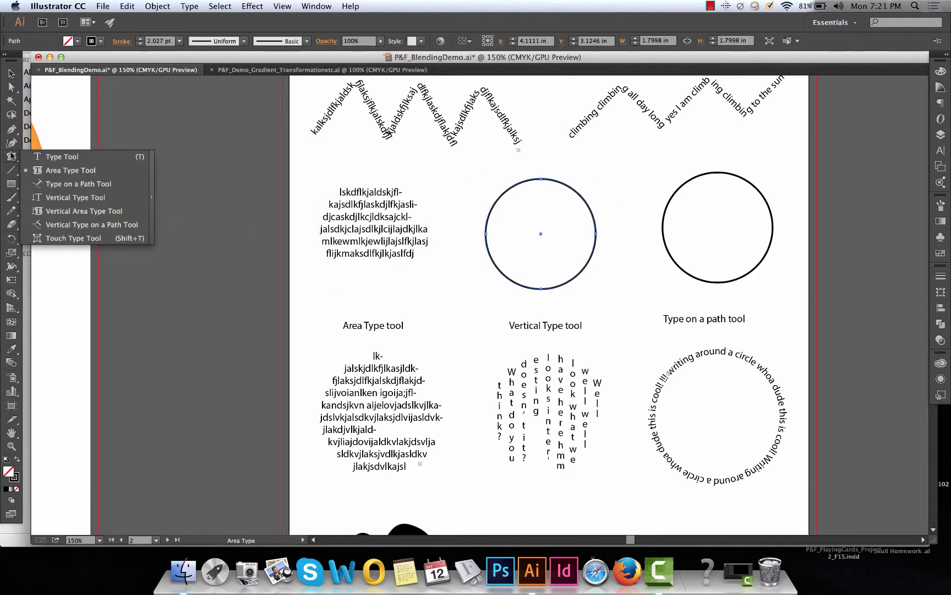
pyautogui.click(68, 197)
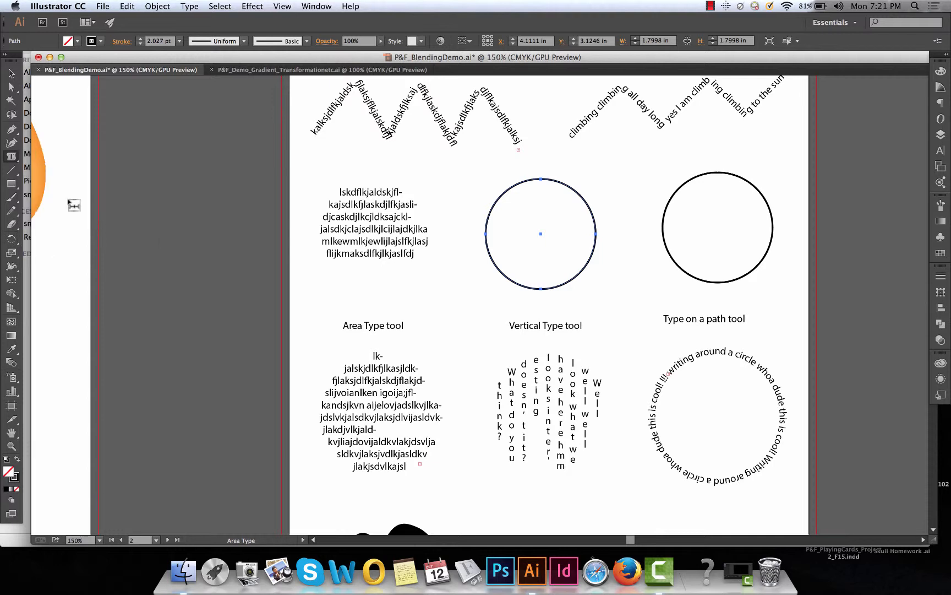
pyautogui.click(497, 218)
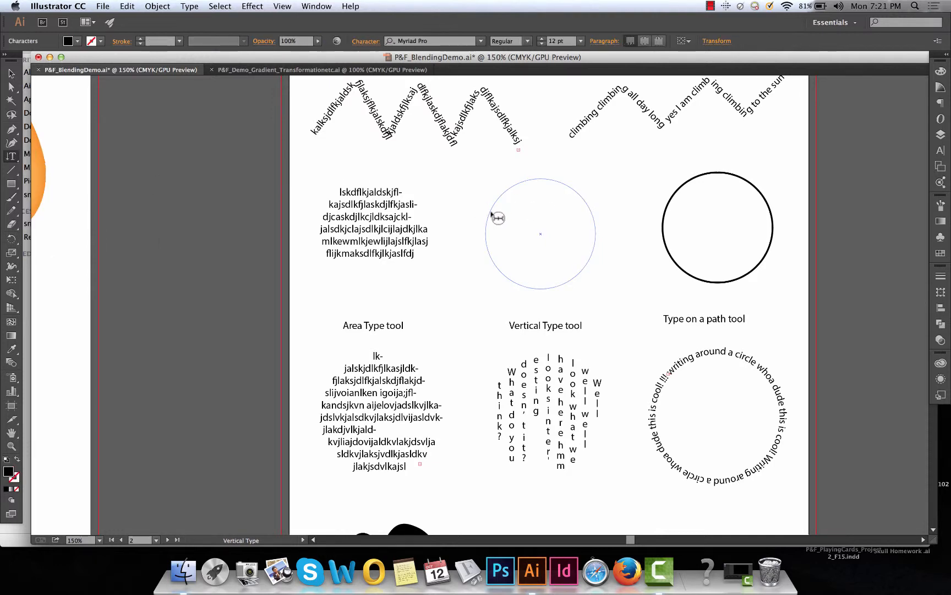
pyautogui.write('laksdjflkjalskdjflkjasldkjflkajldskjflkjsladkjflkjlas')
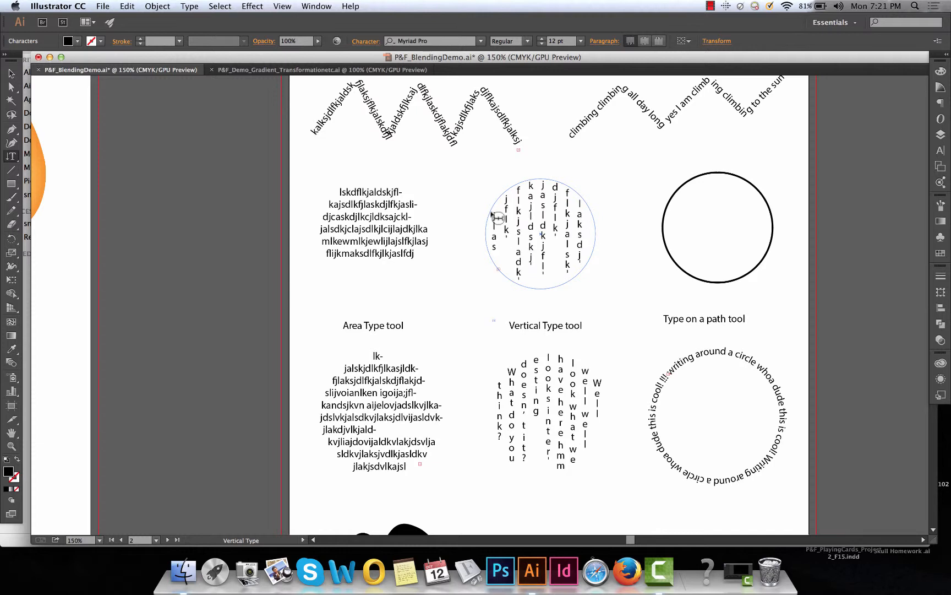
pyautogui.click(11, 74)
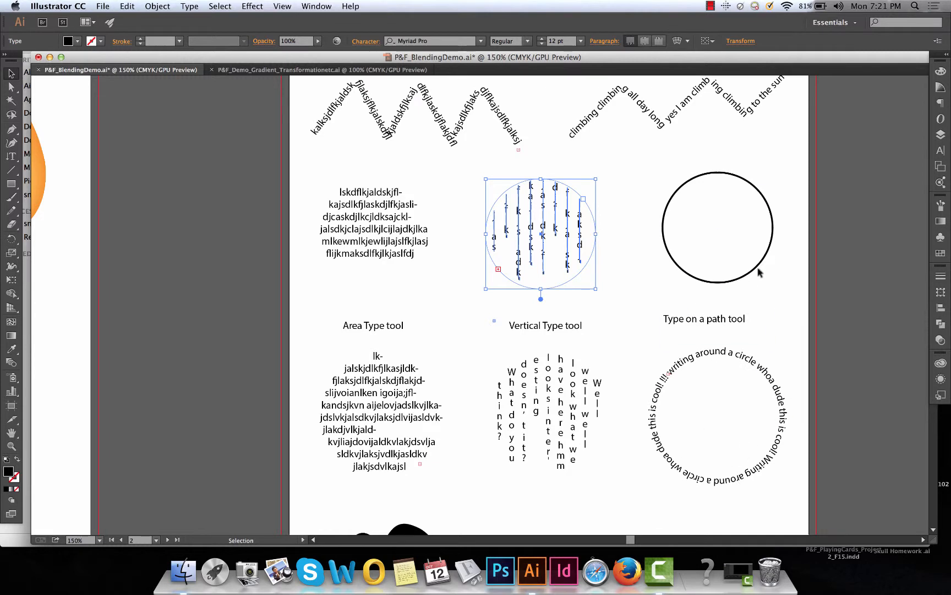
# Step: Run random placeholder letters all the way around the circle above the "Type on a path tool" label using the Type on a Path tool, and deselect it
pyautogui.click(15, 158)
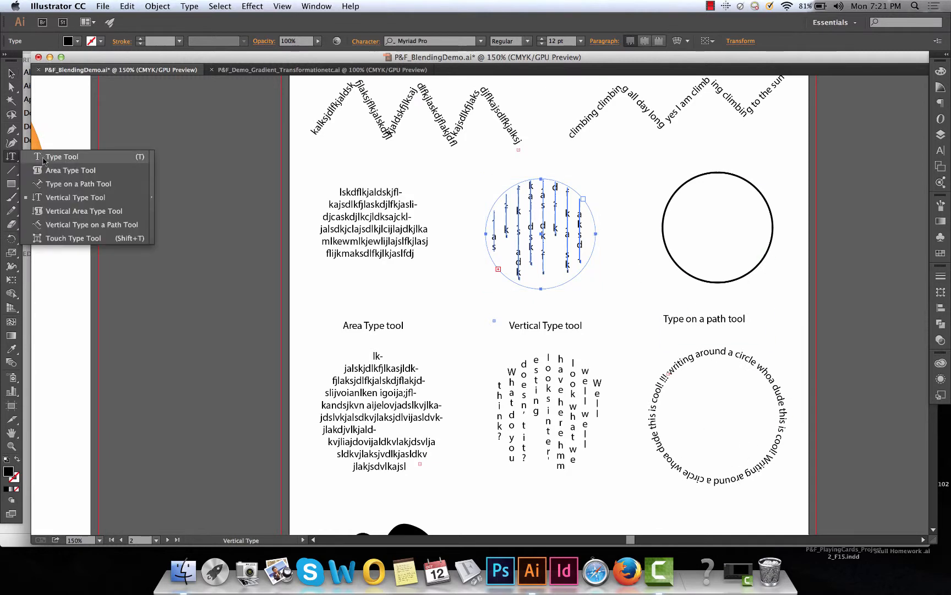
pyautogui.click(60, 157)
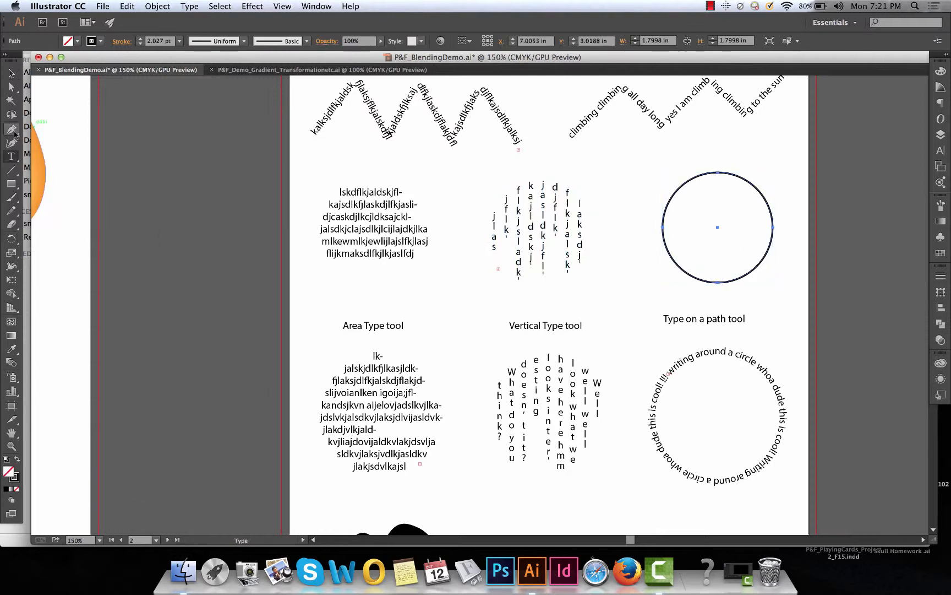
pyautogui.click(19, 163)
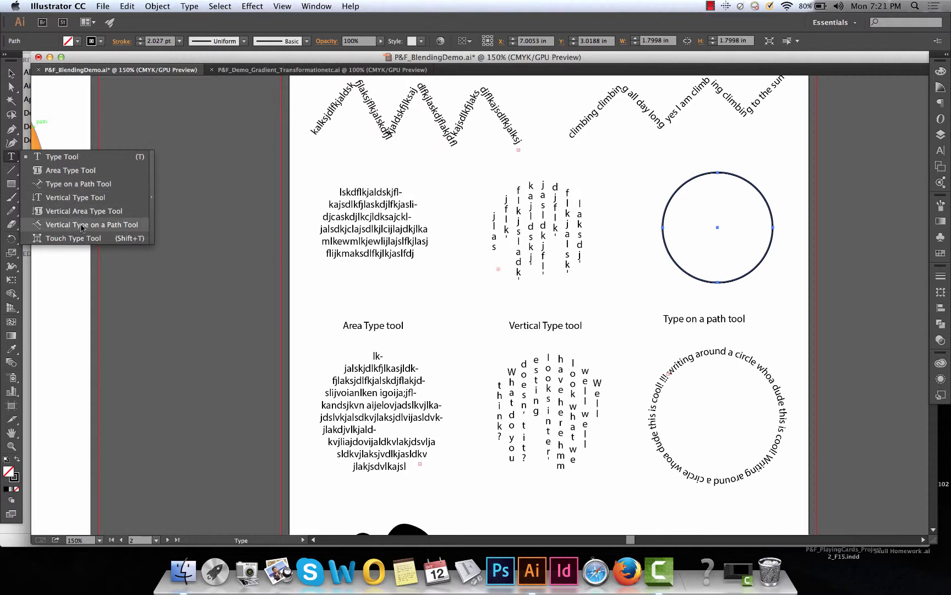
pyautogui.click(71, 184)
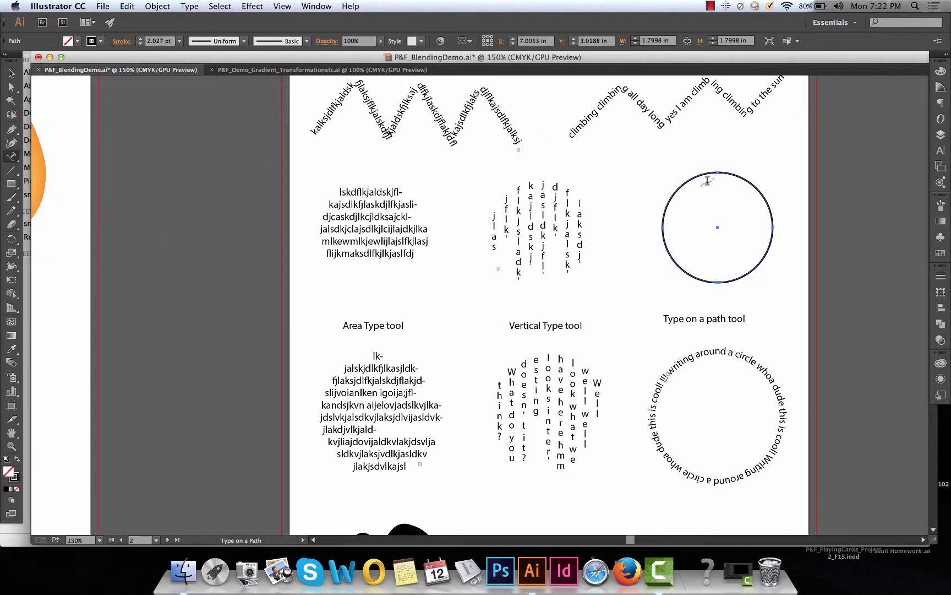
pyautogui.click(683, 182)
pyautogui.write('jlaslkdjflk')
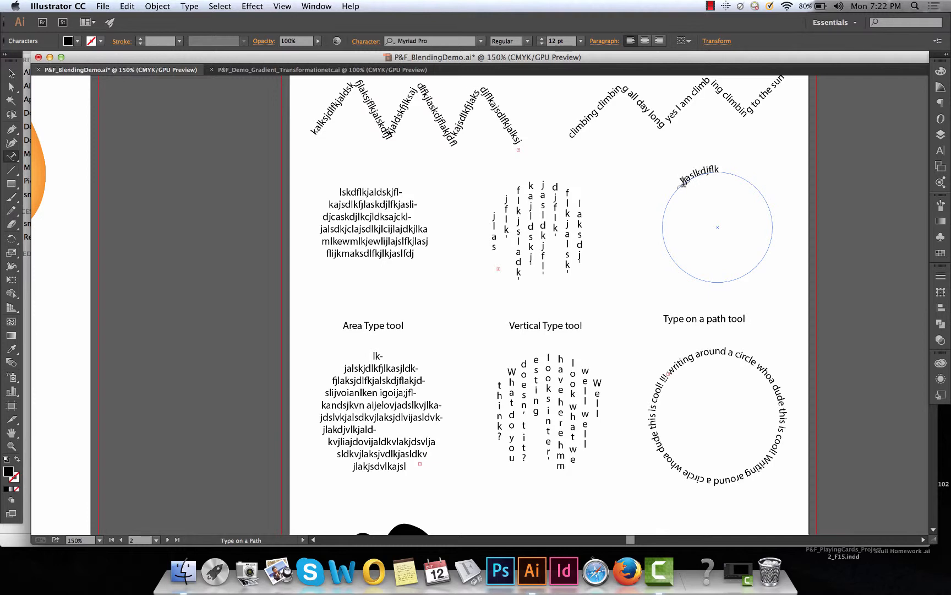
pyautogui.write('jasldkfjlkajdlskfjlfjlaksjlfkjlkajdslkj')
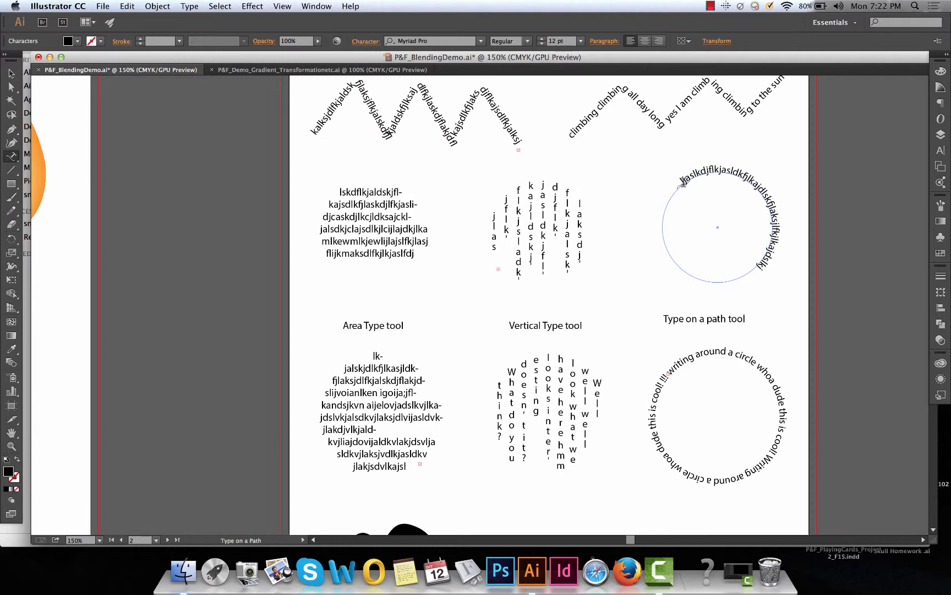
pyautogui.write('fslkjlkajsldkfjlasdjflkajsldkfjlkajdslfkjasldkfjlas')
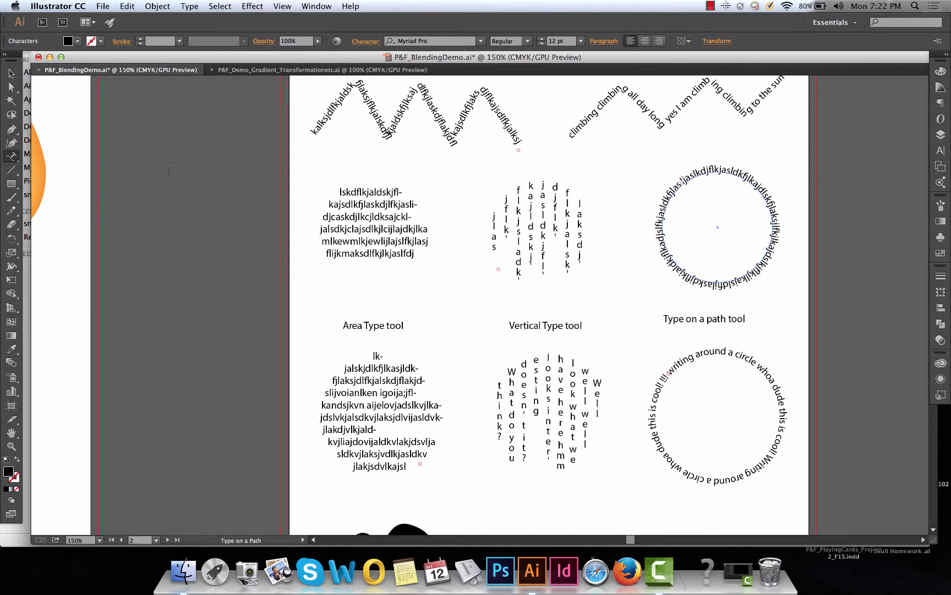
pyautogui.click(11, 73)
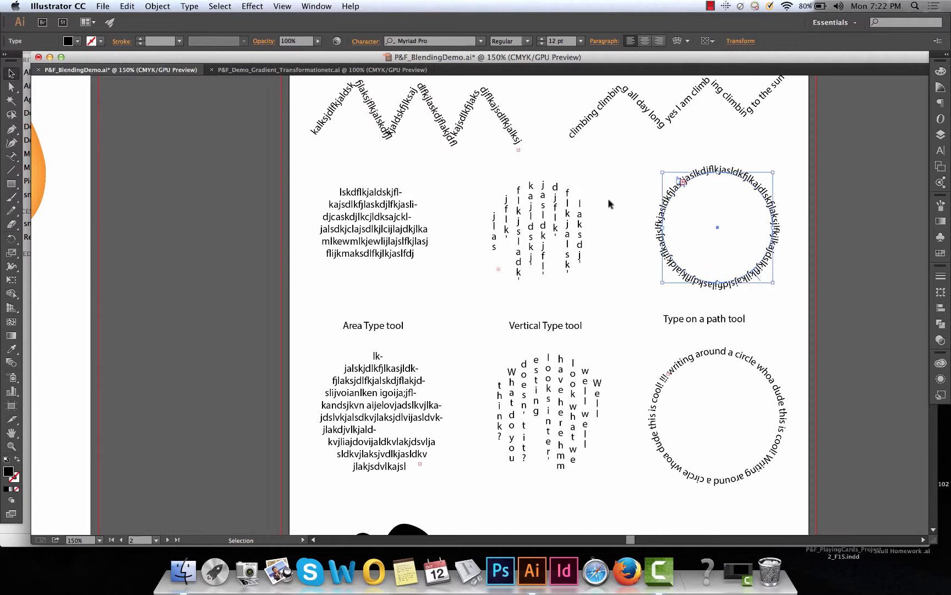
pyautogui.click(573, 174)
# Step: Run random placeholder letters around the outline of the black cloud-like shape using the Vertical Type on a Path tool, and deselect it
pyautogui.scroll(-5, 571, 168)
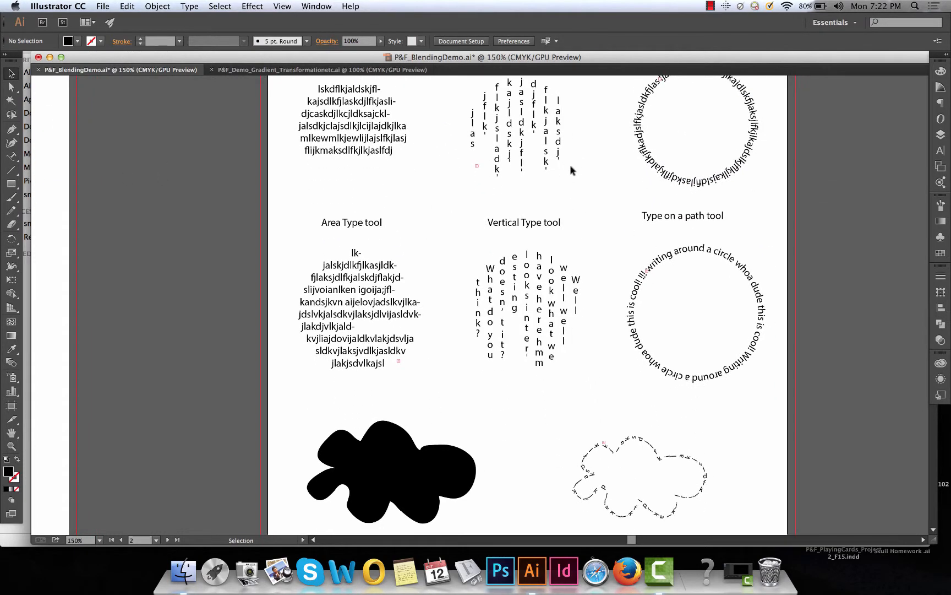
pyautogui.scroll(-3, 538, 297)
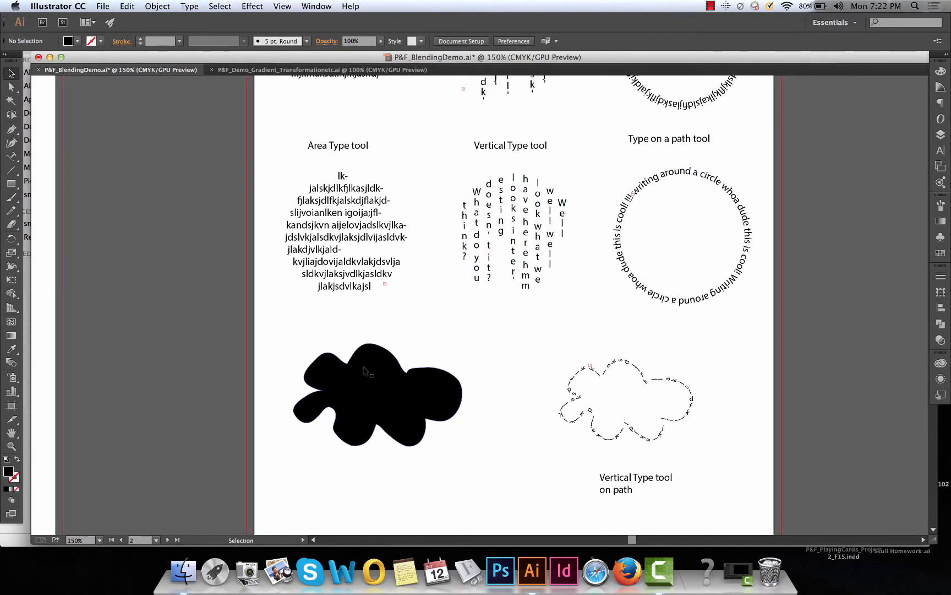
pyautogui.click(325, 381)
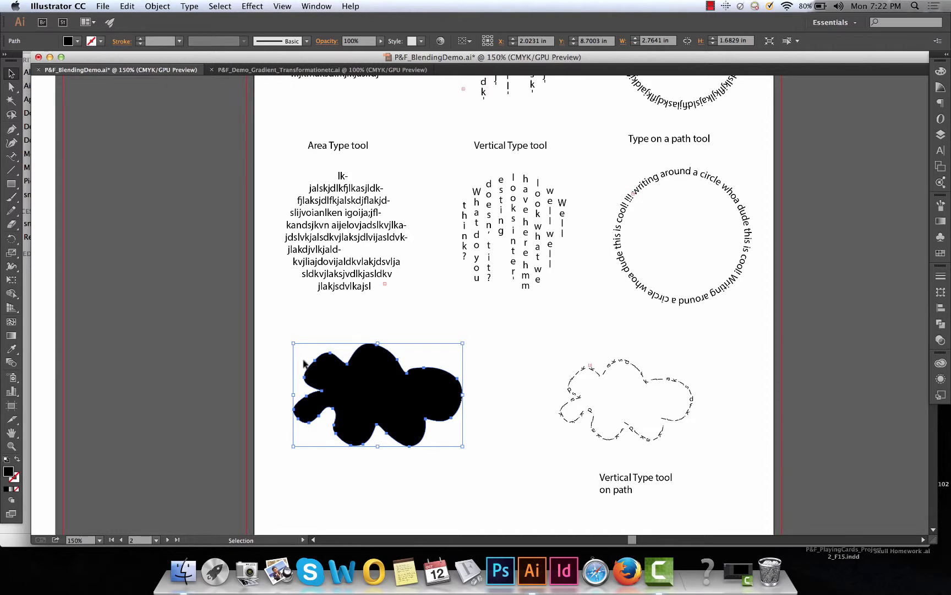
pyautogui.click(14, 156)
pyautogui.click(14, 156)
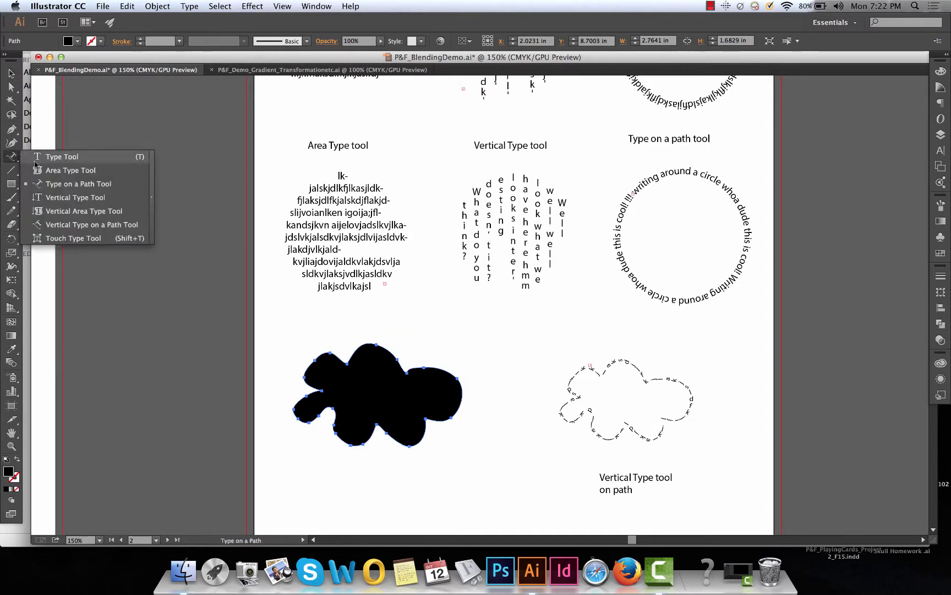
pyautogui.click(75, 226)
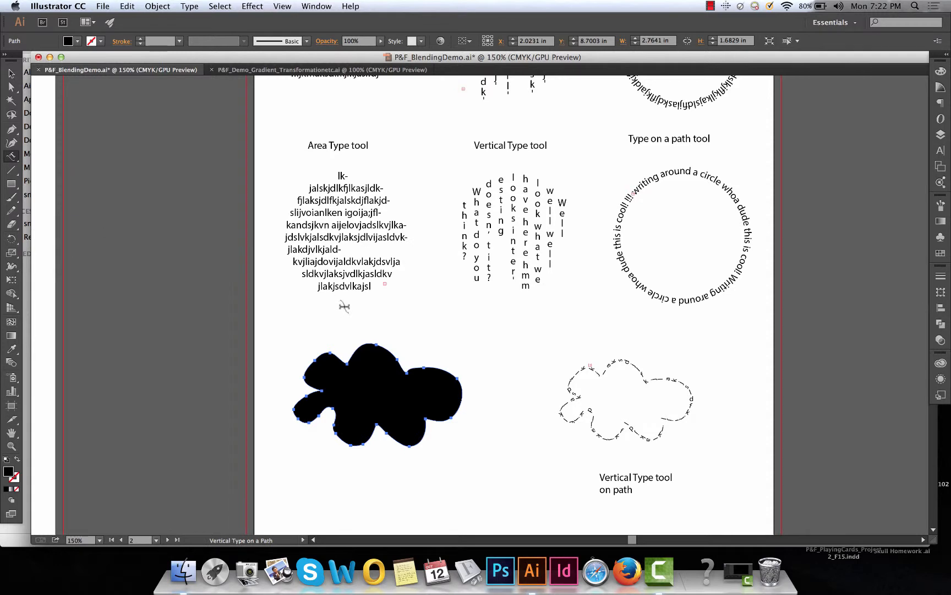
pyautogui.click(360, 345)
pyautogui.write('lkj')
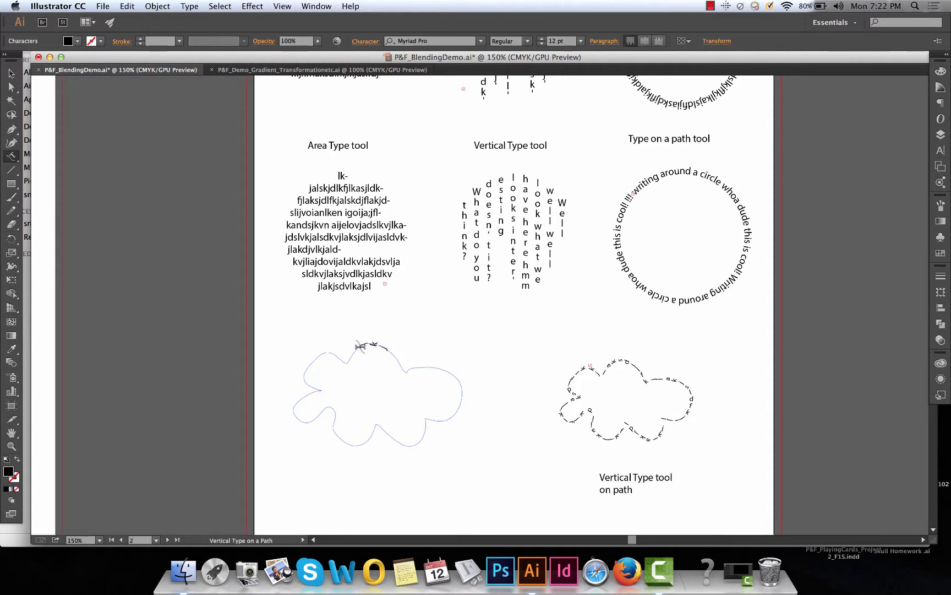
pyautogui.write('slkdjflkdkfjlkjsdlfkjlakljsdlkfjkalsdjkfjl')
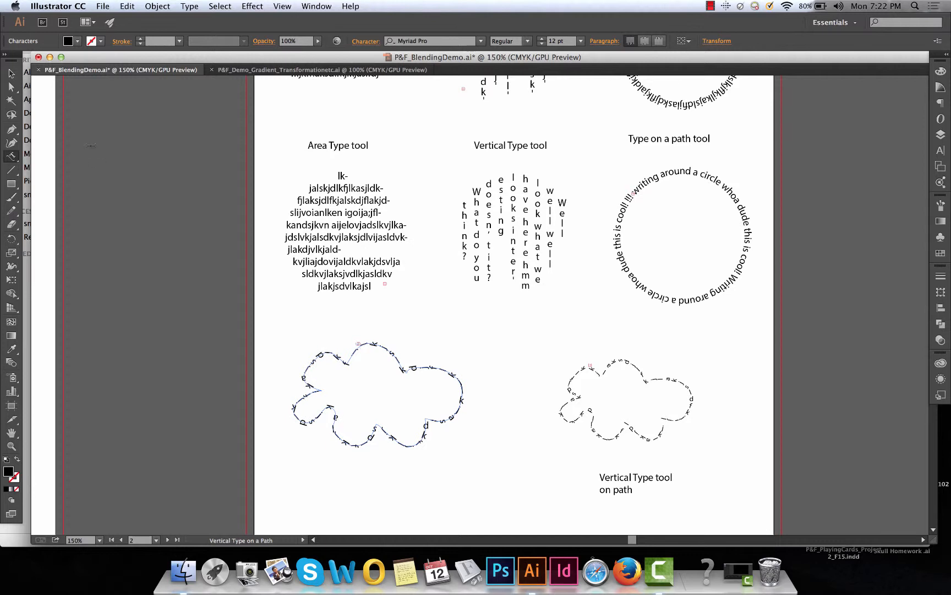
pyautogui.click(11, 72)
pyautogui.click(312, 318)
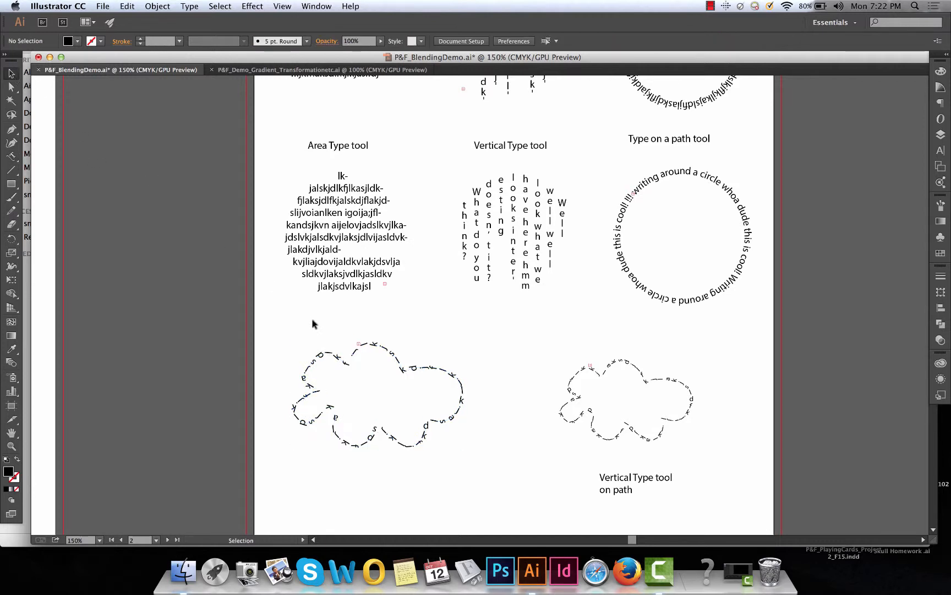
# Step: On the artboard with purple and yellow shapes, shift the blue rectangle slightly down over the middle shape group
pyautogui.scroll(1, 417, 372)
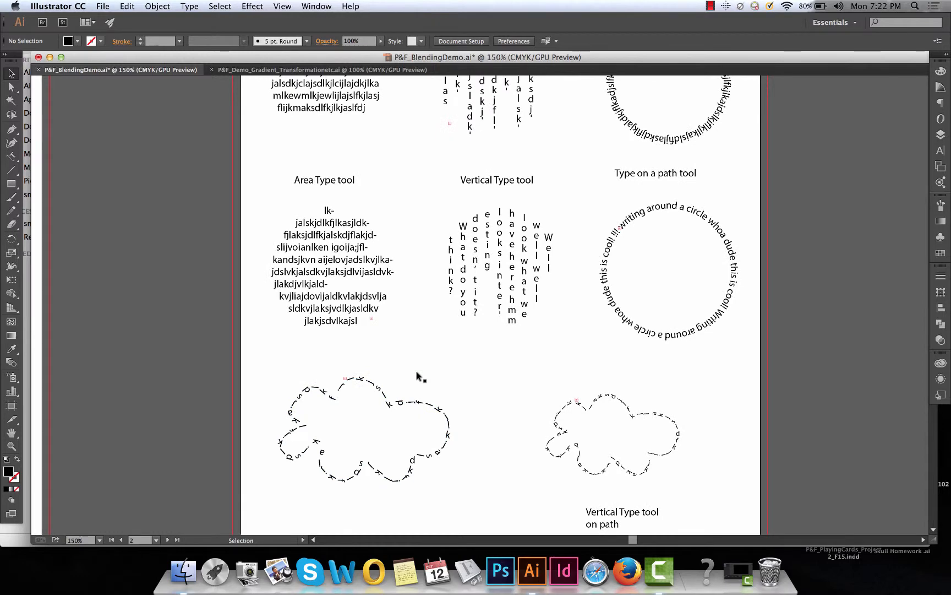
pyautogui.hscroll(10, 416, 376)
pyautogui.press('super+minus')
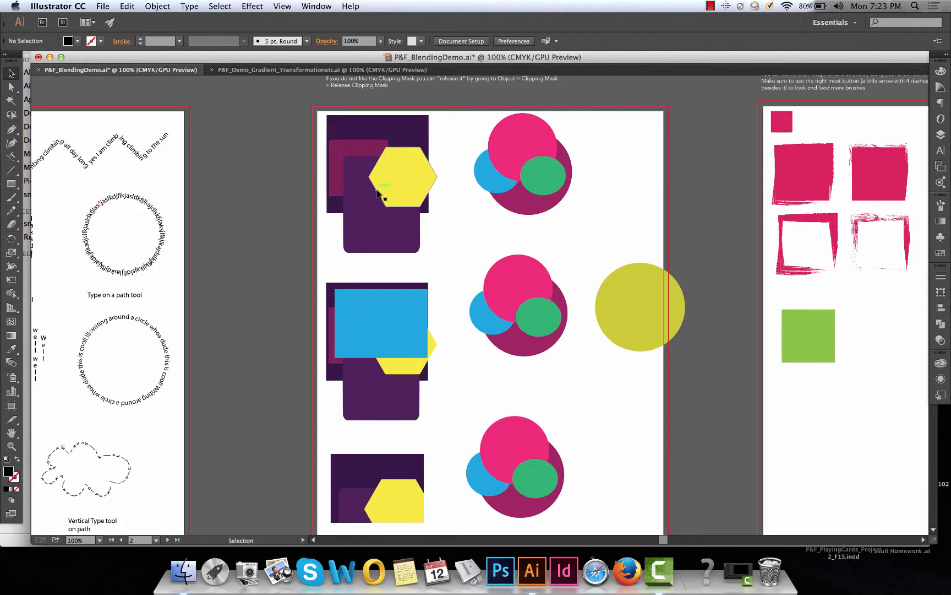
pyautogui.scroll(-2, 378, 193)
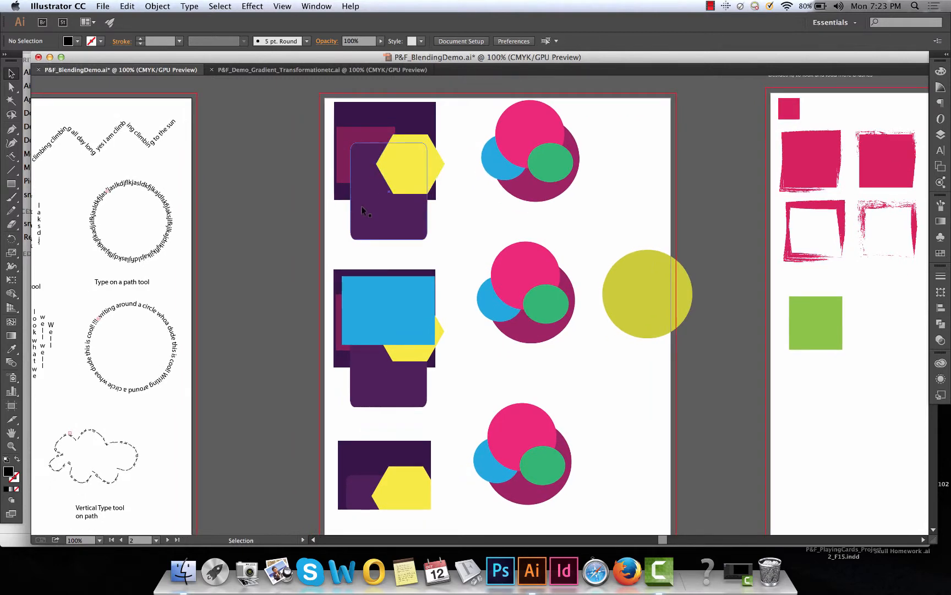
pyautogui.moveTo(388, 300); pyautogui.dragTo(402, 332)
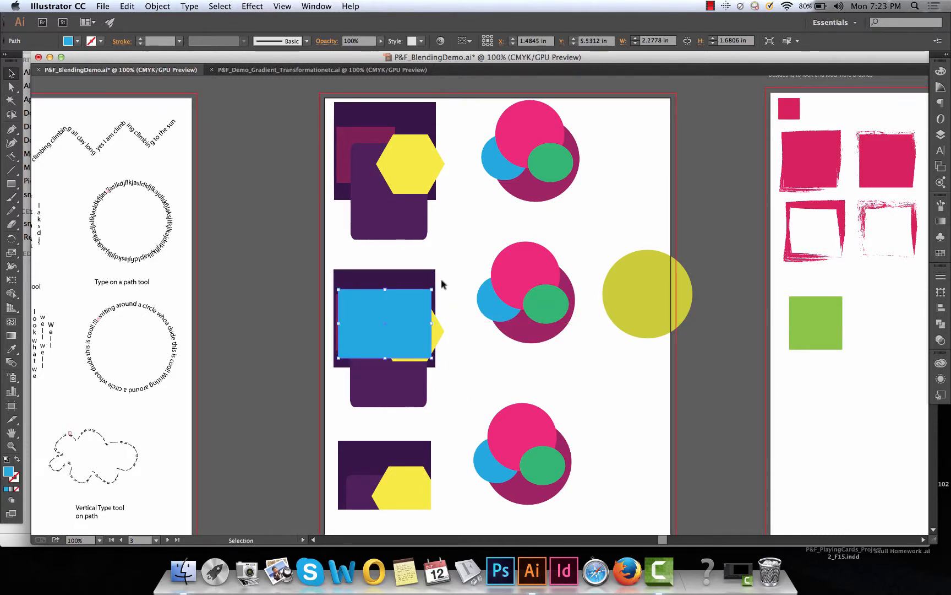
# Step: Make a clipping mask from the blue rectangle and the purple and yellow shapes beneath it, and deselect the result
pyautogui.scroll(-3, 435, 328)
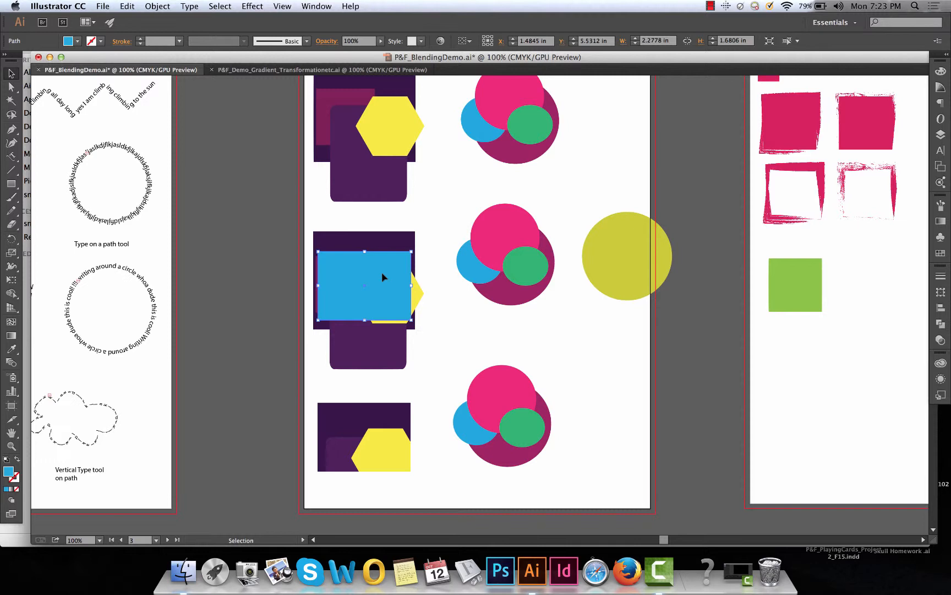
pyautogui.moveTo(432, 344); pyautogui.dragTo(323, 231)
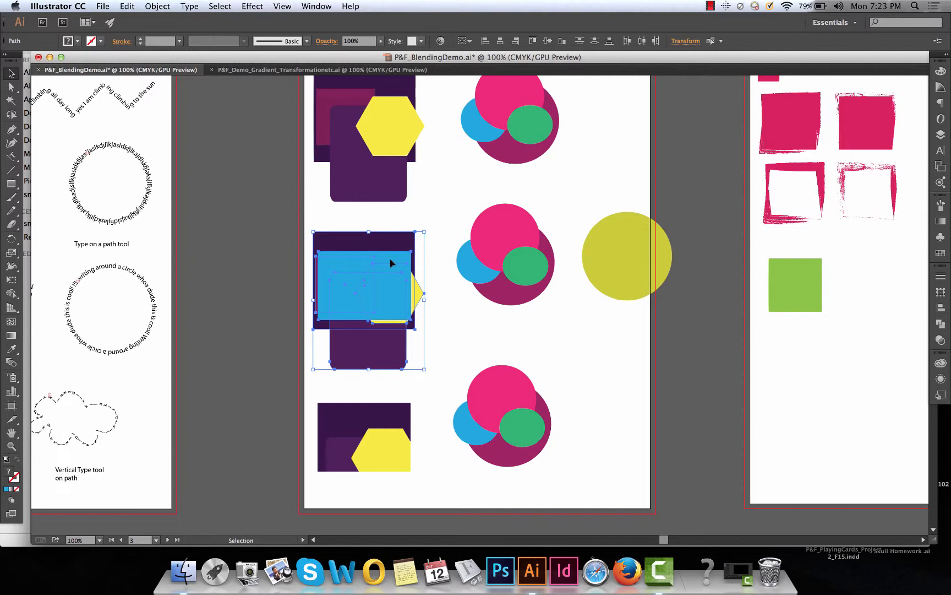
pyautogui.press('super+7')
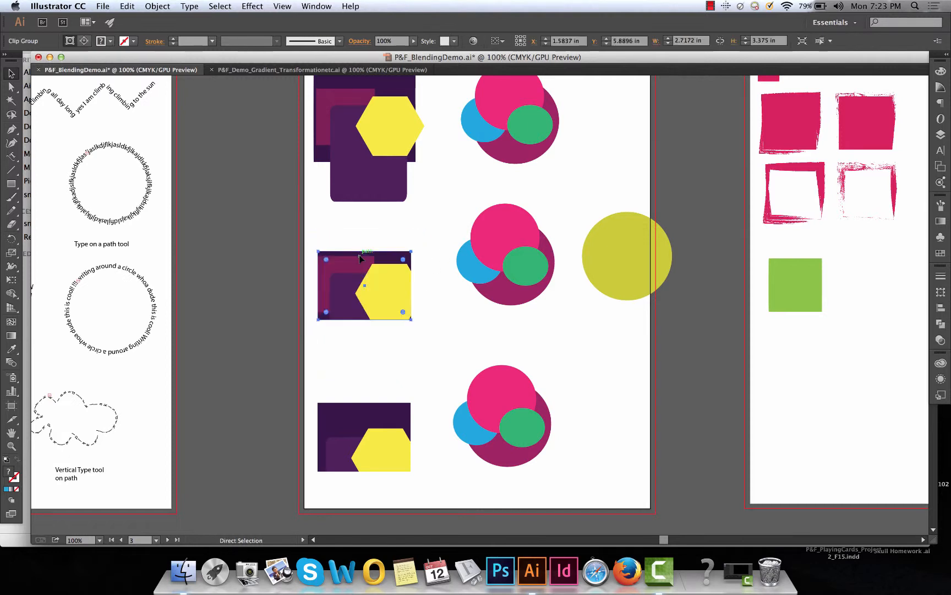
pyautogui.click(443, 318)
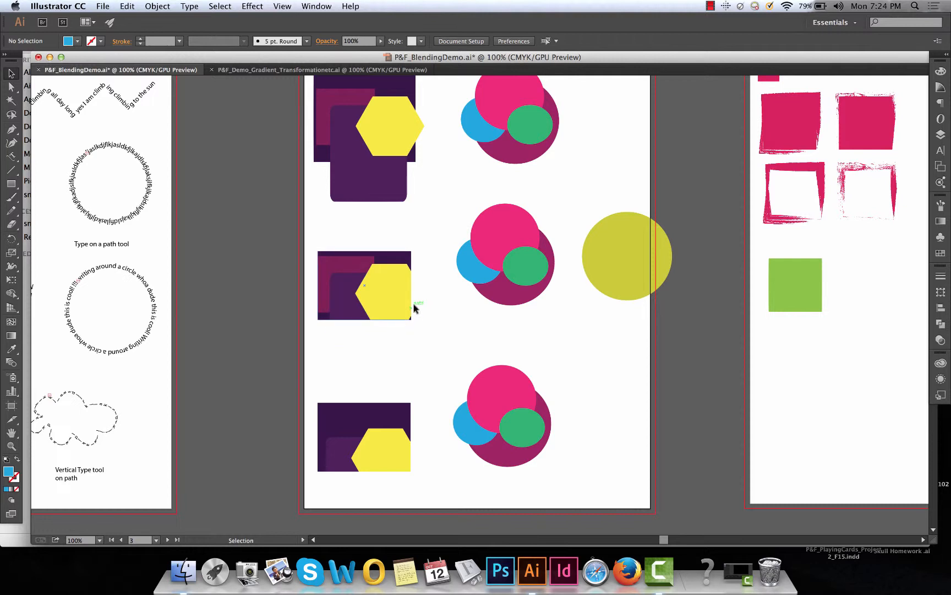
# Step: Release the clipping mask on the middle group of purple and yellow shapes, and deselect them
pyautogui.click(374, 295)
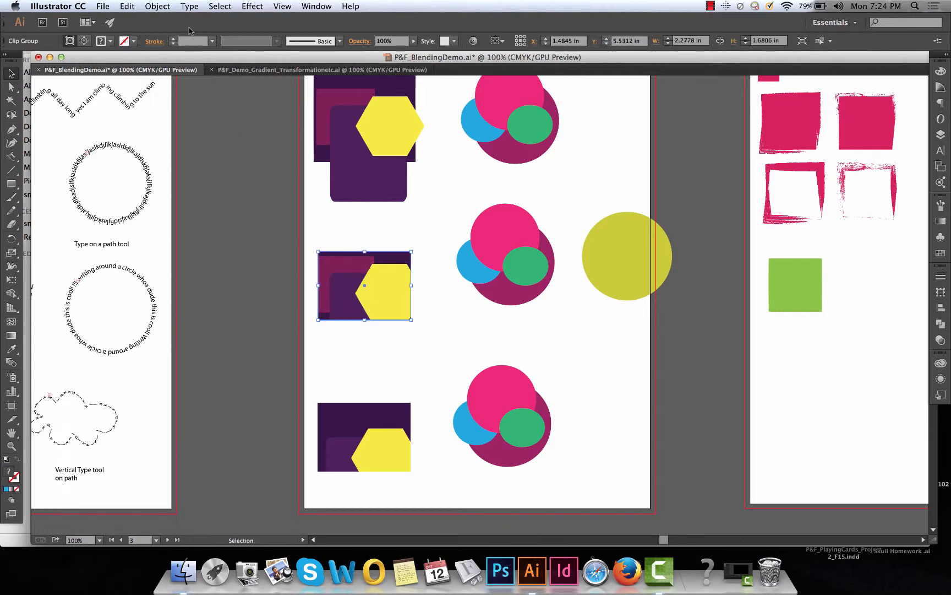
pyautogui.click(165, 6)
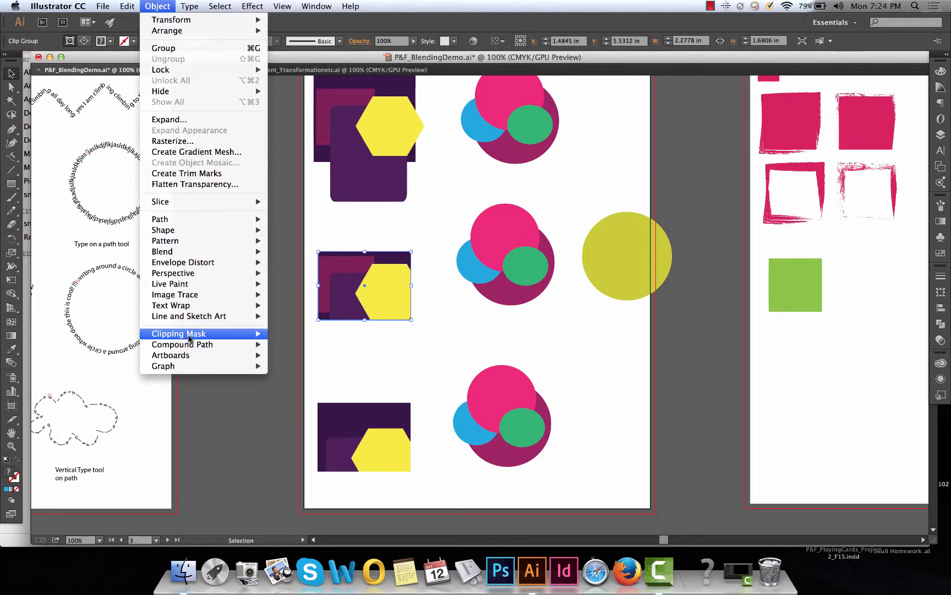
pyautogui.moveTo(190, 335)
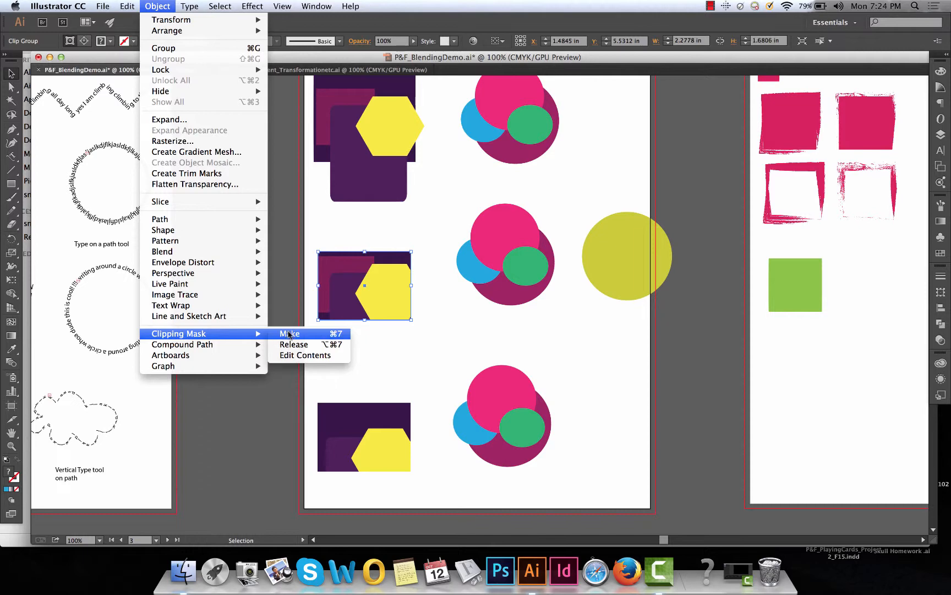
pyautogui.click(288, 344)
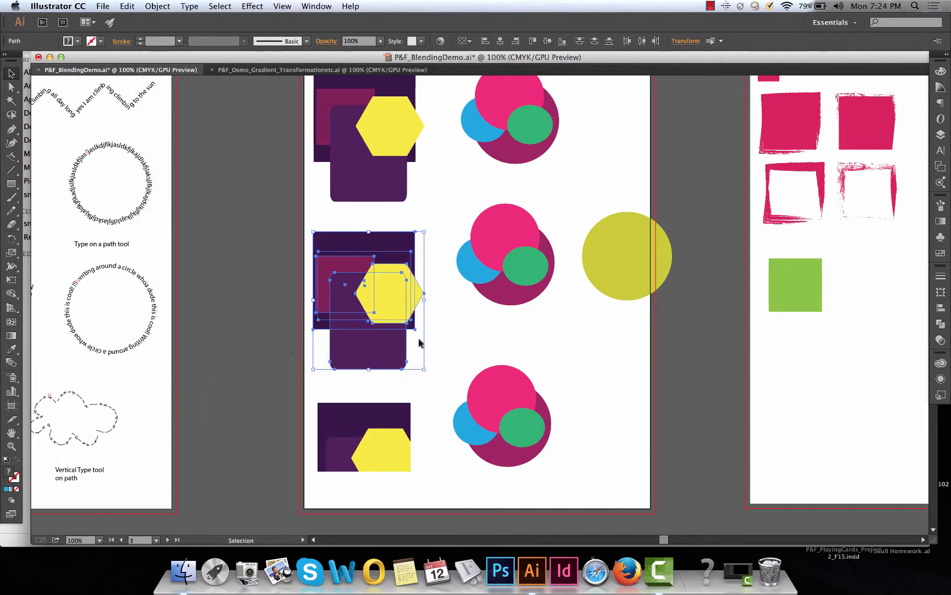
pyautogui.click(448, 355)
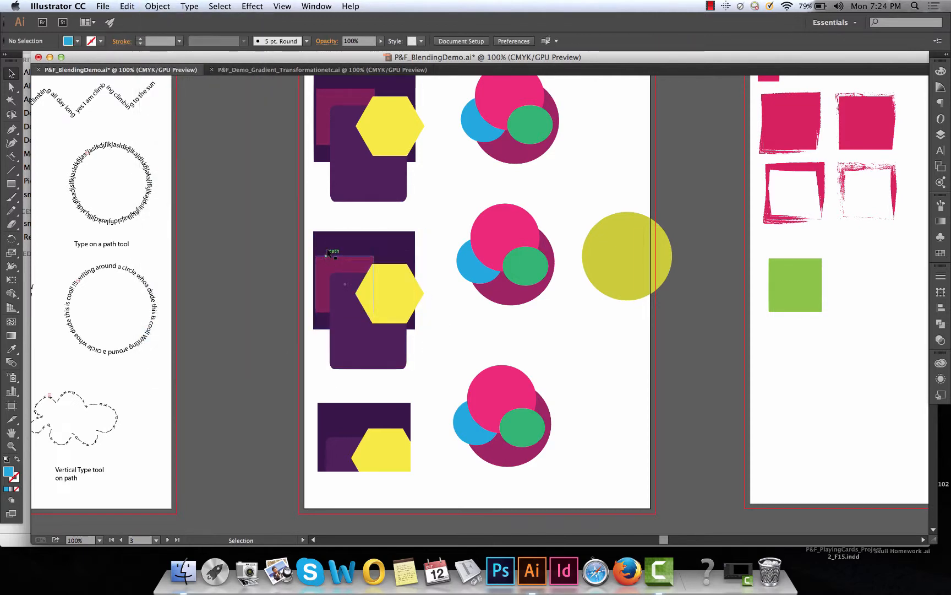
# Step: Fill the unfilled rectangle over the middle purple and yellow shapes with blue, and make a clipping mask from it and those shapes
pyautogui.click(347, 250)
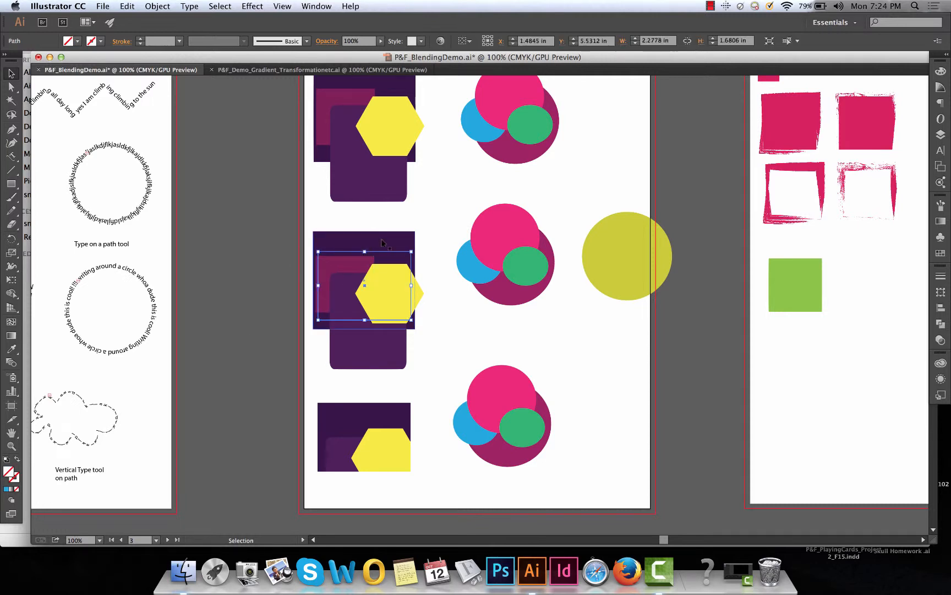
pyautogui.click(6, 489)
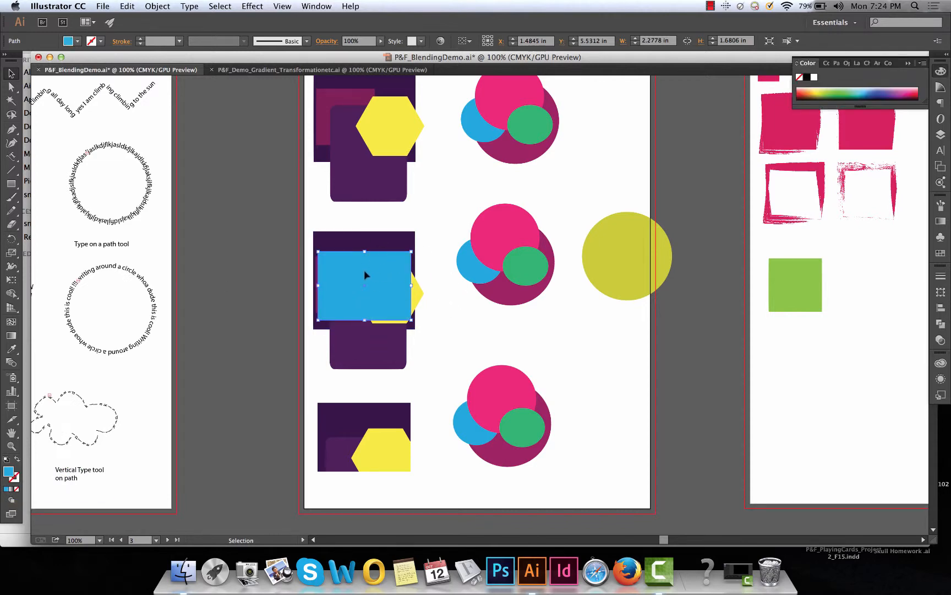
pyautogui.scroll(1, 368, 241)
pyautogui.moveTo(335, 225); pyautogui.dragTo(387, 364)
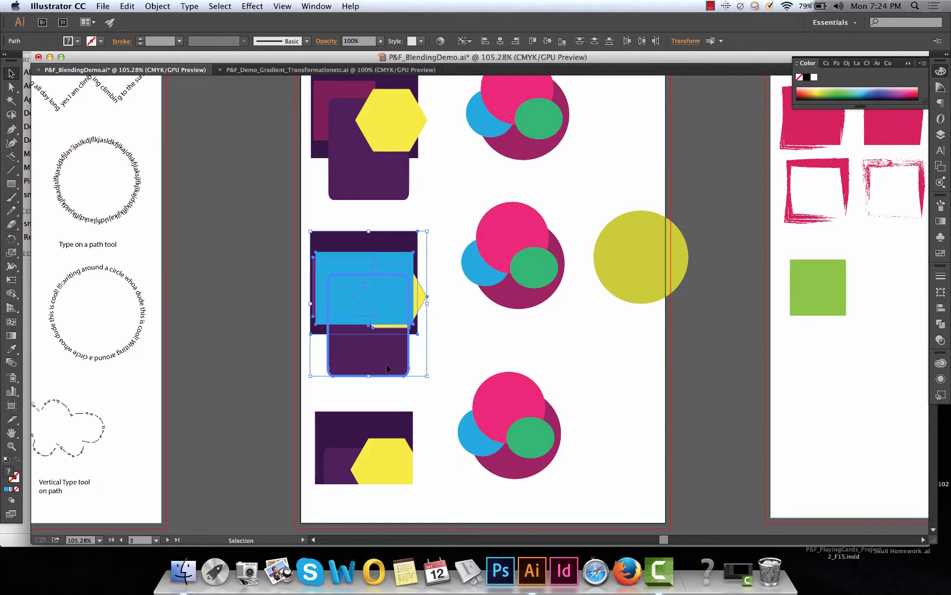
pyautogui.press('super+7')
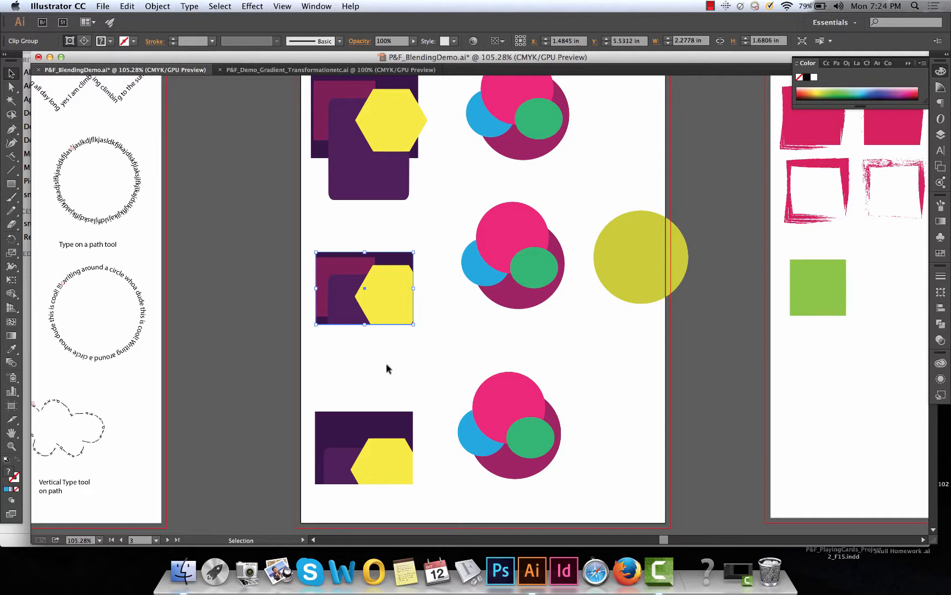
# Step: Release the new clipping mask on the middle purple and yellow shapes, and deselect them
pyautogui.press('super+z')
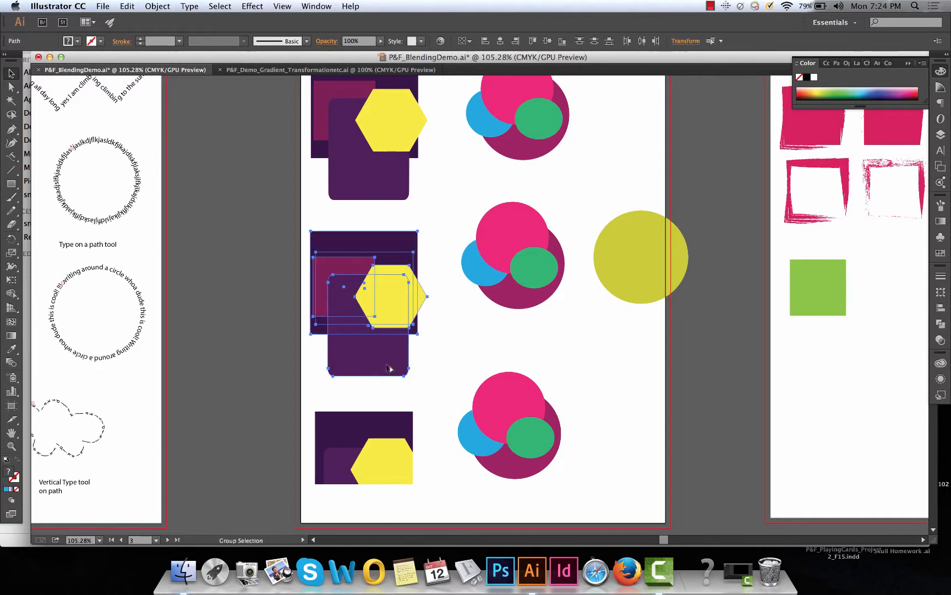
pyautogui.click(445, 361)
pyautogui.click(158, 6)
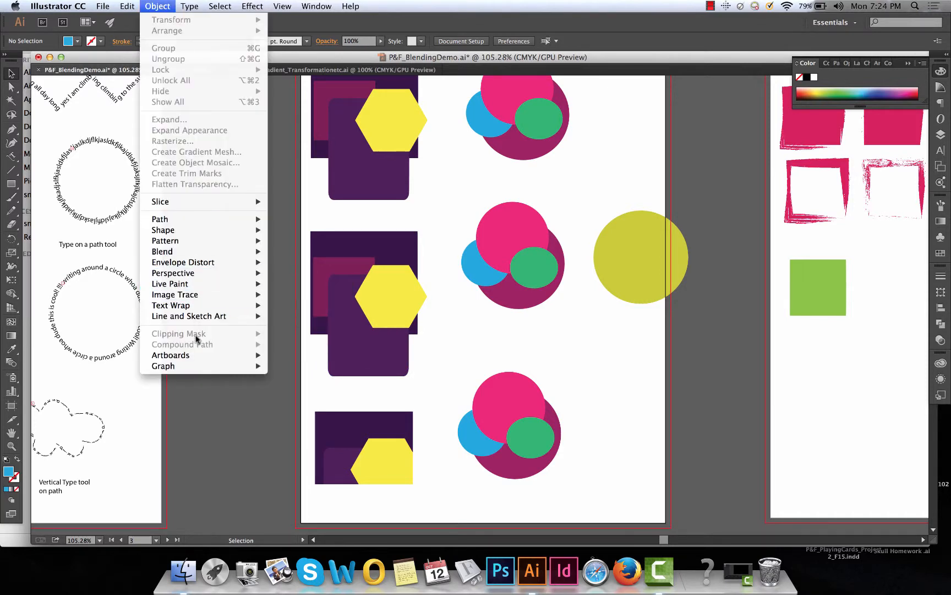
pyautogui.click(269, 333)
pyautogui.click(398, 357)
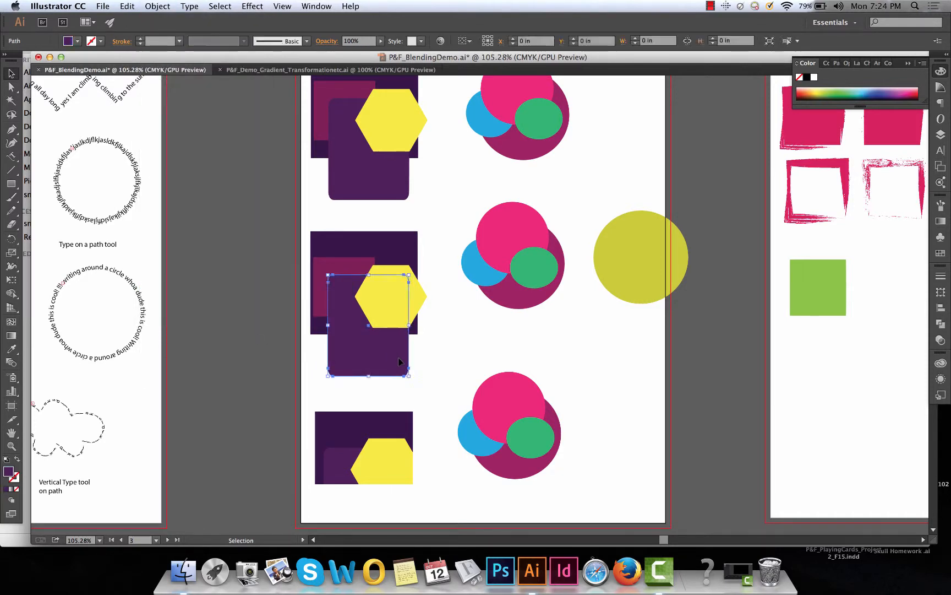
# Step: On the artboard of rough-edged pink squares, select the first large filled square and float the Stroke settings beside the squares
pyautogui.hscroll(15, 416, 404)
pyautogui.scroll(2, 326, 285)
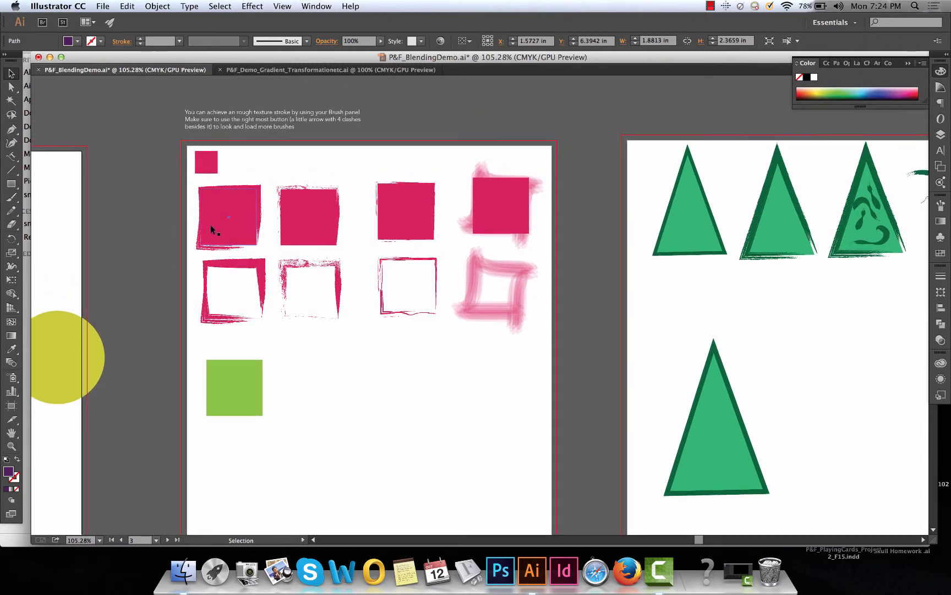
pyautogui.click(242, 204)
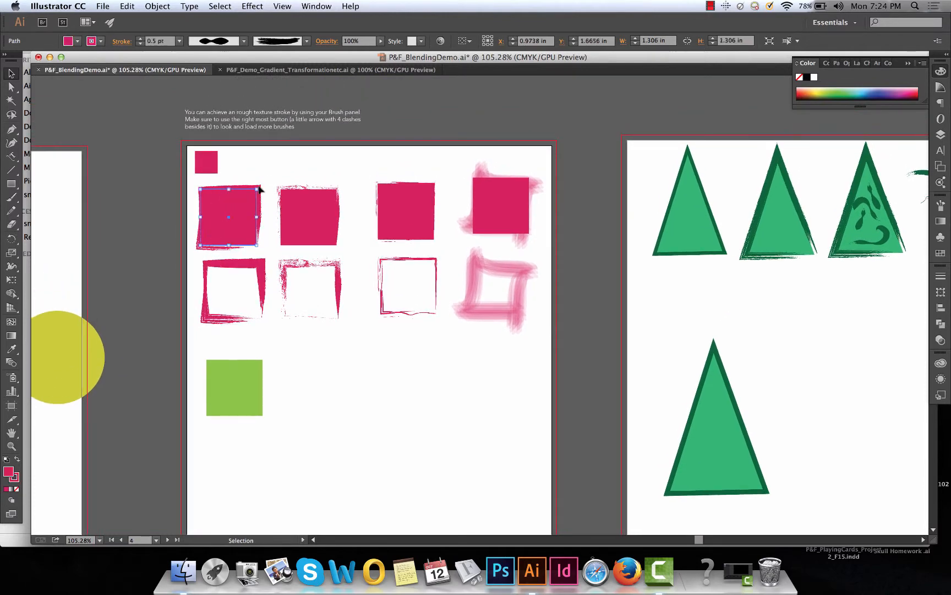
pyautogui.click(942, 275)
pyautogui.click(943, 274)
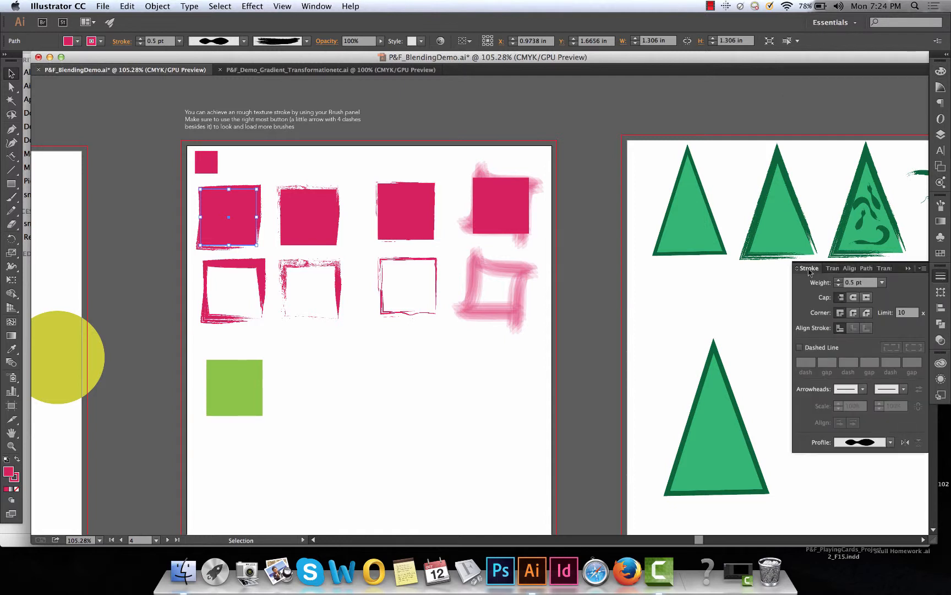
pyautogui.moveTo(807, 272)
pyautogui.mouseDown()
pyautogui.moveTo(651, 275)
pyautogui.moveTo(638, 292)
pyautogui.mouseUp()
pyautogui.click(908, 269)
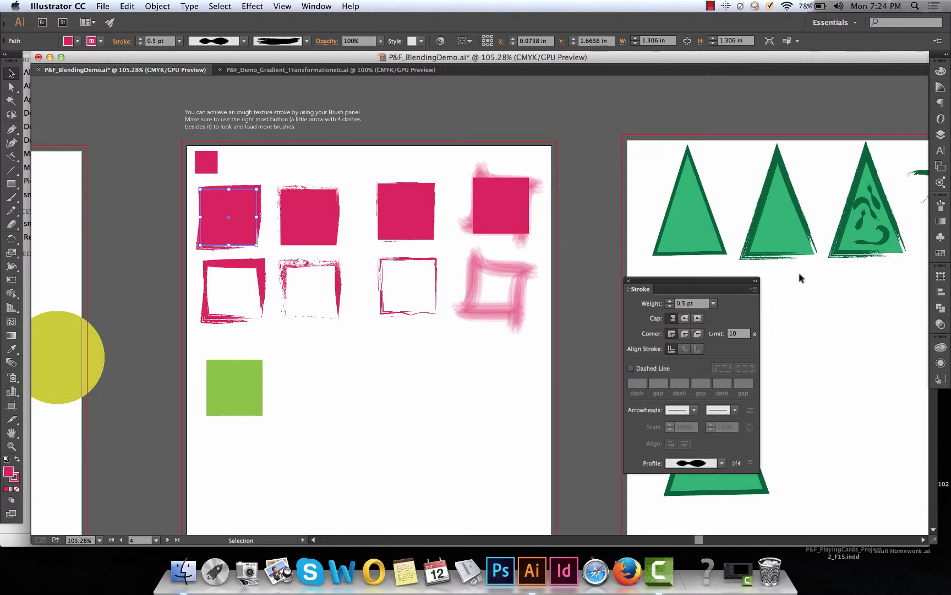
pyautogui.moveTo(722, 282)
pyautogui.mouseDown()
pyautogui.moveTo(823, 192)
pyautogui.moveTo(778, 169)
pyautogui.mouseUp()
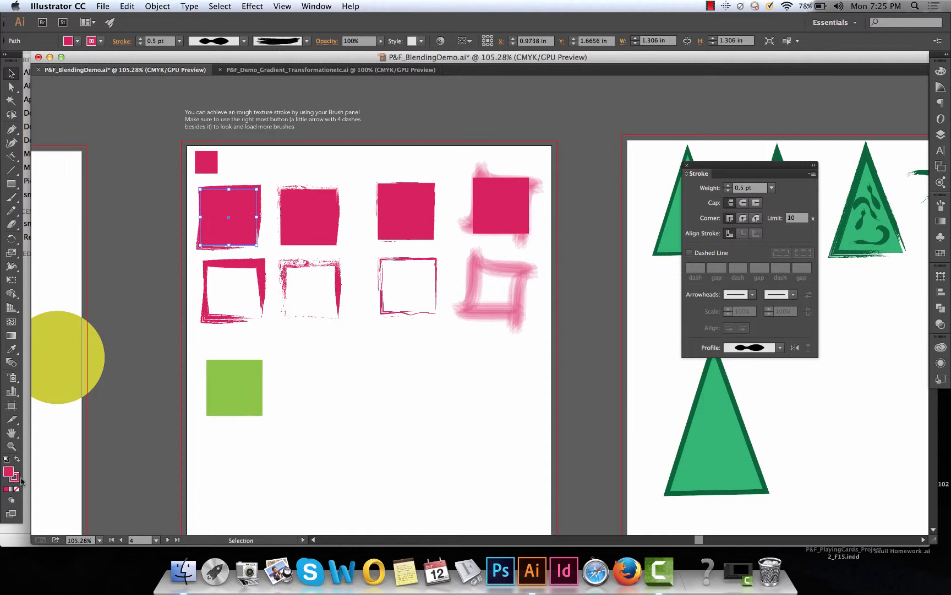
# Step: Reselect the first large pink square and open the list of brush definitions, enlarged to show more brushes
pyautogui.click(269, 175)
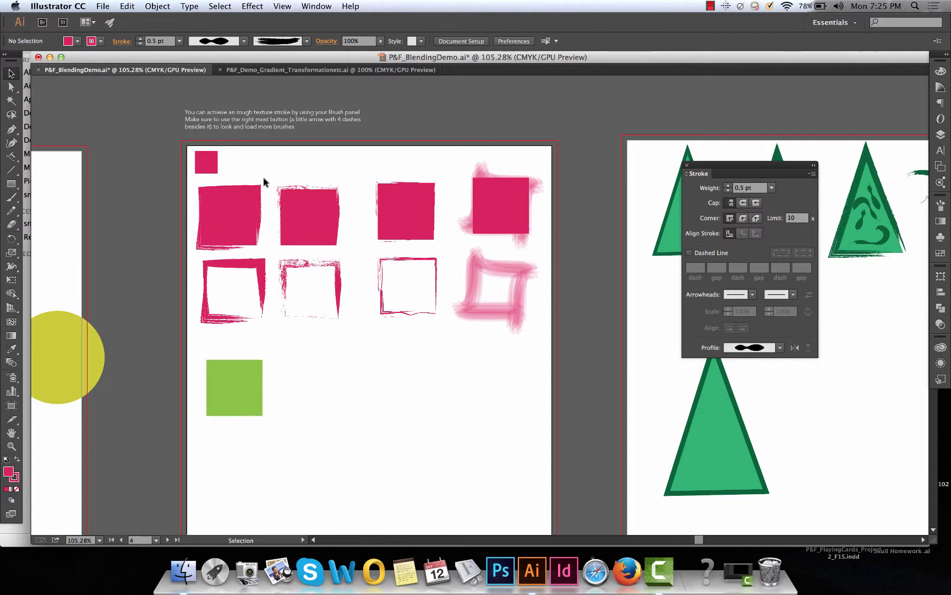
pyautogui.click(215, 226)
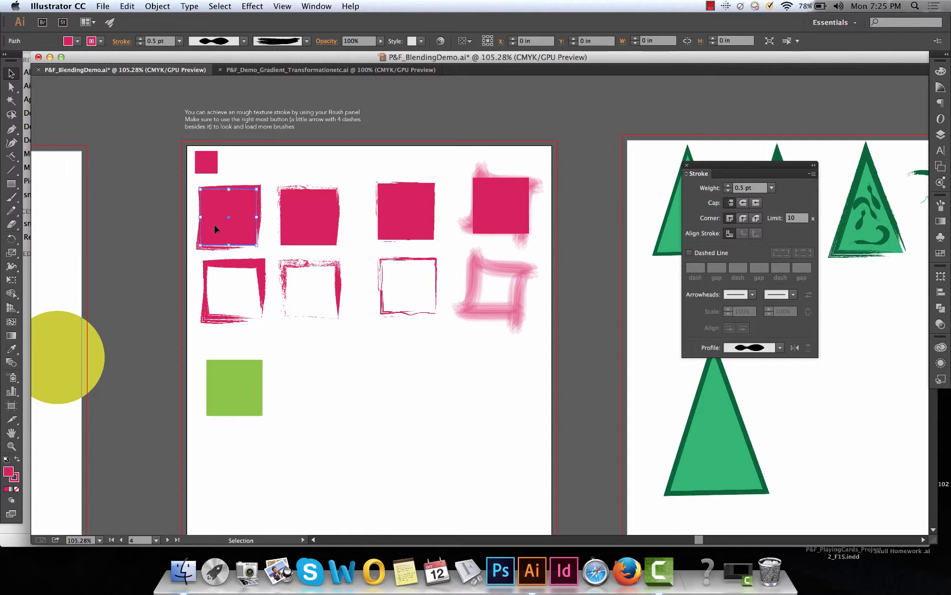
pyautogui.click(307, 42)
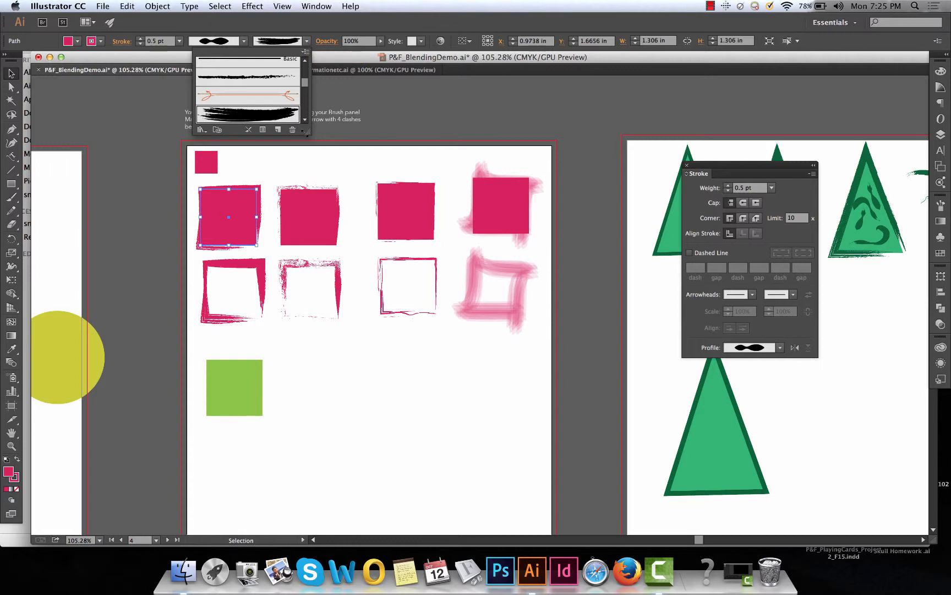
pyautogui.hscroll(-5, 306, 132)
pyautogui.click(307, 42)
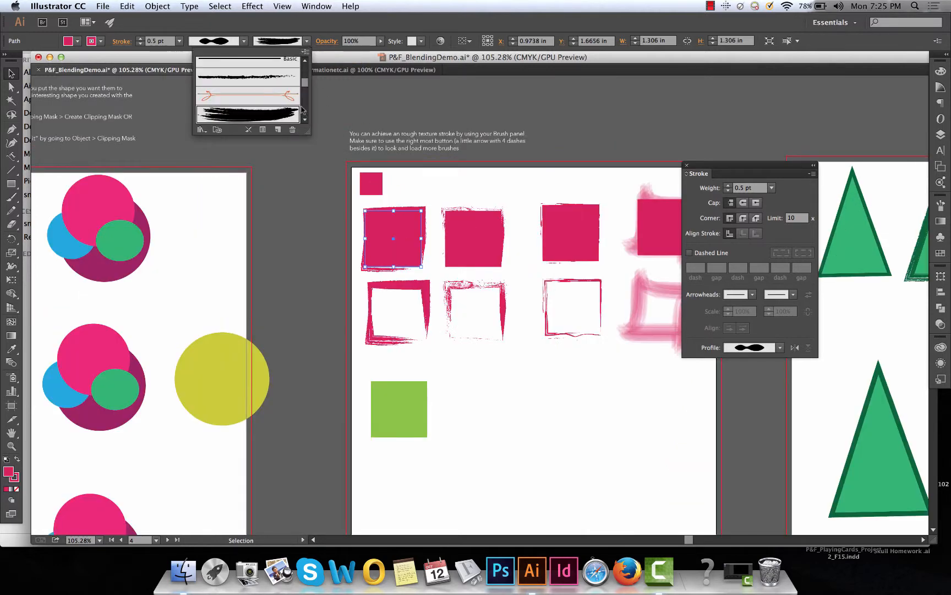
pyautogui.moveTo(308, 131); pyautogui.dragTo(308, 374)
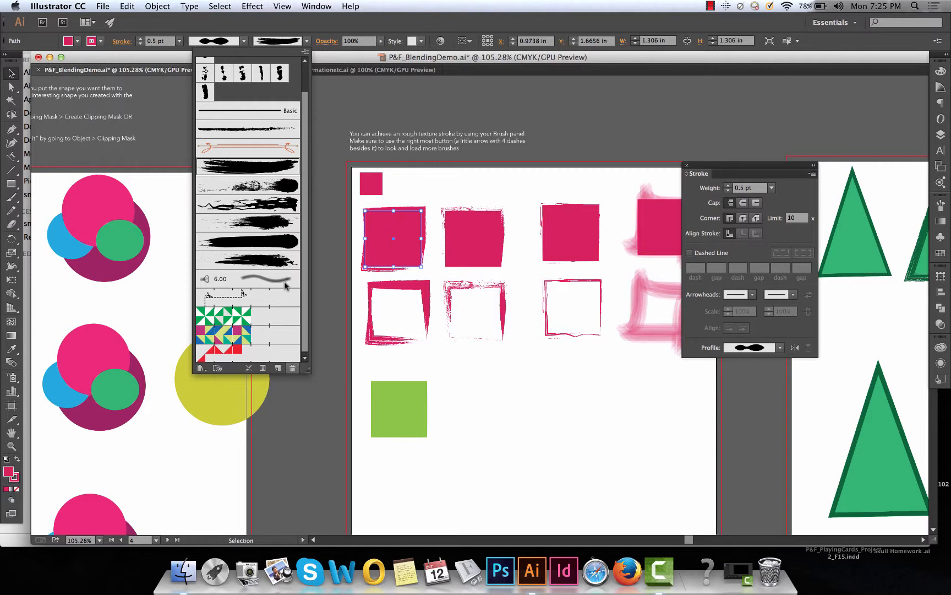
# Step: Try several rough art brushes on the first large pink square's outline, ending with the thin charcoal-like line, and deselect the square
pyautogui.click(289, 259)
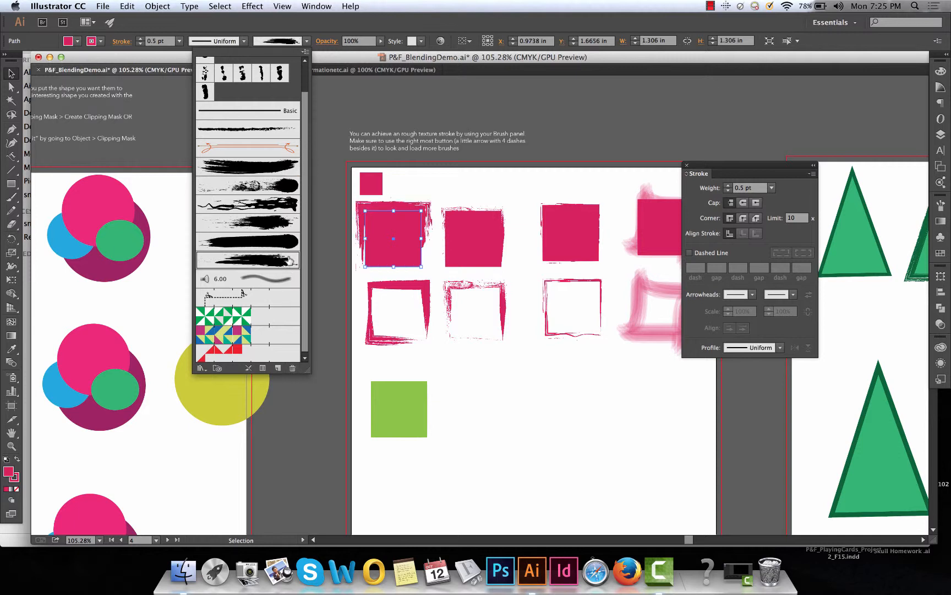
pyautogui.click(286, 230)
pyautogui.click(284, 195)
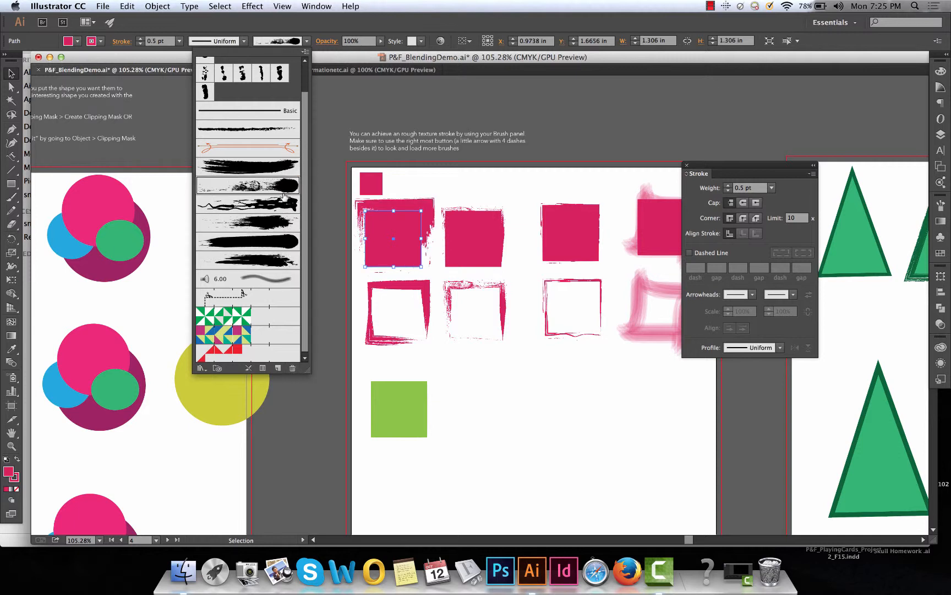
pyautogui.click(273, 166)
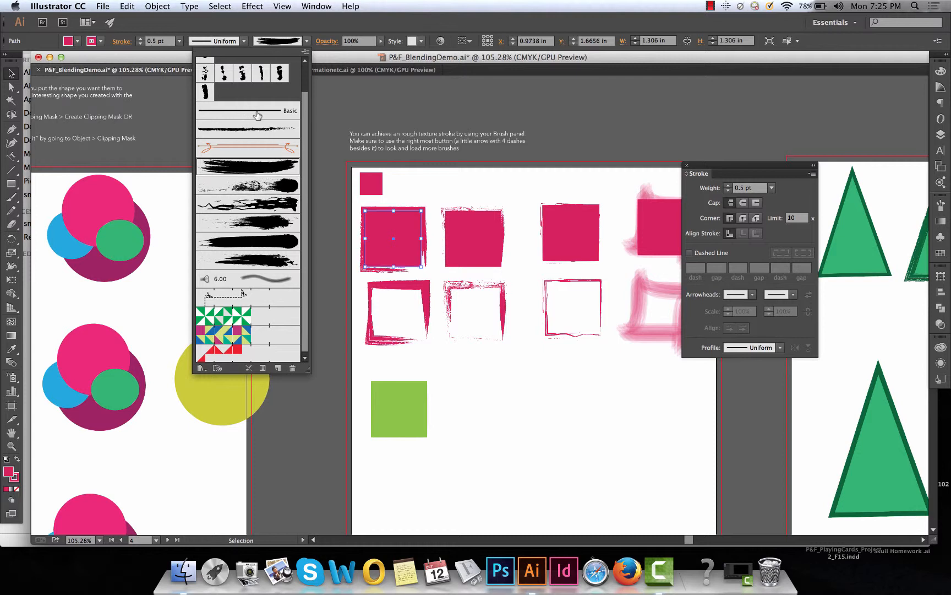
pyautogui.click(252, 134)
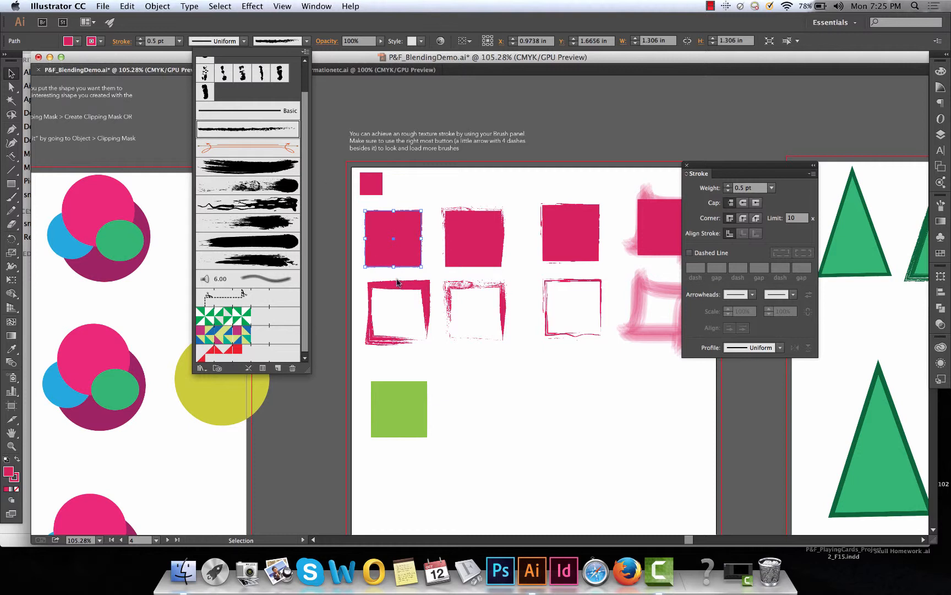
pyautogui.click(435, 256)
pyautogui.click(432, 228)
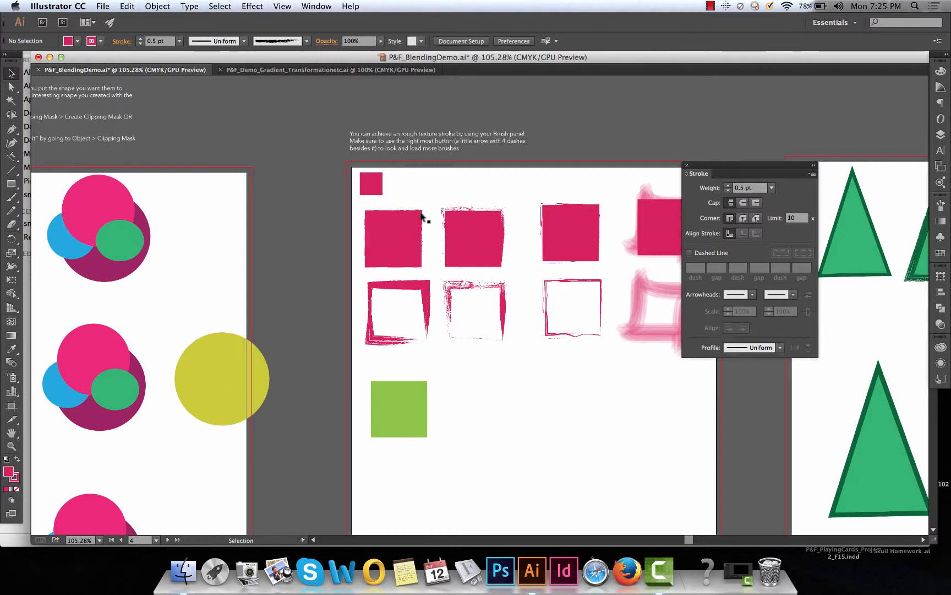
# Step: View the Pattern Brush Options of the green Geometric 2 brush, and close them without changes
pyautogui.click(307, 41)
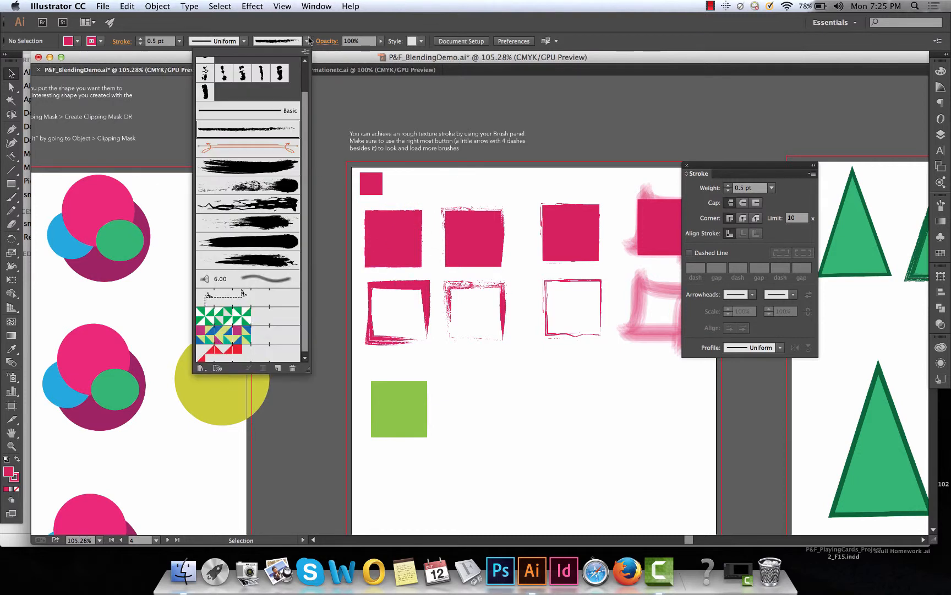
pyautogui.scroll(-1, 273, 308)
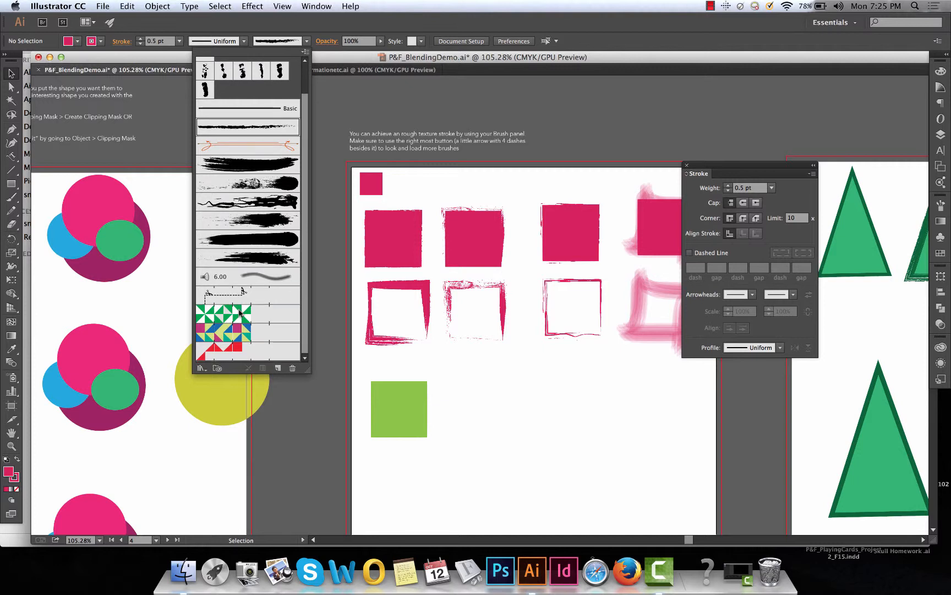
pyautogui.click(240, 313)
pyautogui.doubleClick(240, 313)
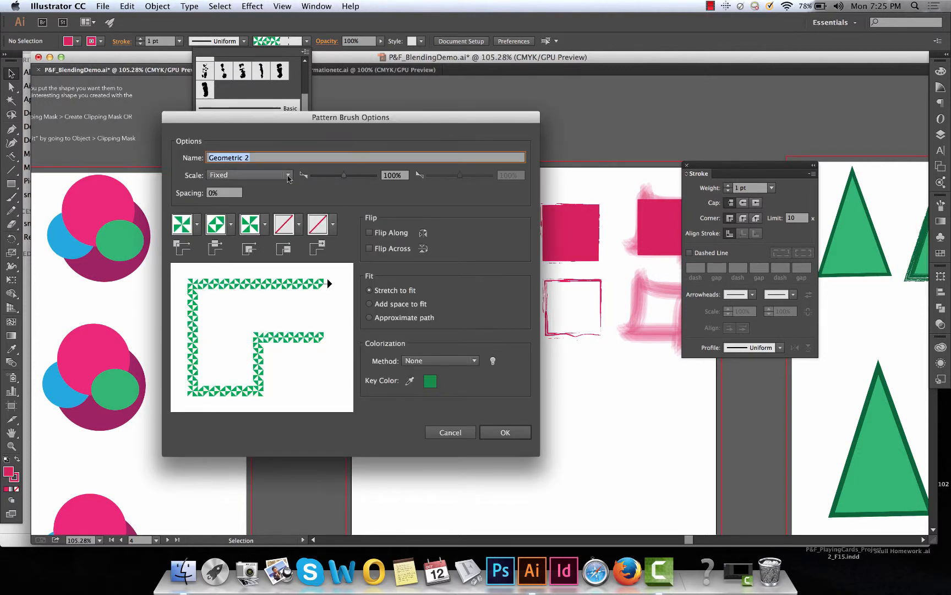
pyautogui.click(460, 433)
# Step: Apply the thick dry-bristle art brush to the outline of the first large pink square
pyautogui.click(394, 241)
pyautogui.click(306, 41)
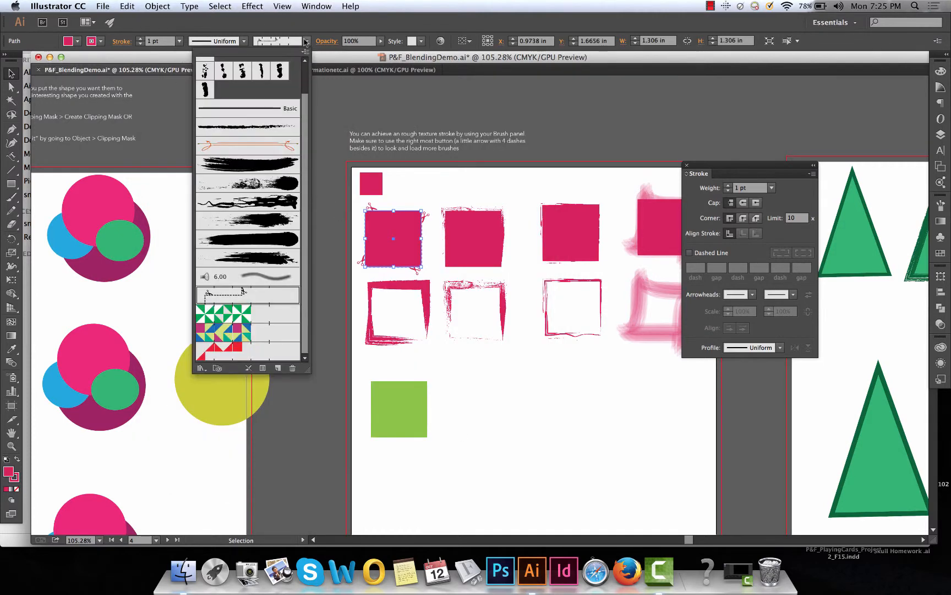
pyautogui.click(251, 166)
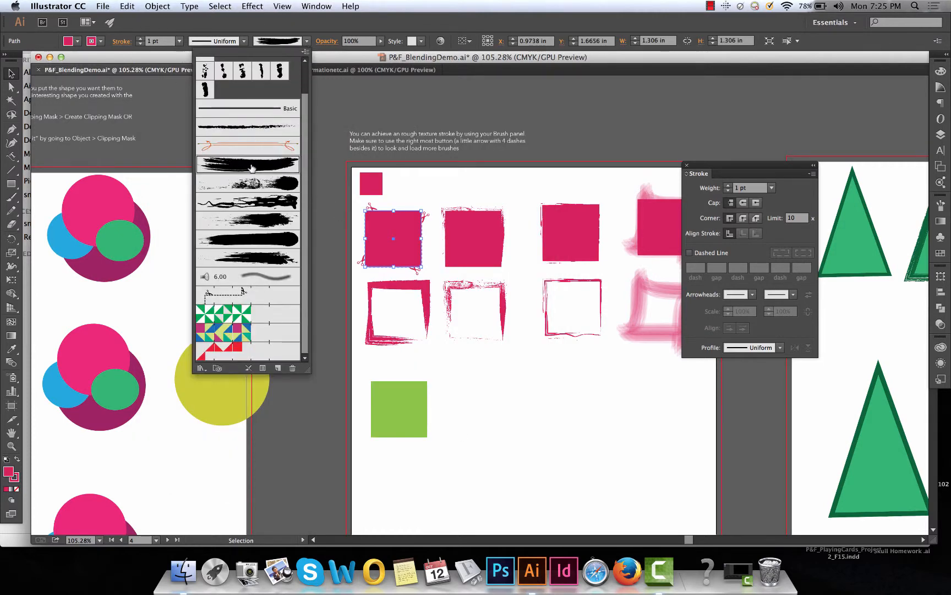
pyautogui.click(429, 189)
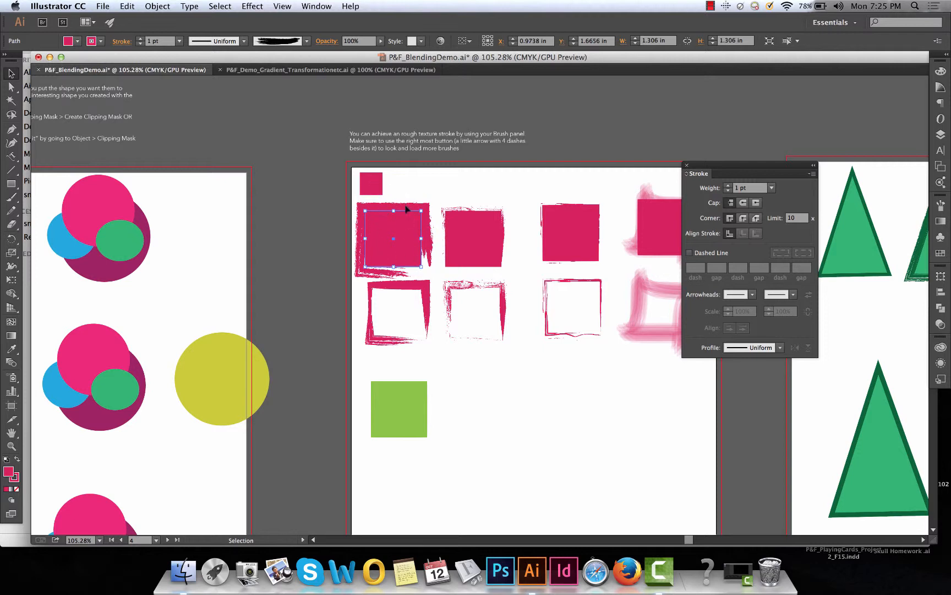
# Step: Set the first large pink square's stroke weight to 0.25 pt, give it the double-bulge width profile, and deselect it
pyautogui.click(179, 41)
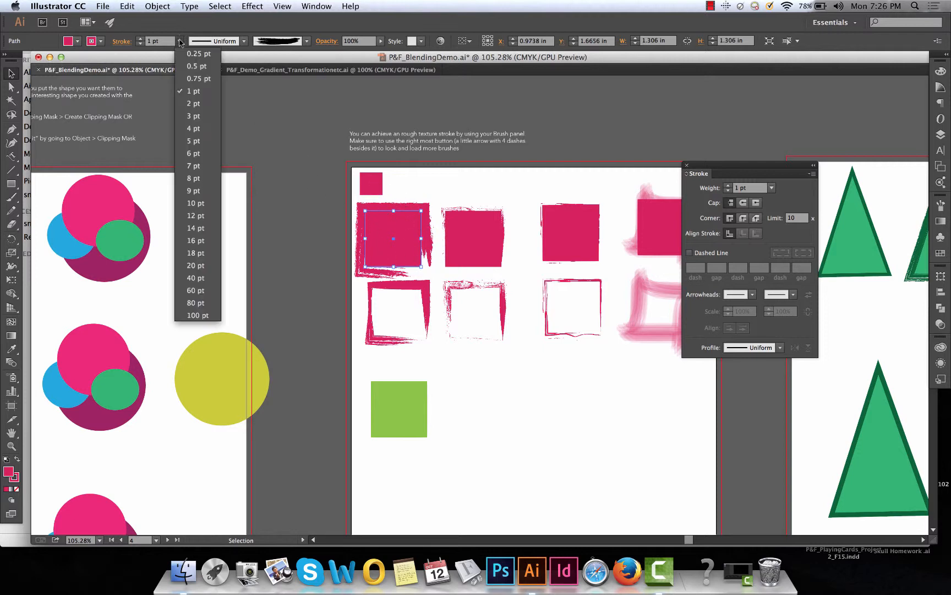
pyautogui.click(187, 58)
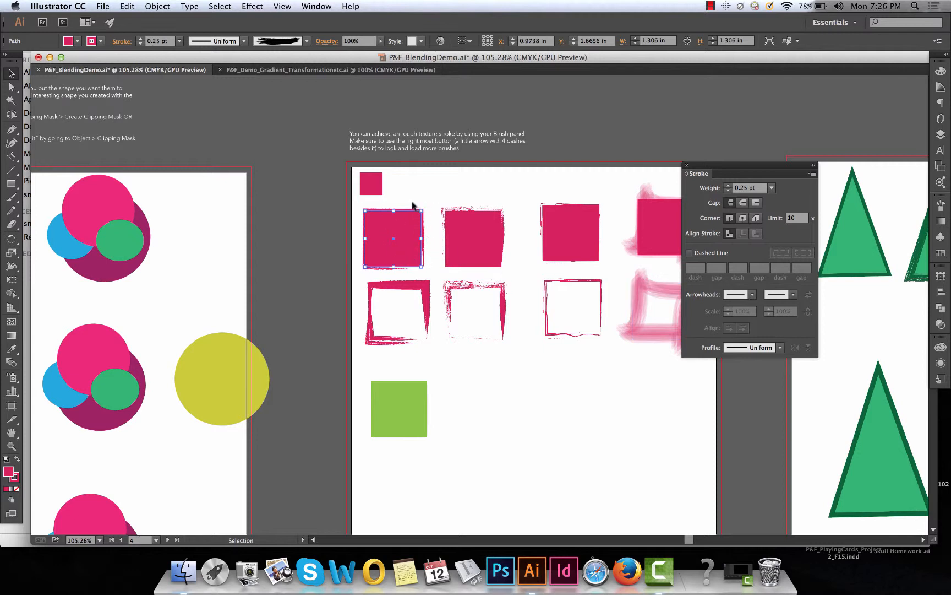
pyautogui.click(241, 43)
pyautogui.click(218, 96)
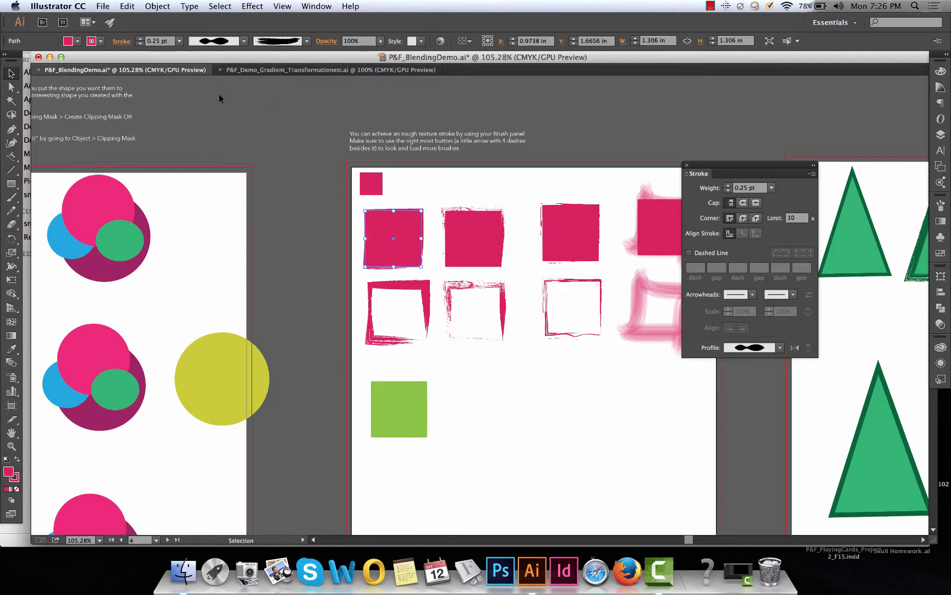
pyautogui.click(433, 193)
# Step: Try the triangular tapered width profile on the first large pink square's stroke
pyautogui.press('super+equal')
pyautogui.press('super+equal')
pyautogui.press('super+equal')
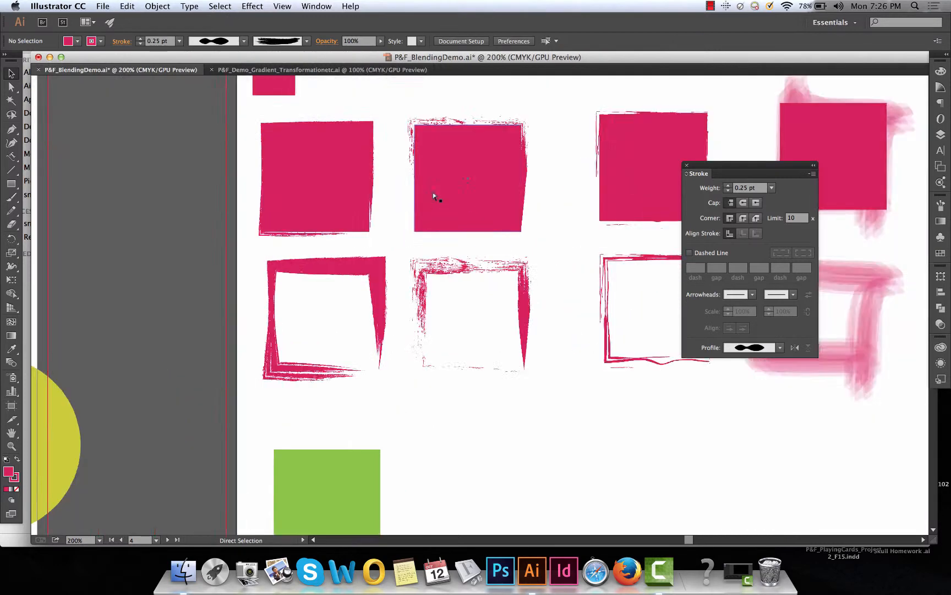
pyautogui.scroll(5, 432, 194)
pyautogui.hscroll(-2, 433, 194)
pyautogui.click(302, 201)
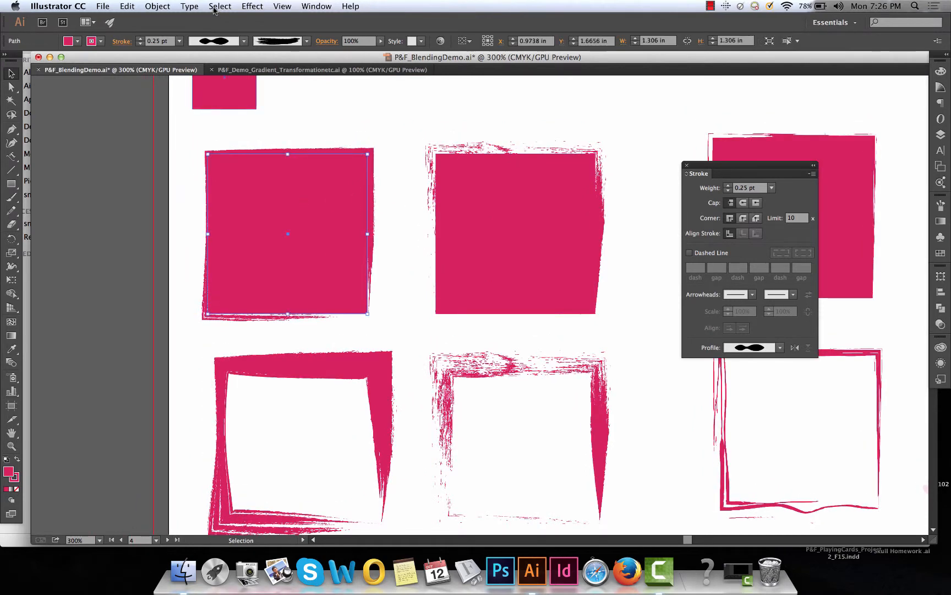
pyautogui.click(241, 43)
pyautogui.click(206, 128)
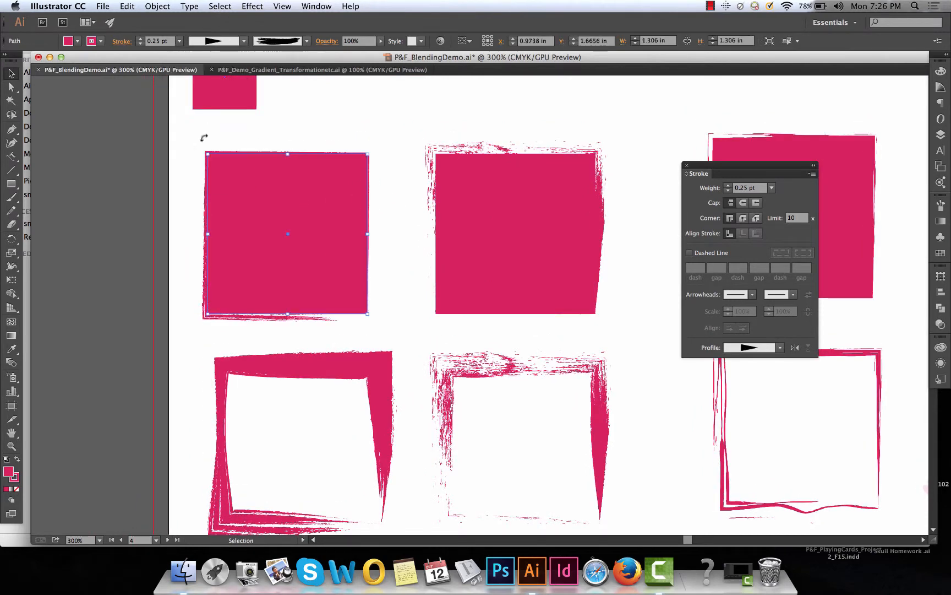
# Step: Give the first large pink square's stroke the half-dome width profile and deselect it
pyautogui.click(244, 41)
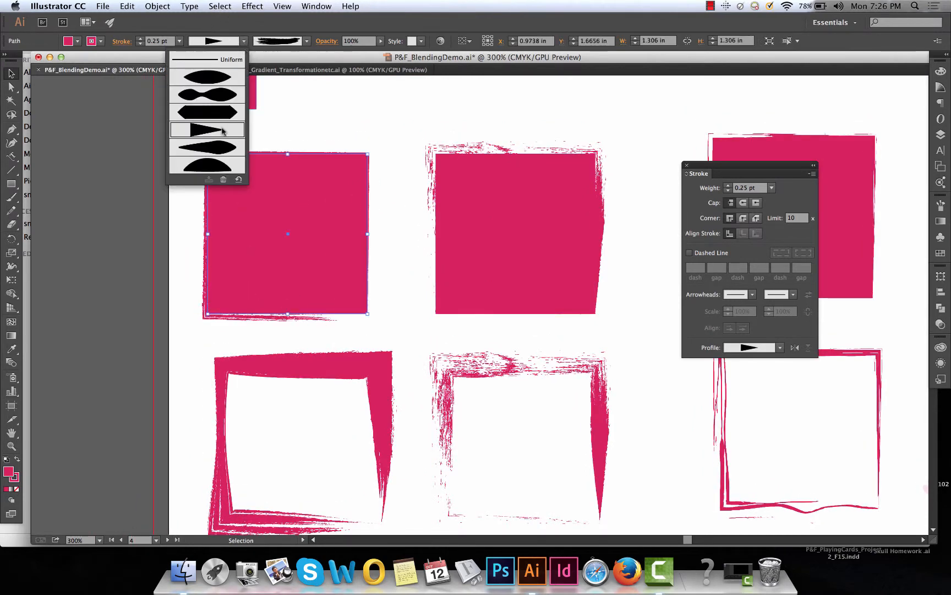
pyautogui.click(209, 165)
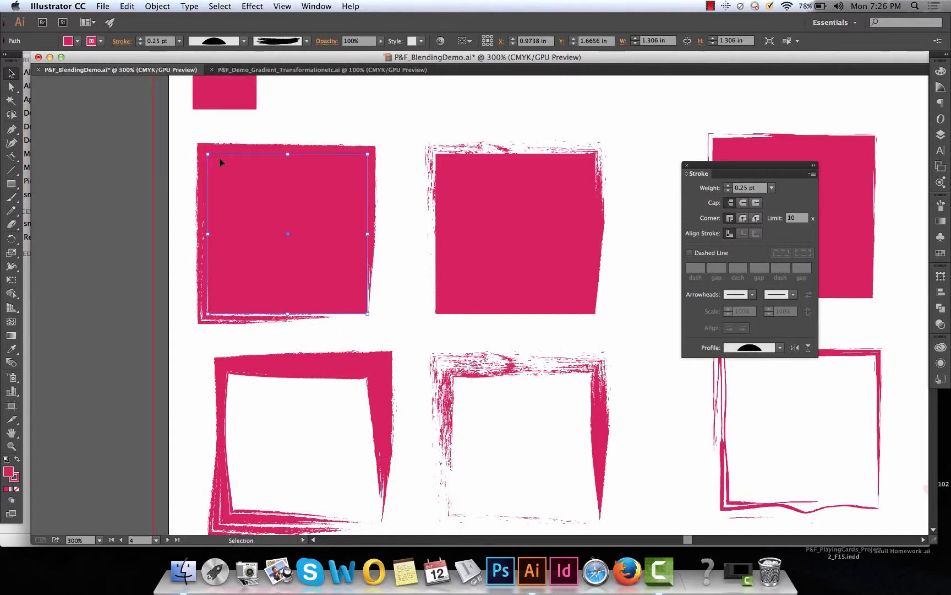
pyautogui.click(315, 133)
# Step: Expand the appearance of the first large pink square so its brushed stroke becomes editable outlines, and deselect it
pyautogui.press('super+minus')
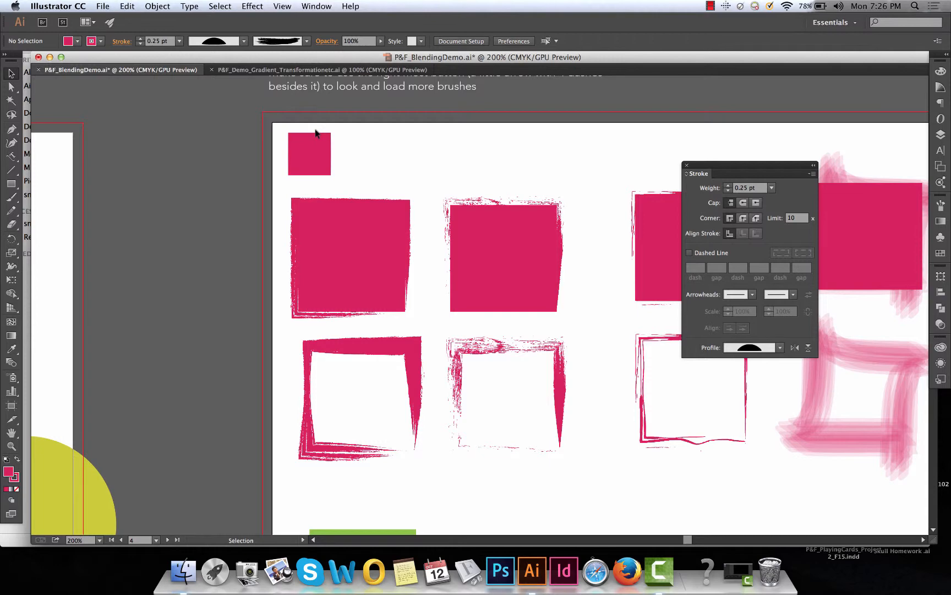
pyautogui.press('super+minus')
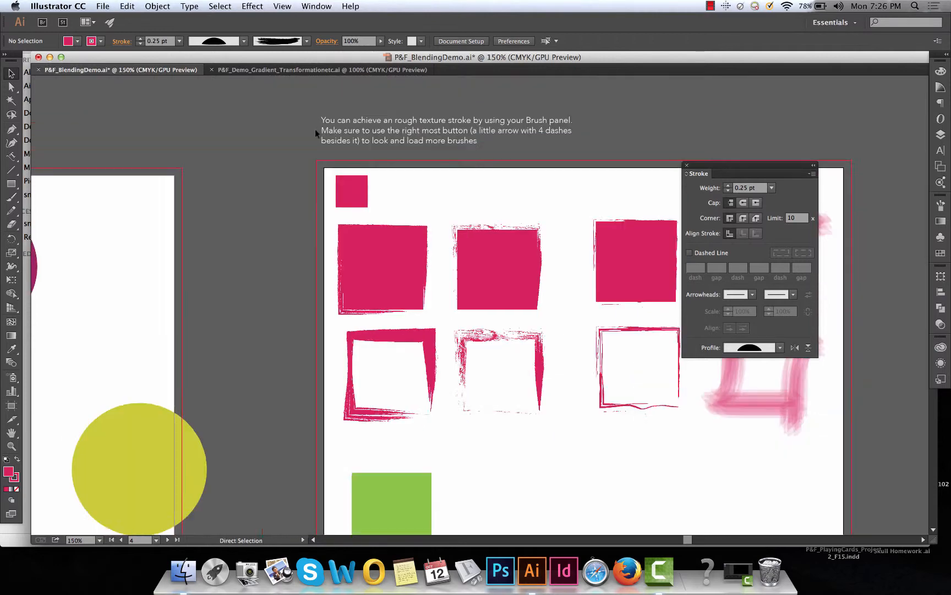
pyautogui.click(350, 291)
pyautogui.click(156, 5)
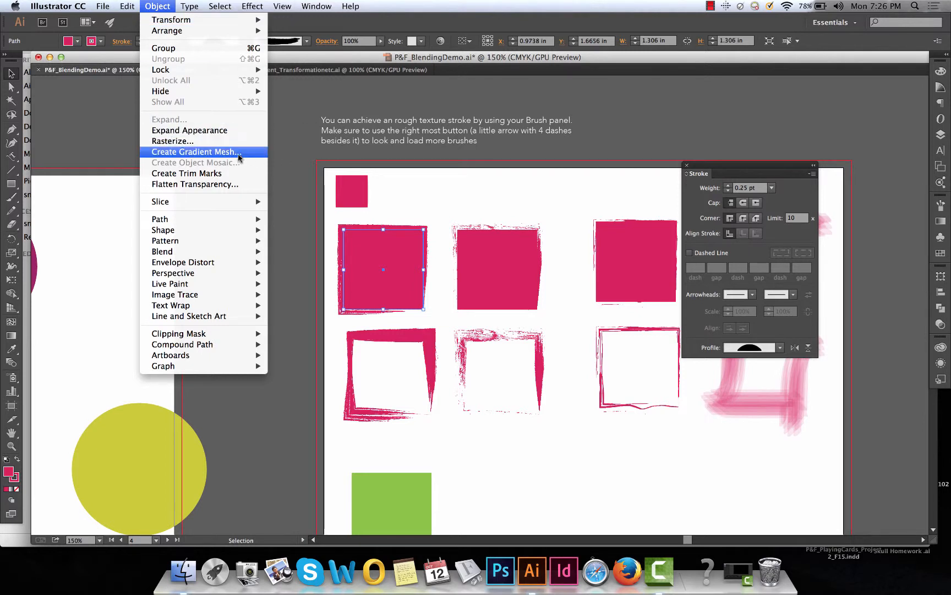
pyautogui.click(230, 130)
pyautogui.click(448, 204)
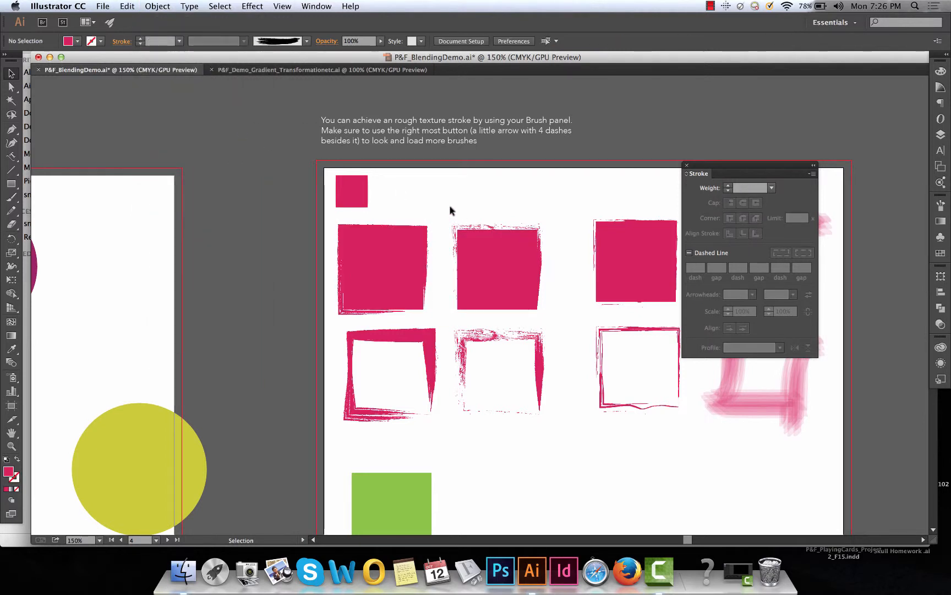
# Step: Erase part of the rough left edge of the expanded first large pink square with the Eraser tool
pyautogui.press('super+equal')
pyautogui.press('super+equal')
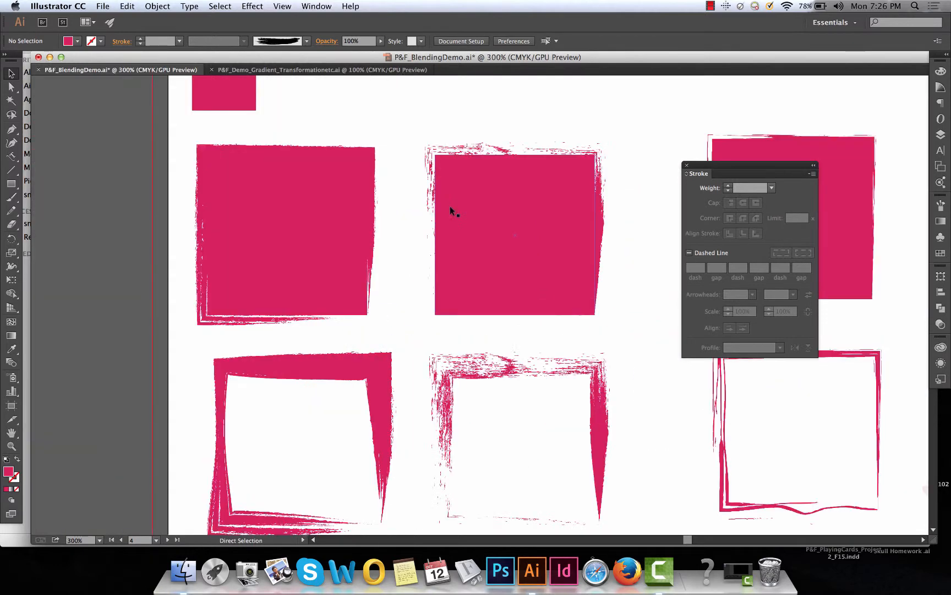
pyautogui.click(210, 321)
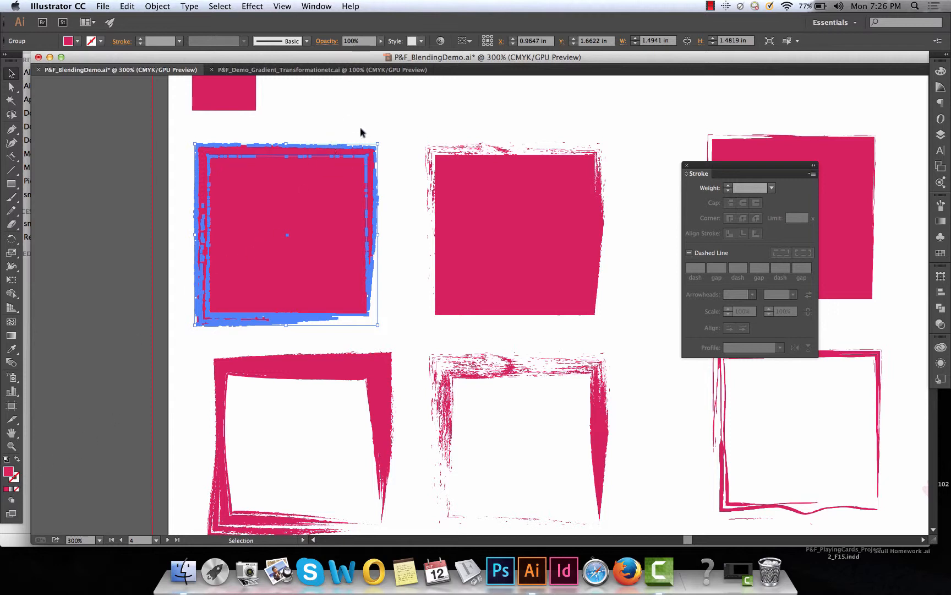
pyautogui.press('super+plus')
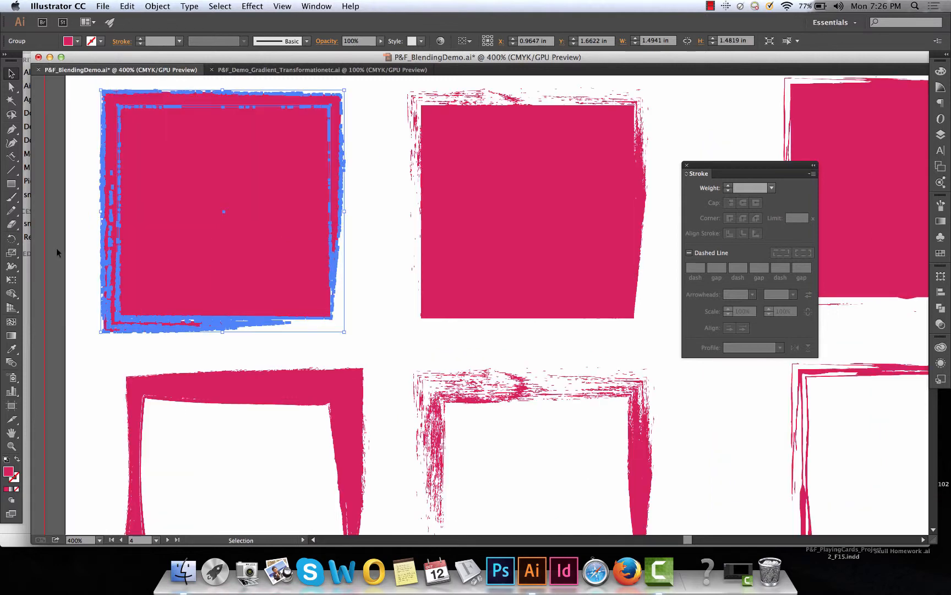
pyautogui.hscroll(-5, 176, 316)
pyautogui.scroll(1, 176, 316)
pyautogui.click(11, 224)
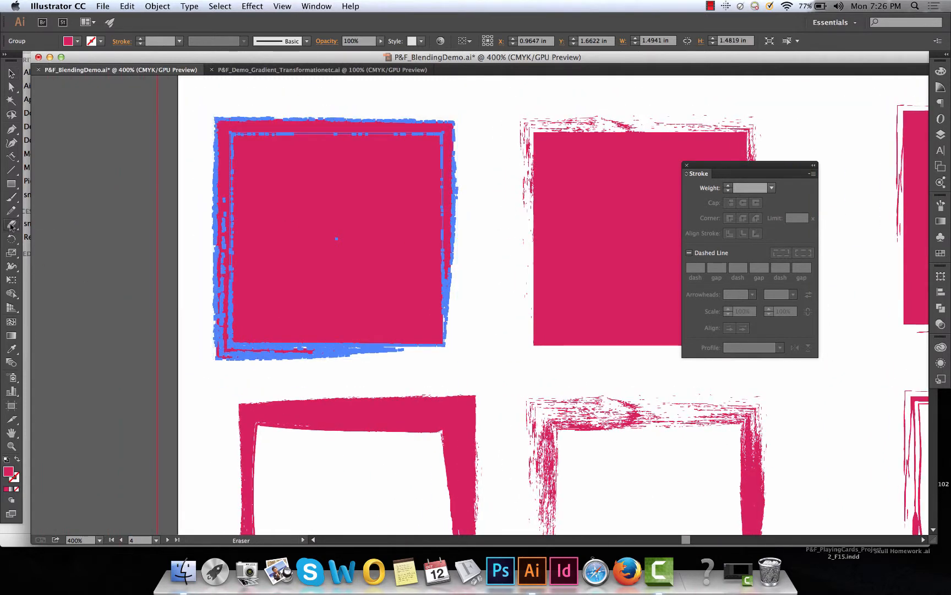
pyautogui.moveTo(203, 151)
pyautogui.mouseDown()
pyautogui.moveTo(195, 364)
pyautogui.moveTo(221, 368)
pyautogui.moveTo(198, 342)
pyautogui.moveTo(201, 245)
pyautogui.moveTo(202, 254)
pyautogui.mouseUp()
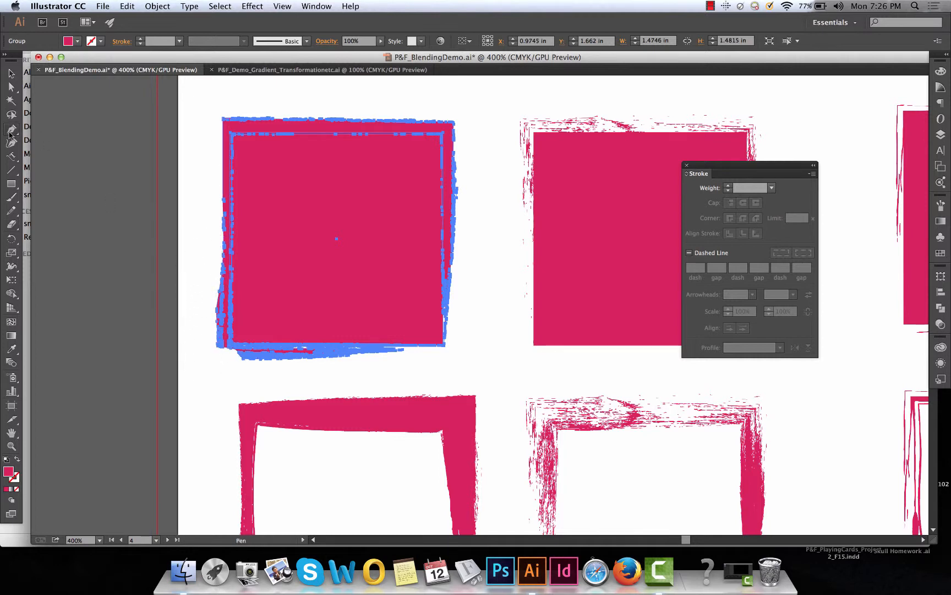
# Step: Try the Delete Anchor Point tool on the expanded square's rough top edge, and return to the Selection tool
pyautogui.moveTo(11, 130); pyautogui.dragTo(61, 160)
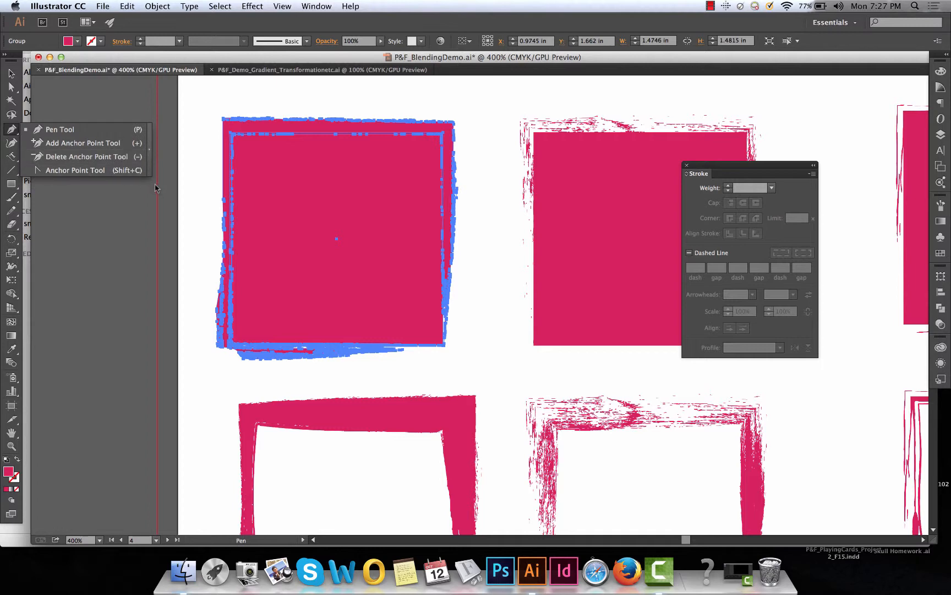
pyautogui.click(240, 122)
pyautogui.press('v')
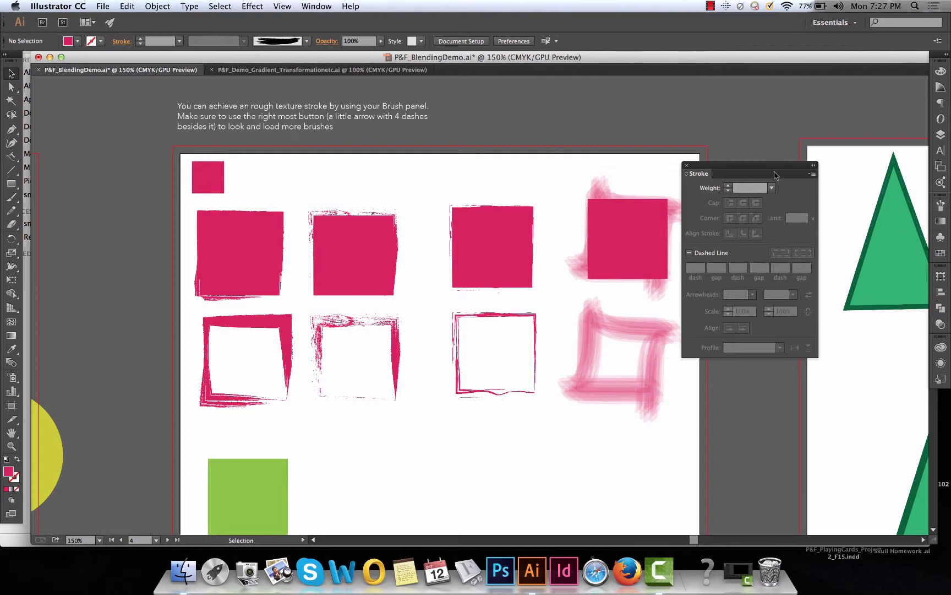
# Step: Dock the Stroke panel, show the Brushes panel, and check the list of available stroke brushes
pyautogui.moveTo(772, 170)
pyautogui.mouseDown()
pyautogui.moveTo(942, 274)
pyautogui.moveTo(943, 265)
pyautogui.mouseUp()
pyautogui.click(941, 204)
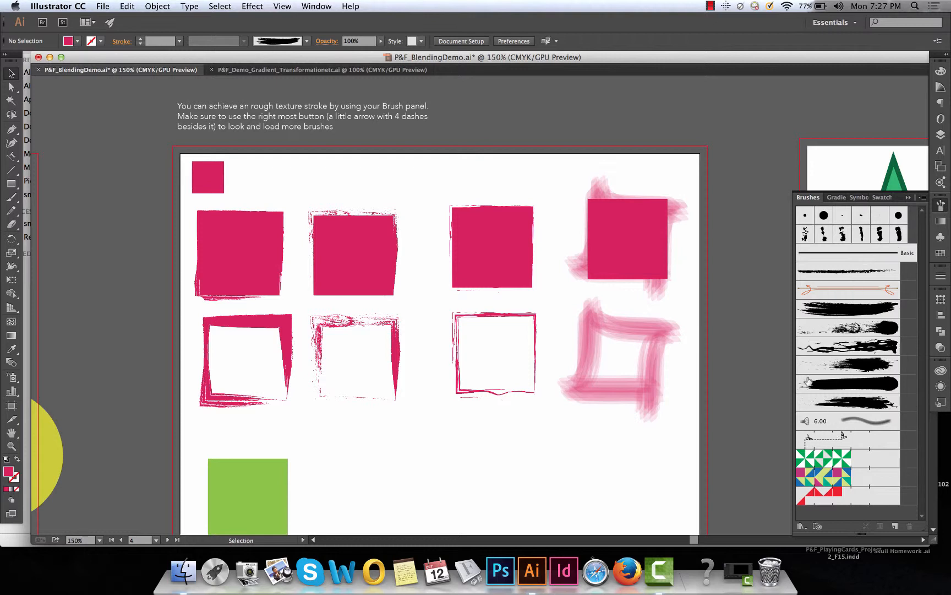
pyautogui.click(300, 42)
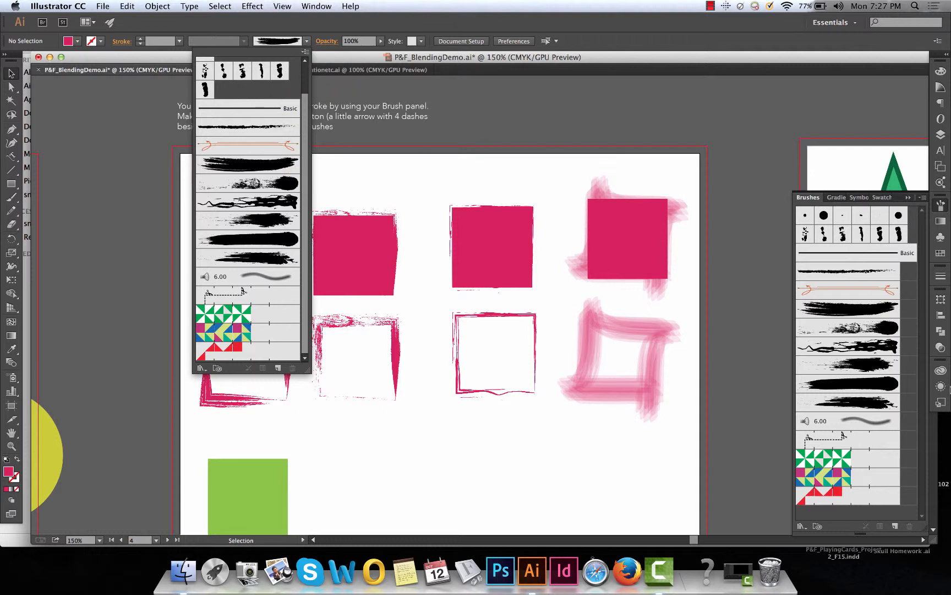
pyautogui.click(914, 390)
# Step: Open the decorative Elegant Curl & Floral Brush Set library, enlarge its panel, and place it clear of the third pink square
pyautogui.click(924, 198)
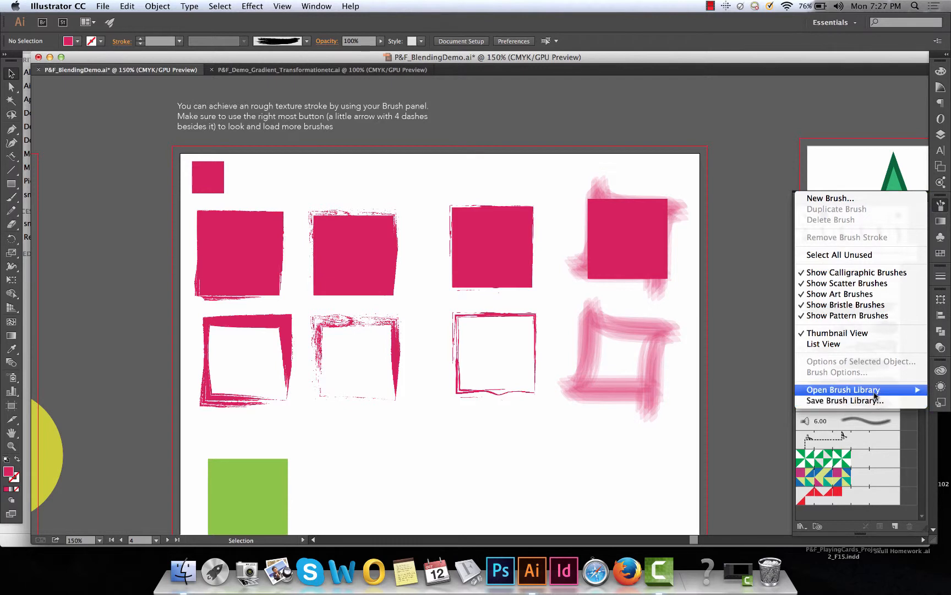
pyautogui.moveTo(875, 394)
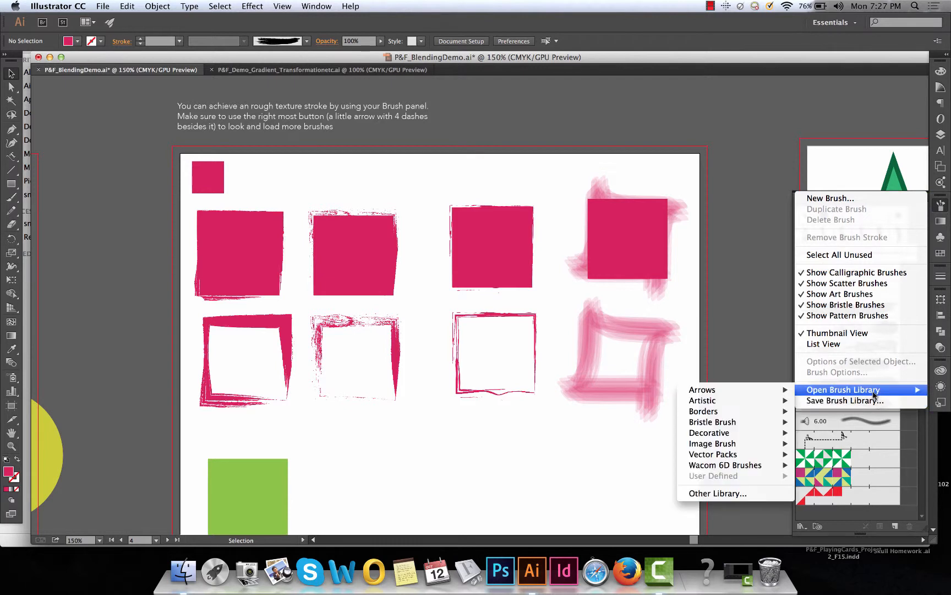
pyautogui.click(888, 441)
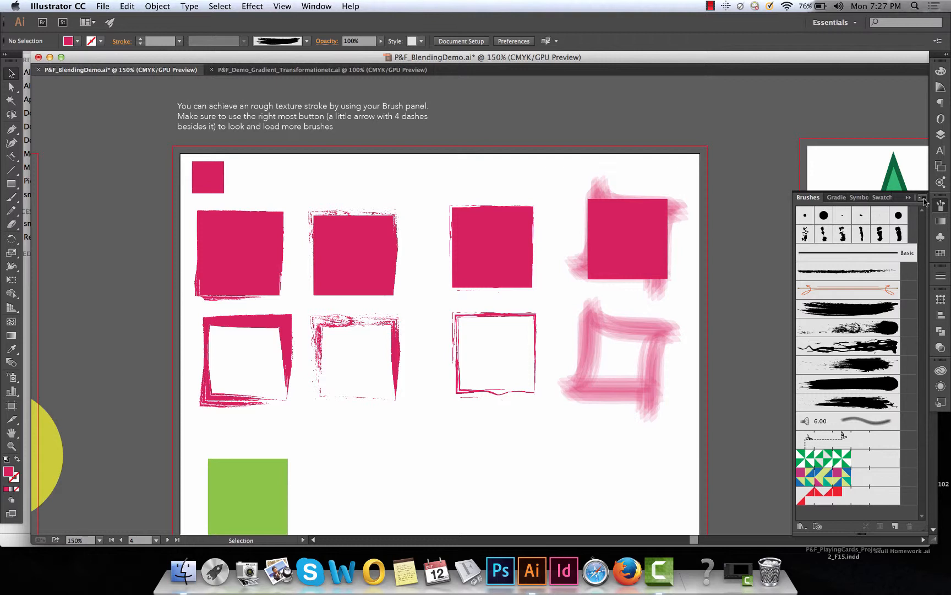
pyautogui.click(922, 198)
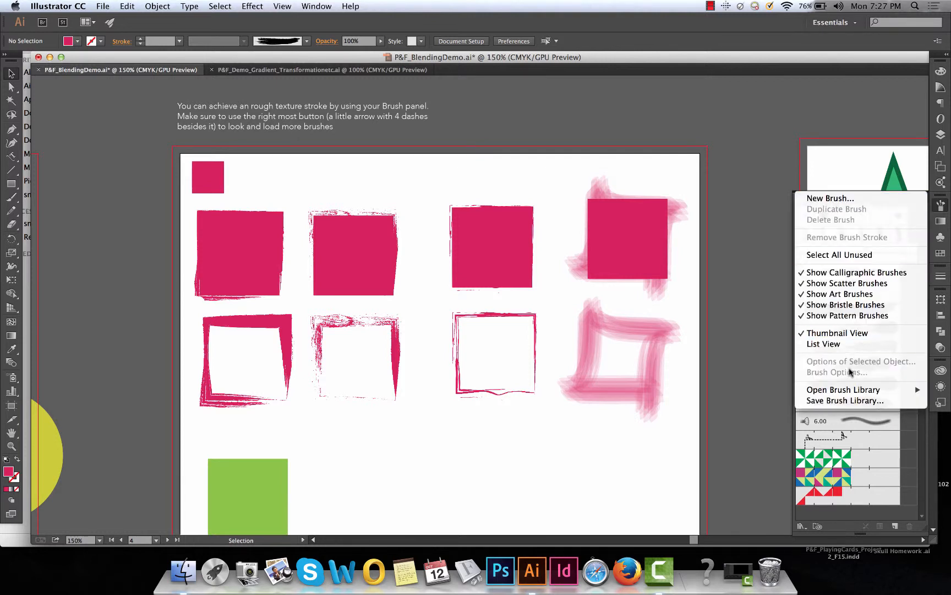
pyautogui.moveTo(849, 388)
pyautogui.moveTo(765, 400)
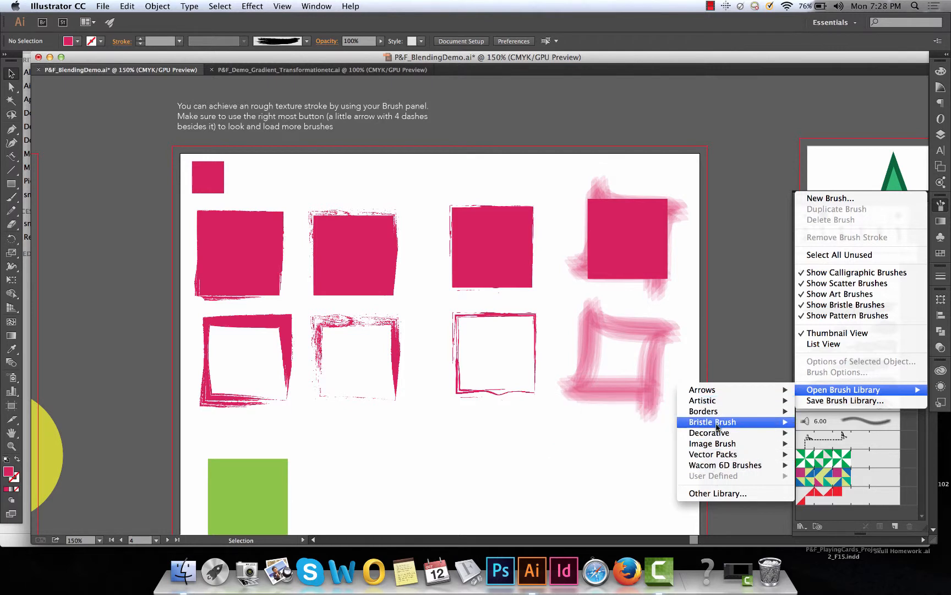
pyautogui.moveTo(717, 427)
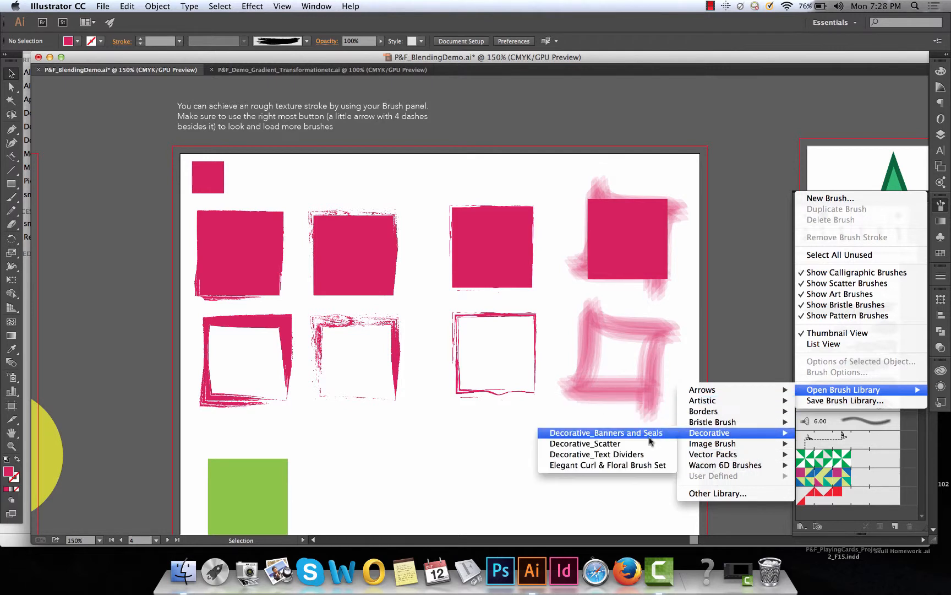
pyautogui.click(573, 466)
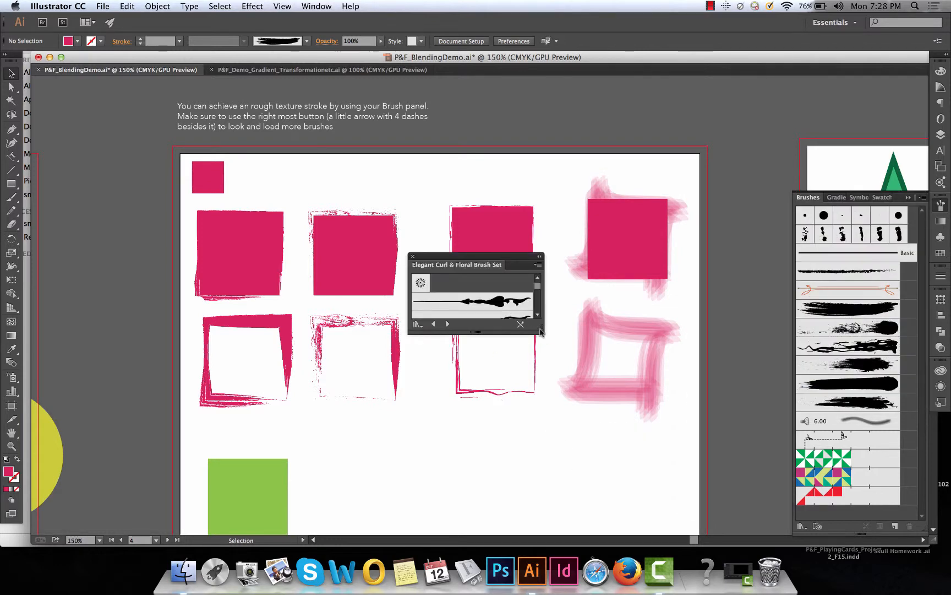
pyautogui.moveTo(546, 371); pyautogui.dragTo(560, 496)
pyautogui.moveTo(477, 256); pyautogui.dragTo(748, 274)
# Step: Apply the Floral Stem 4 brush to the third large pink square, with the double-bulge width profile and a 0.75 pt stroke
pyautogui.click(460, 242)
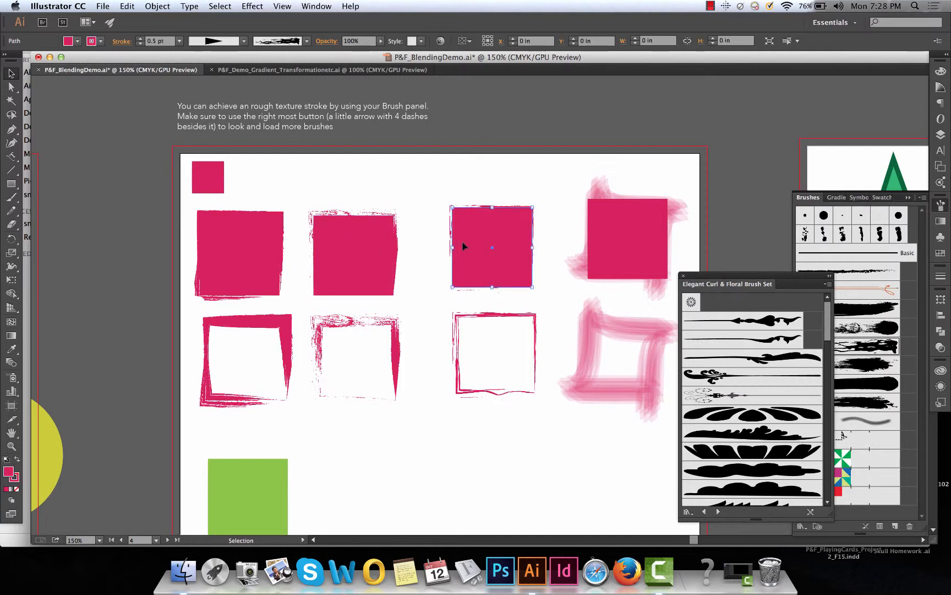
pyautogui.click(766, 359)
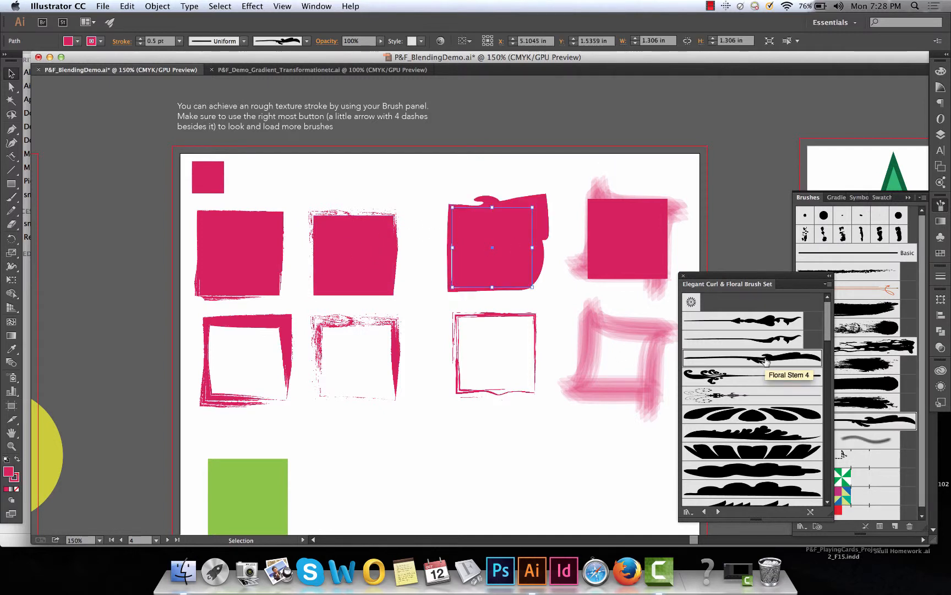
pyautogui.click(244, 41)
pyautogui.click(224, 97)
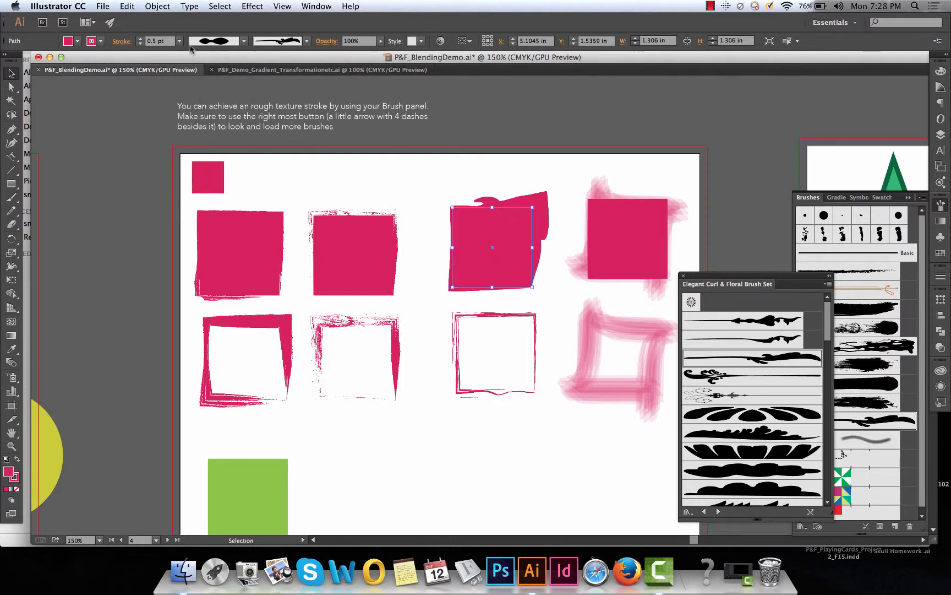
pyautogui.click(179, 41)
pyautogui.click(193, 80)
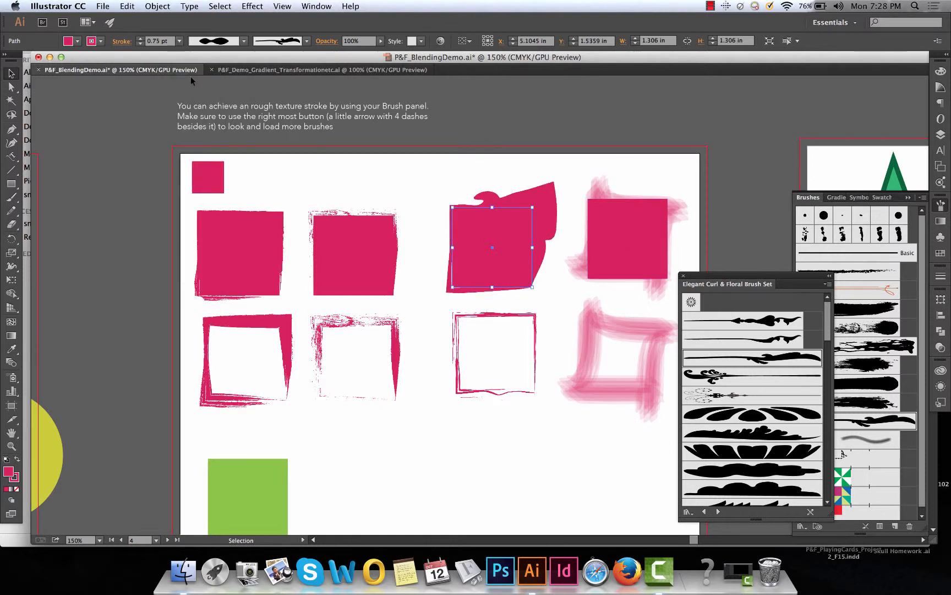
# Step: Try the leafy floral brush, Floral Leaves 2 and Cloudy Full on the third large pink square's outline
pyautogui.click(721, 433)
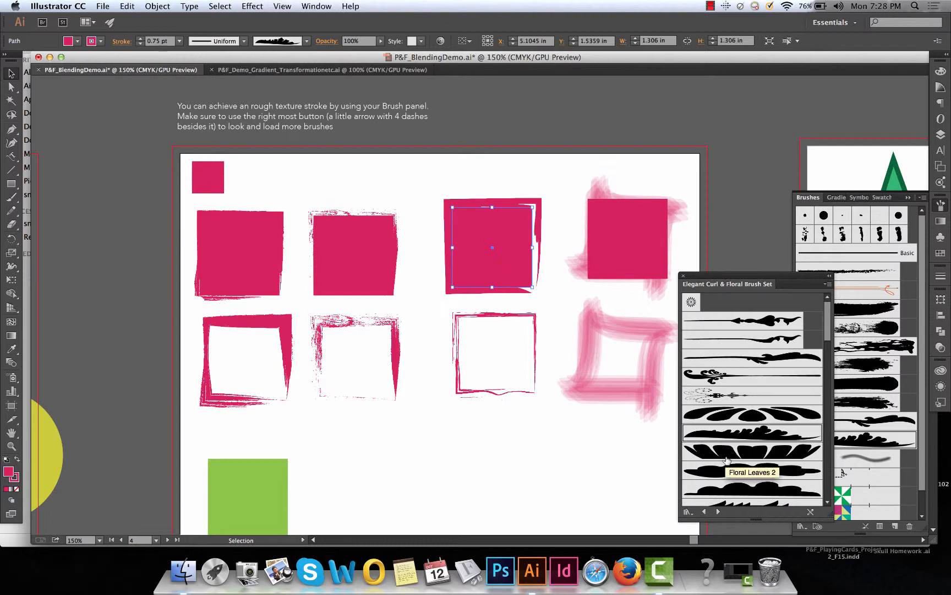
pyautogui.click(726, 452)
pyautogui.click(725, 474)
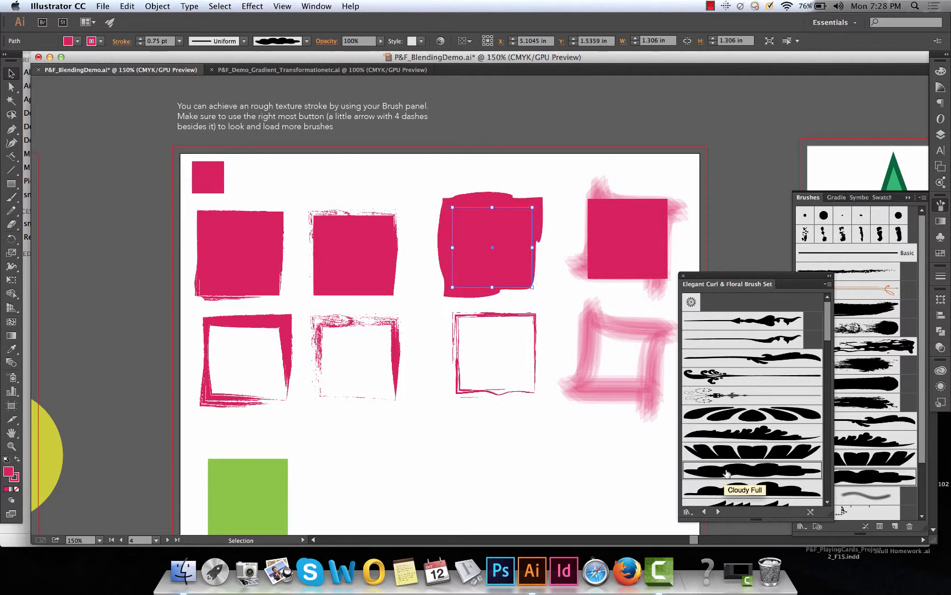
# Step: Uncover the document's brush list and reapply the Floral Stem 4 brush to the third large pink square
pyautogui.moveTo(782, 277); pyautogui.dragTo(614, 286)
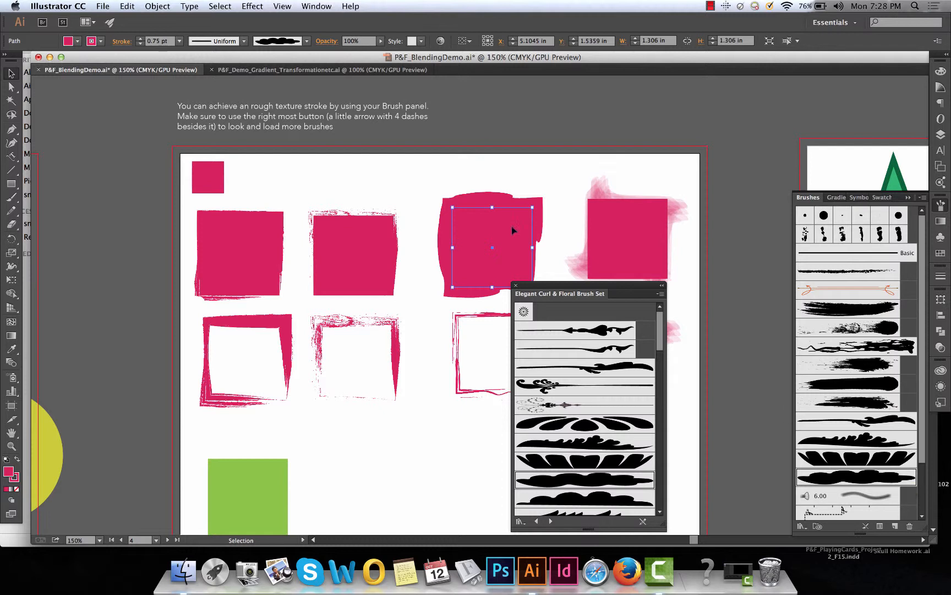
pyautogui.click(306, 41)
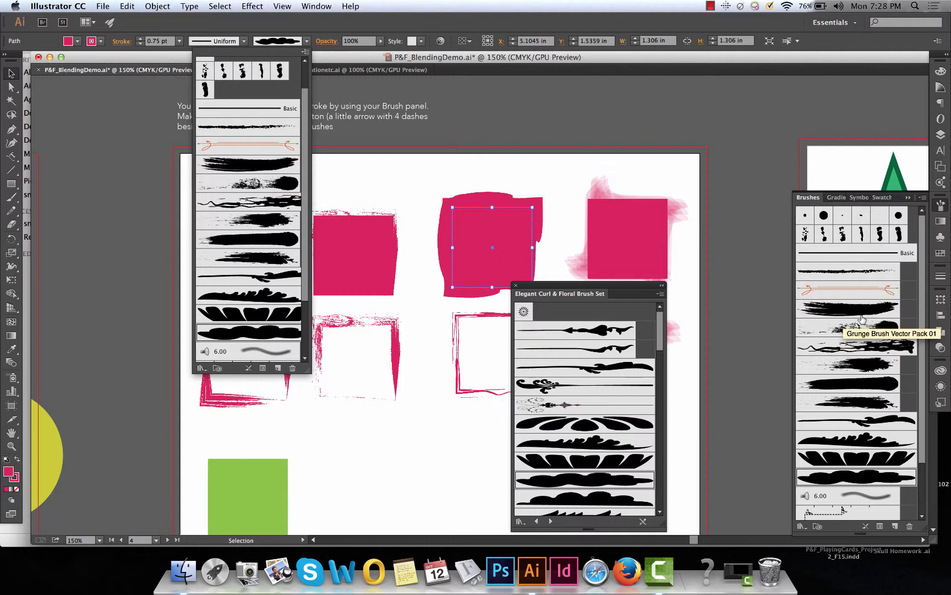
pyautogui.click(860, 422)
pyautogui.click(900, 423)
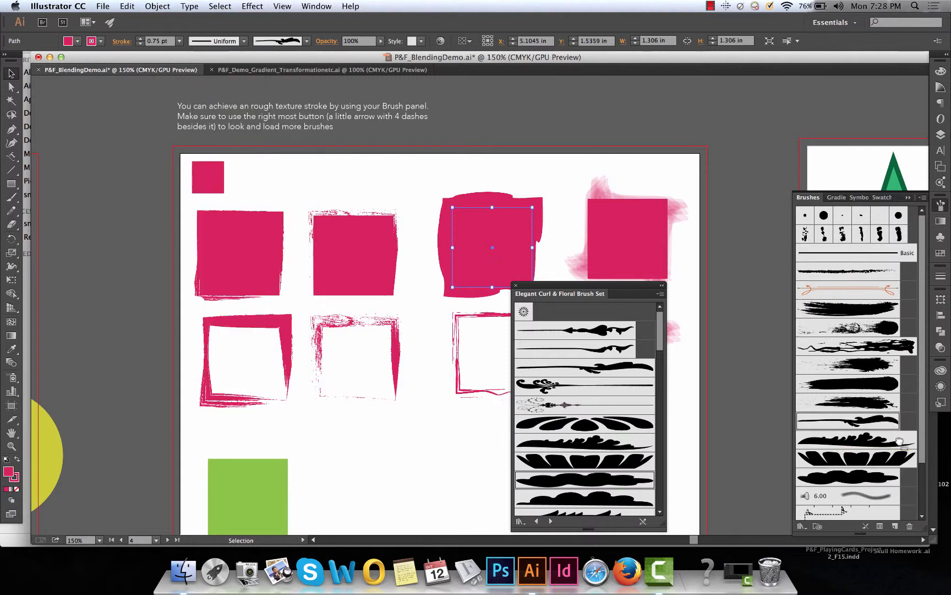
pyautogui.click(881, 422)
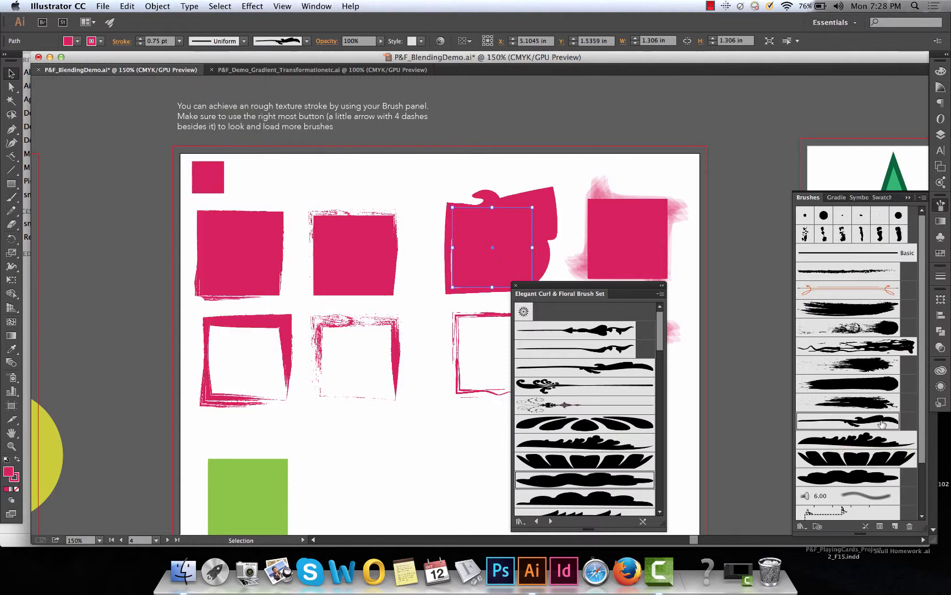
# Step: Delete the Floral Stem 4 brush from the document's brush list and remove the strokes that use it
pyautogui.click(907, 526)
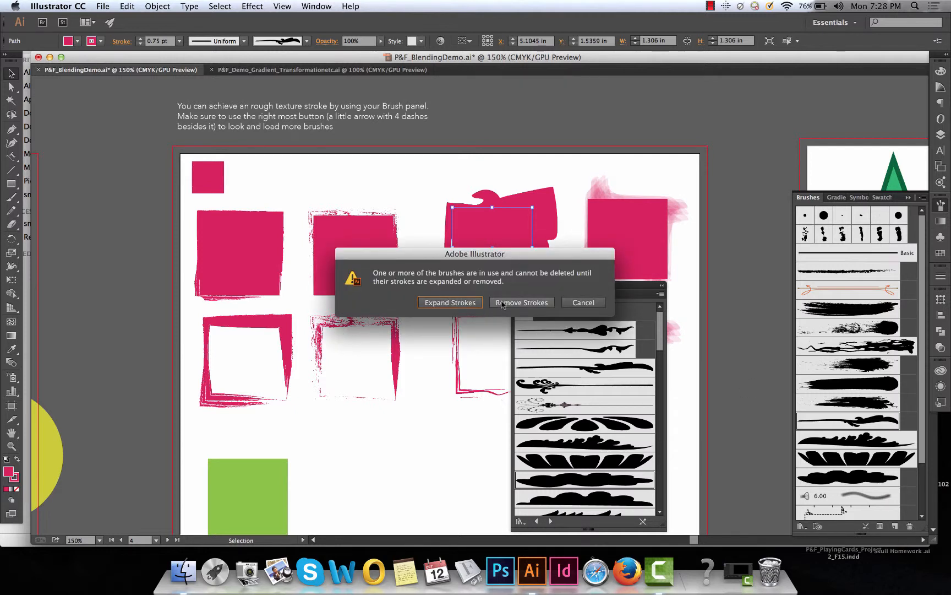
pyautogui.click(502, 303)
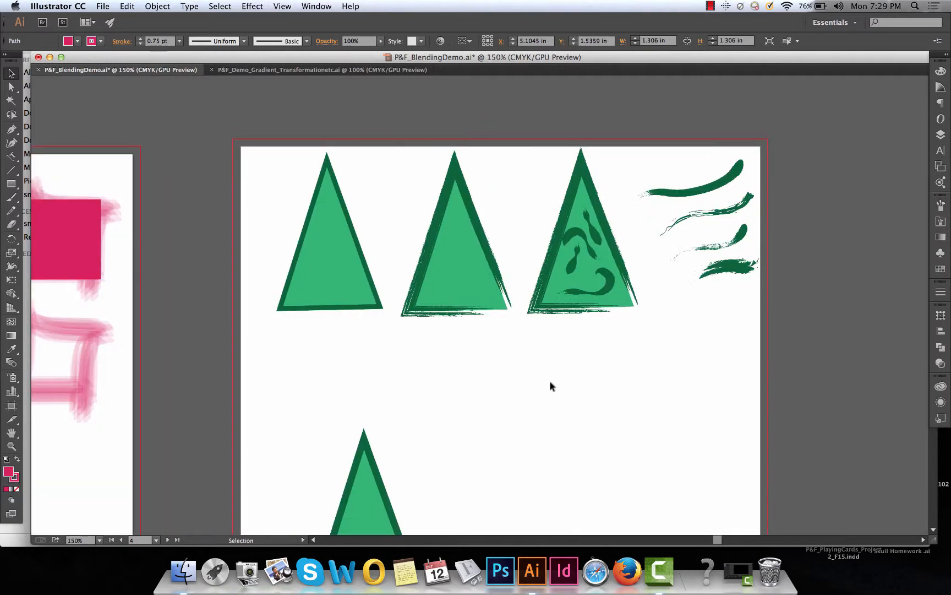
# Step: Move the large green triangle on the next artboard right, to X about 2.97 in
pyautogui.scroll(-5, 472, 378)
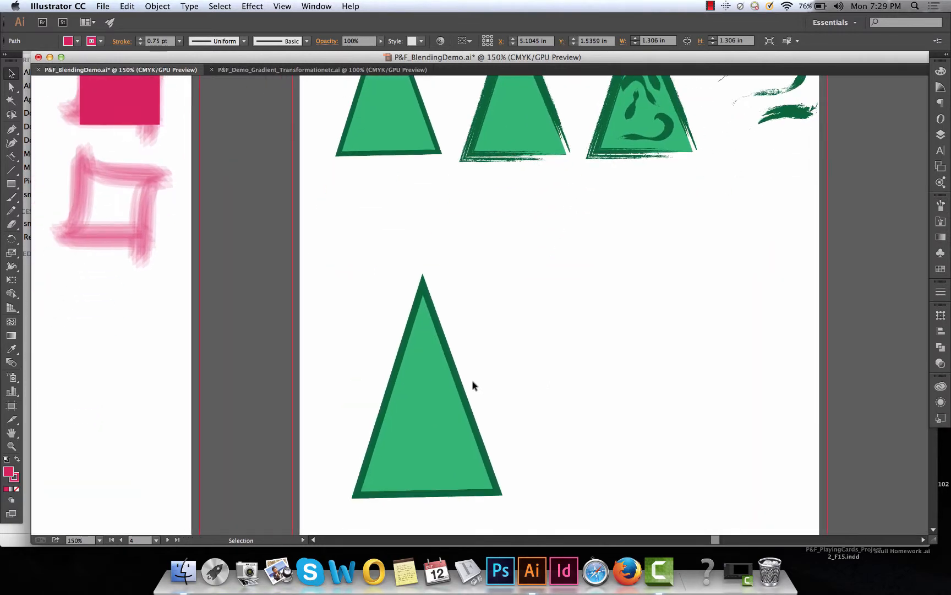
pyautogui.scroll(-2, 473, 381)
pyautogui.moveTo(427, 406); pyautogui.dragTo(482, 410)
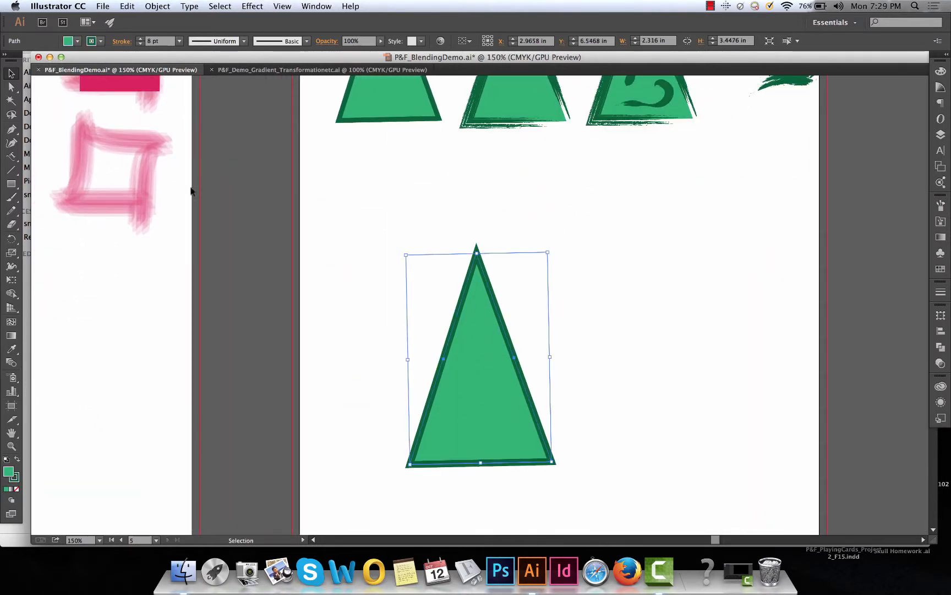
# Step: Draw a trial star beside the large triangle, vary its points, settle on a three-pointed triangle about 2.55 by 2.69 in, and delete it
pyautogui.click(11, 183)
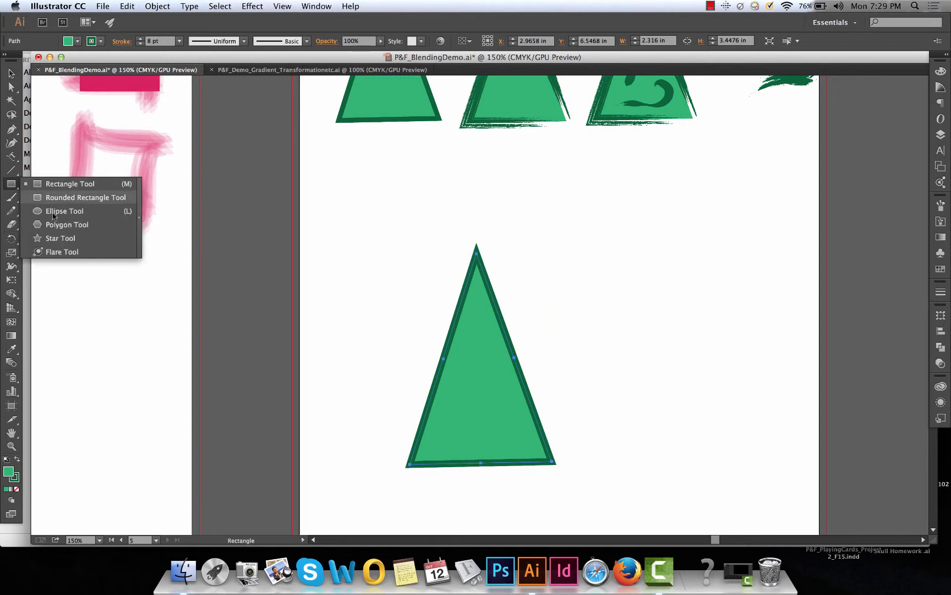
pyautogui.click(57, 240)
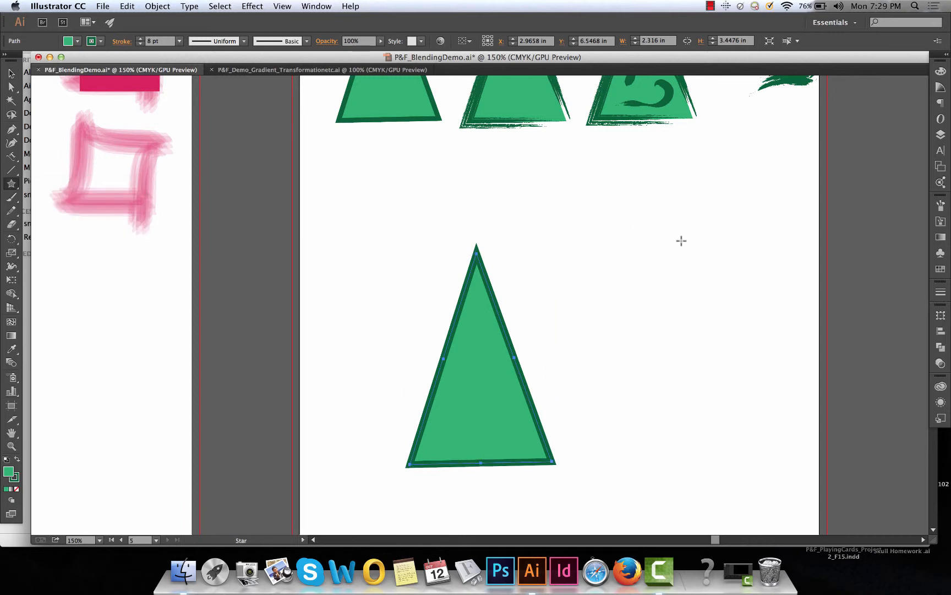
pyautogui.moveTo(681, 240); pyautogui.dragTo(738, 313)
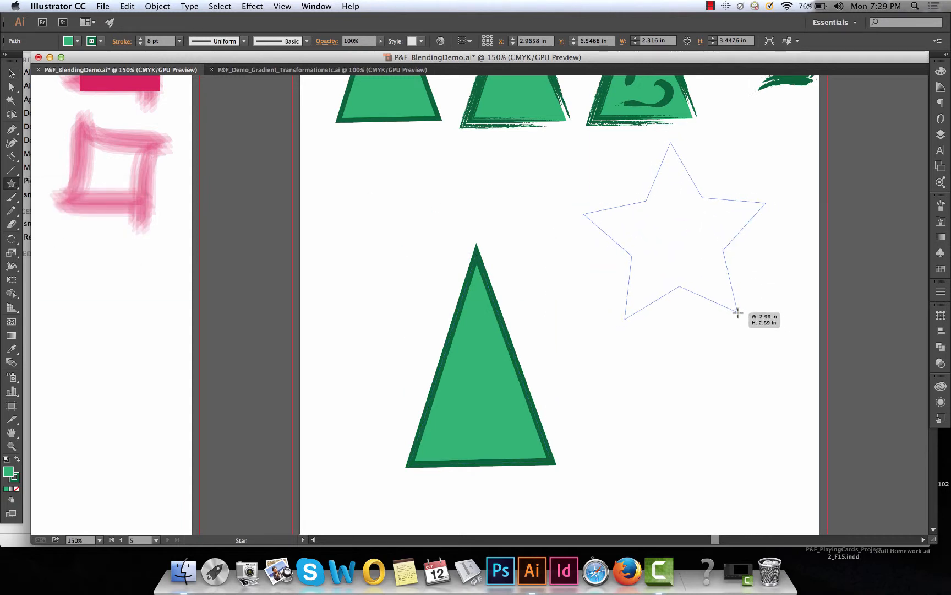
pyautogui.press('Down')
pyautogui.press('Down')
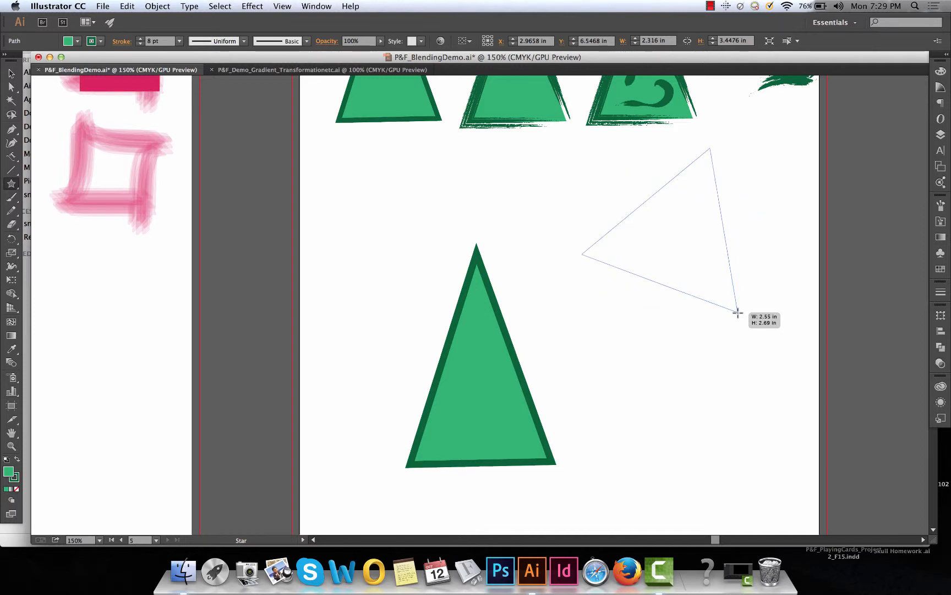
pyautogui.press('Up')
pyautogui.press('Up')
pyautogui.press('Up')
pyautogui.press('Up')
pyautogui.press('Up')
pyautogui.press('Up')
pyautogui.press('Up')
pyautogui.press('Up')
pyautogui.press('Up')
pyautogui.press('Up')
pyautogui.press('Up')
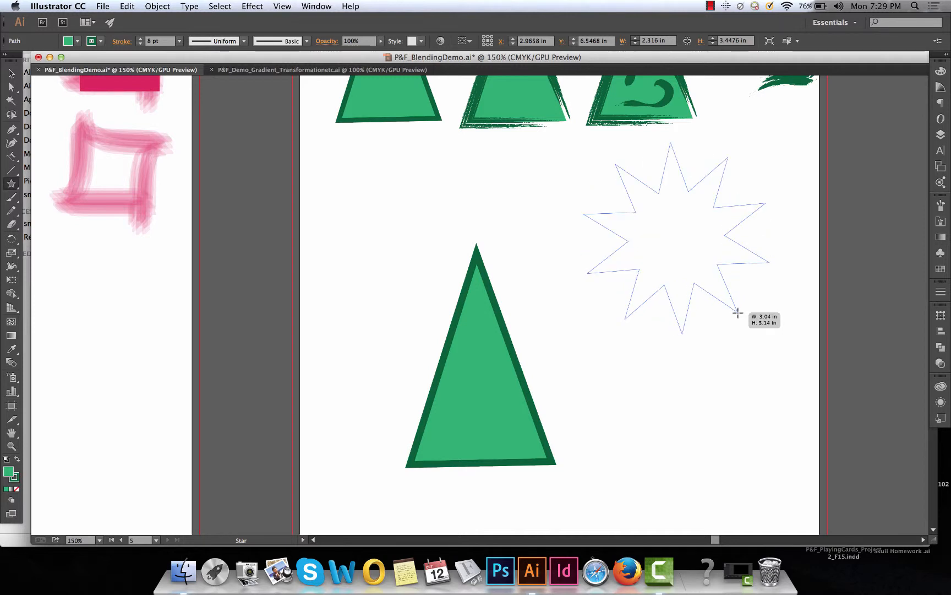
pyautogui.press('Down')
pyautogui.press('Down')
pyautogui.press('Down')
pyautogui.press('Down')
pyautogui.press('Down')
pyautogui.press('Down')
pyautogui.press('Down')
pyautogui.press('Down')
pyautogui.press('Down')
pyautogui.press('Down')
pyautogui.press('Down')
pyautogui.moveTo(738, 313); pyautogui.dragTo(738, 314)
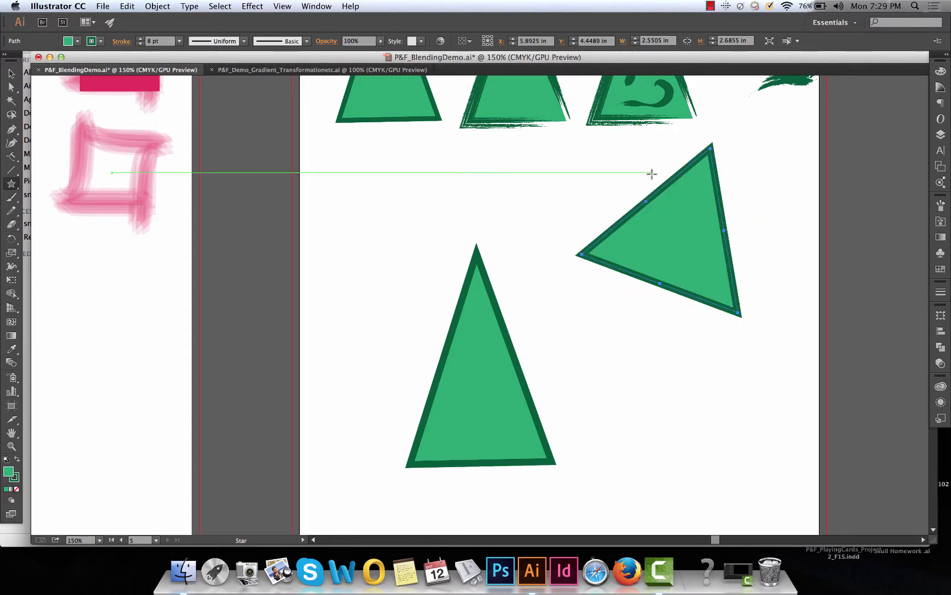
pyautogui.press('Delete')
# Step: Move the large green triangle up under the row of small triangles, to Y about 5.14 in
pyautogui.press('v')
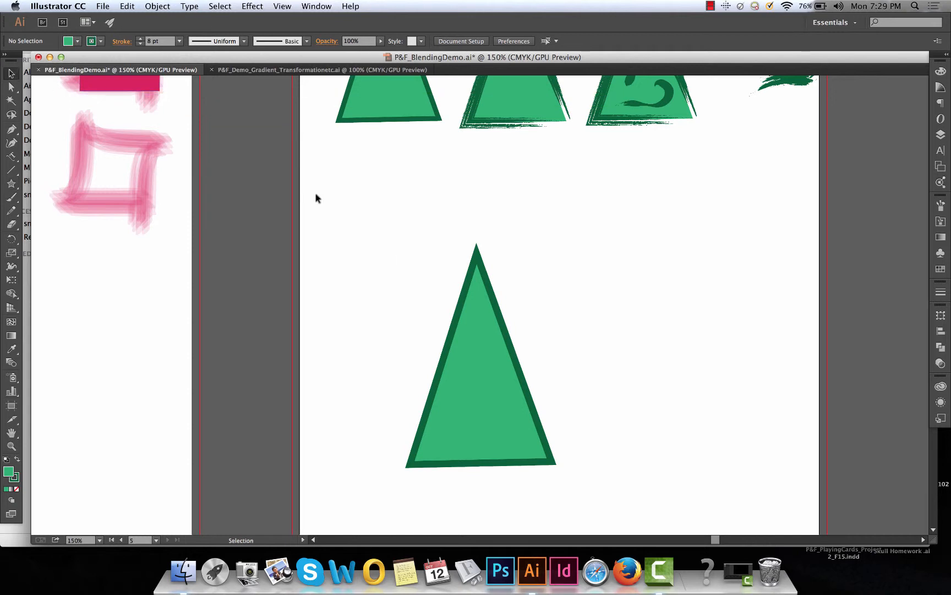
pyautogui.scroll(5, 416, 311)
pyautogui.moveTo(436, 440); pyautogui.dragTo(438, 355)
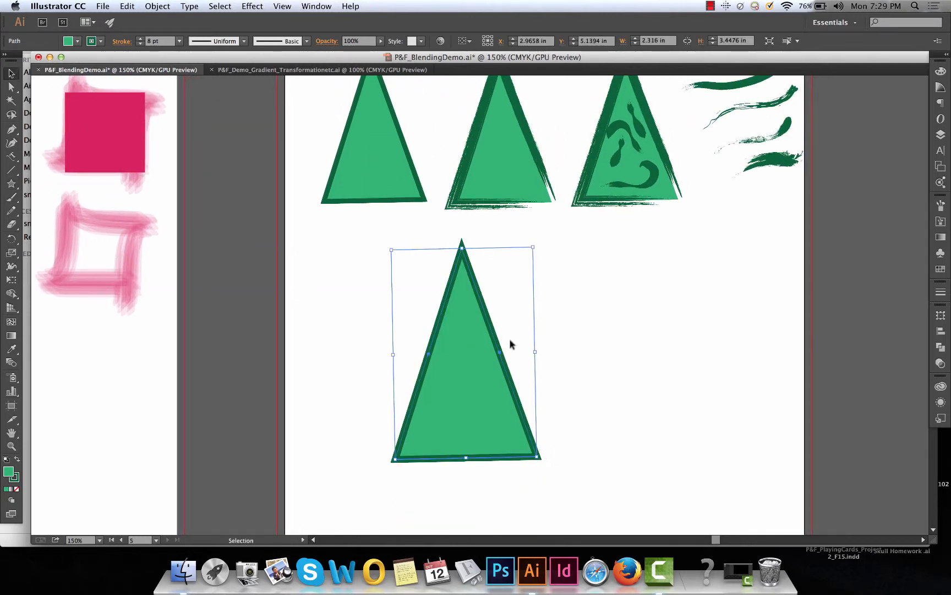
# Step: Apply the rough, dry-edged solid art brush to the large green triangle's outline and set the stroke to 0.25 pt
pyautogui.scroll(3, 505, 285)
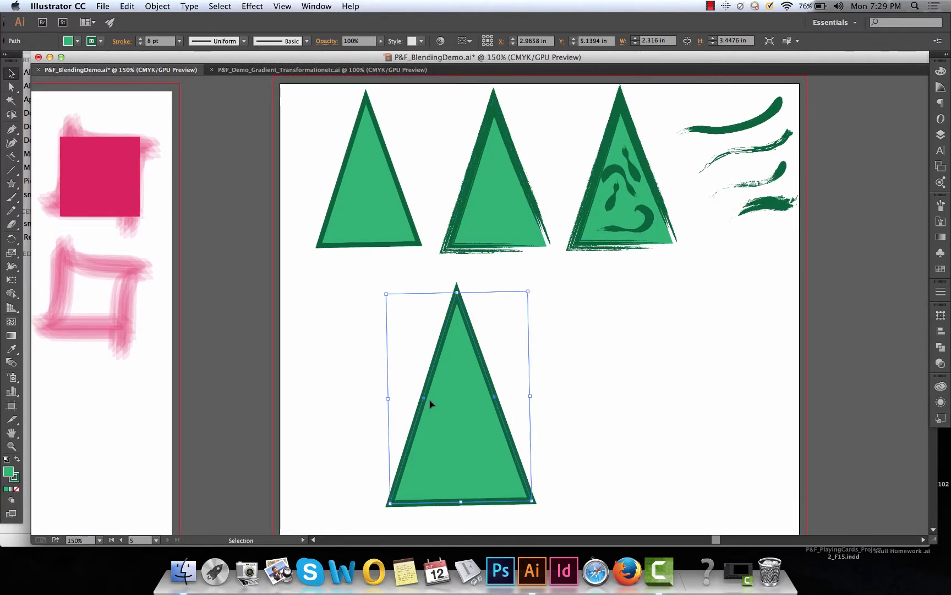
pyautogui.click(307, 41)
pyautogui.click(247, 179)
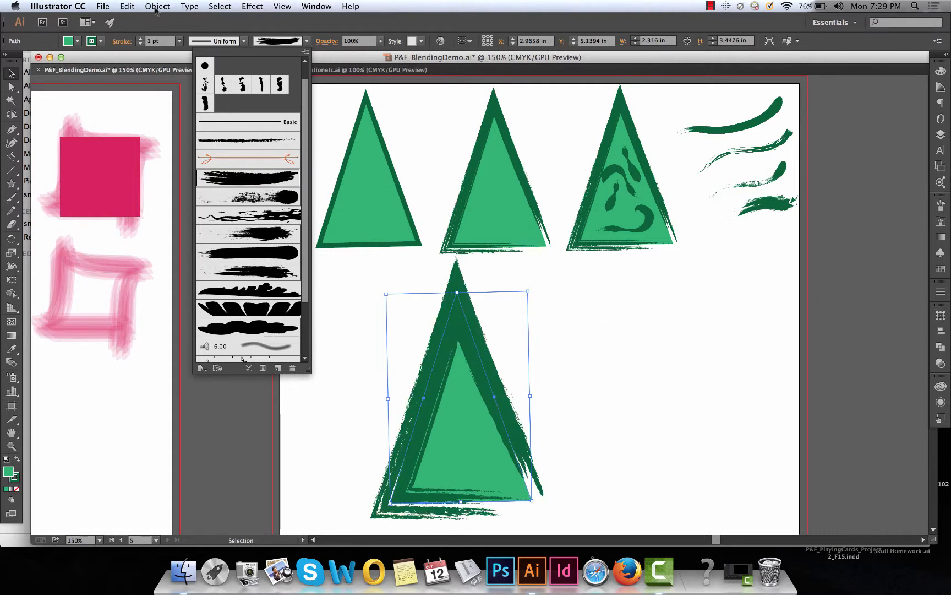
pyautogui.click(182, 43)
pyautogui.click(181, 42)
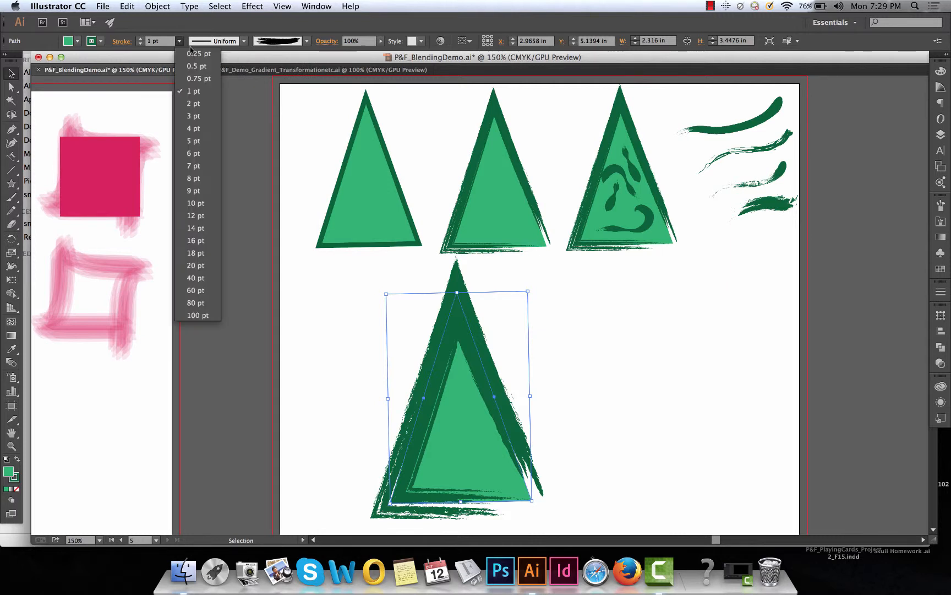
pyautogui.click(191, 54)
# Step: Try the hexagonal width profile on the large triangle's outline, apply the double-bulge profile instead, and deselect the triangle
pyautogui.click(243, 41)
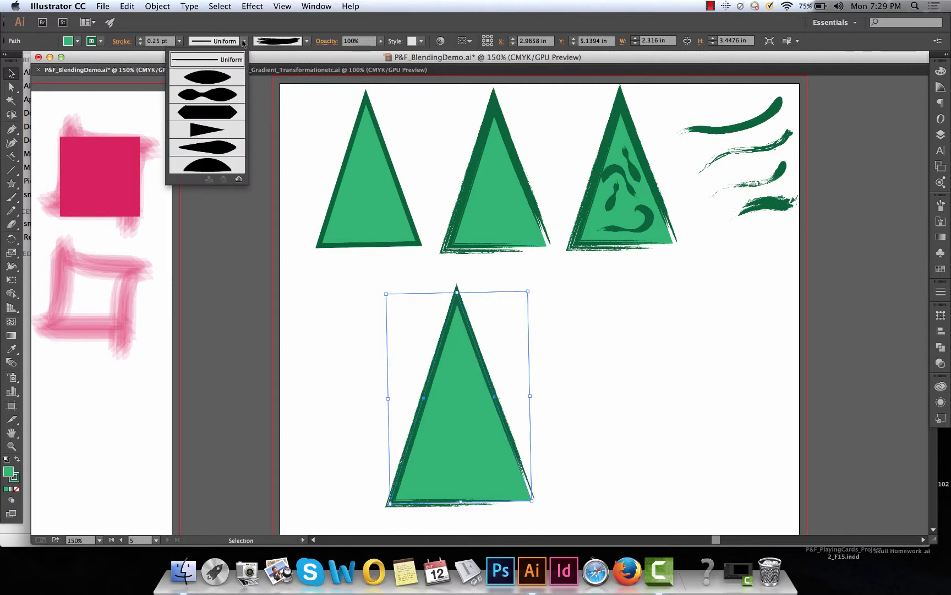
pyautogui.click(210, 118)
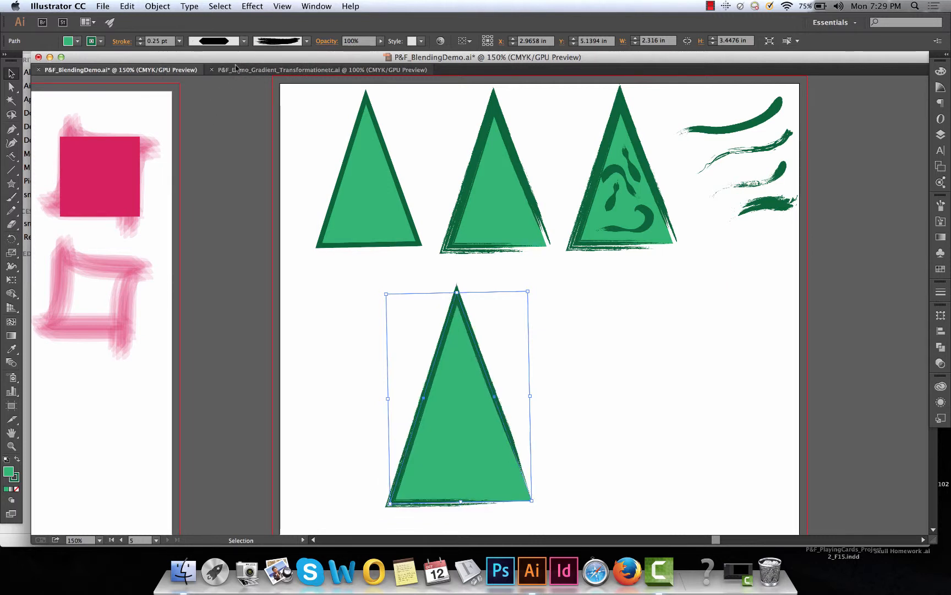
pyautogui.click(243, 41)
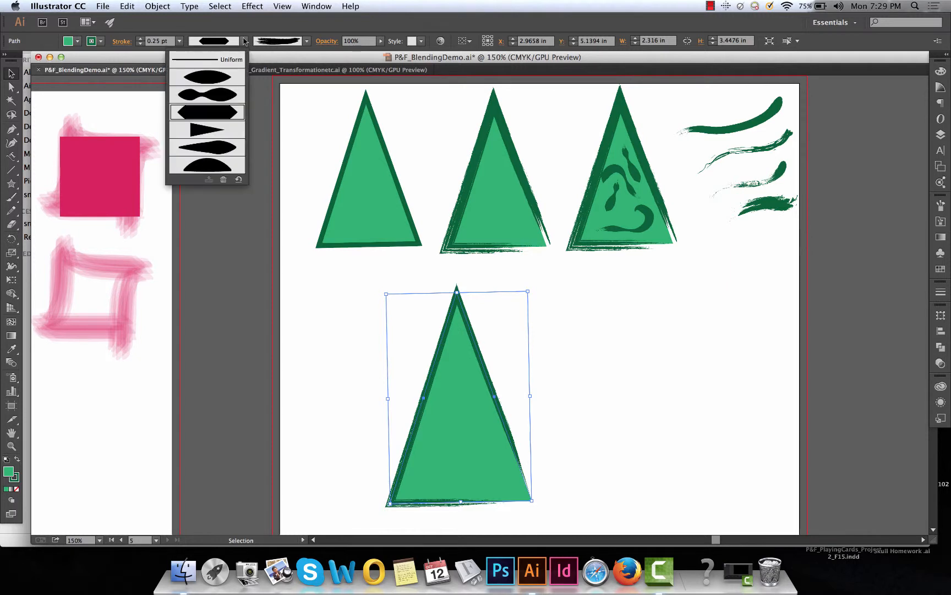
pyautogui.click(202, 93)
pyautogui.click(395, 328)
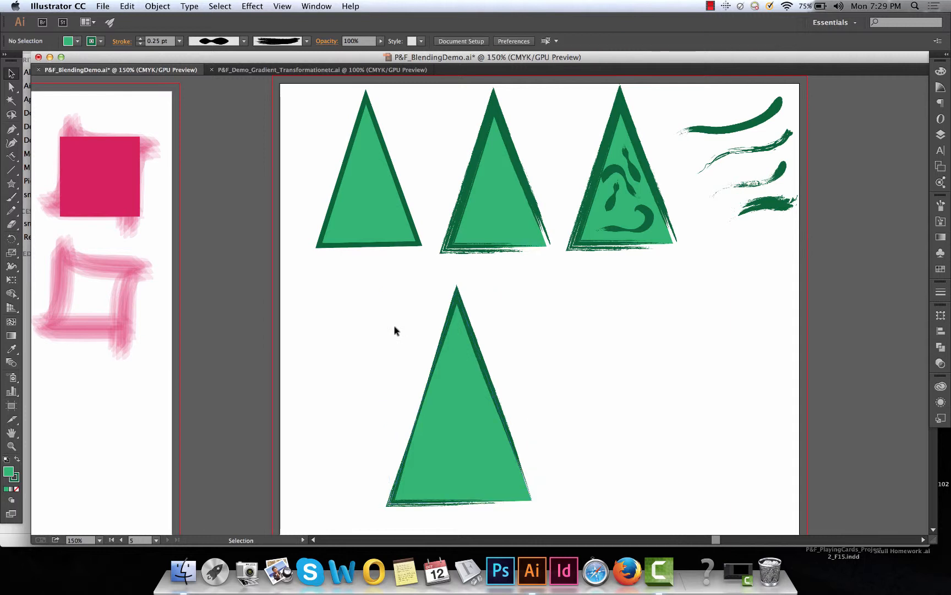
pyautogui.click(487, 395)
pyautogui.click(573, 369)
# Step: Choose the rough, dry-edged solid brush in the document's brush list and look through the available brush library categories
pyautogui.click(941, 205)
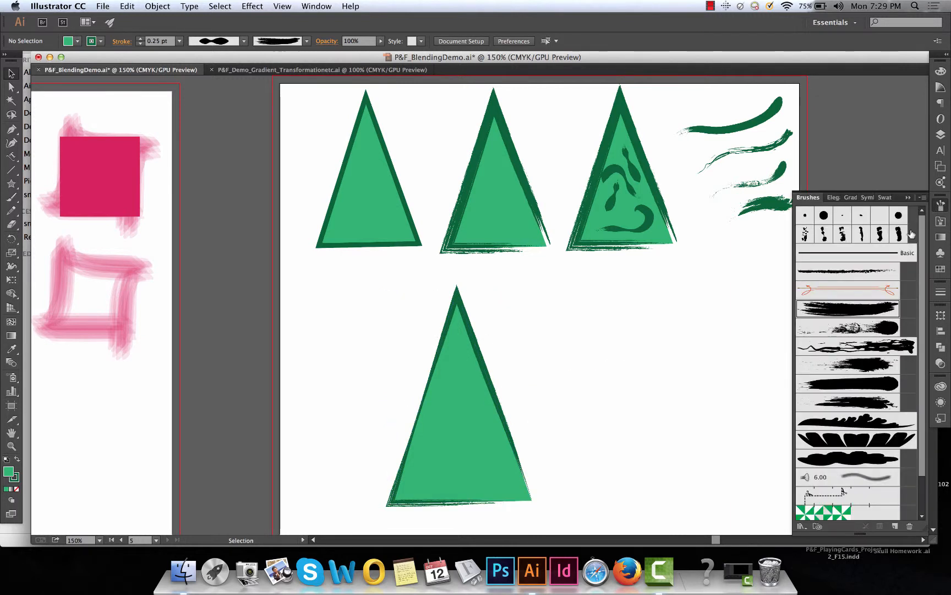
pyautogui.click(872, 307)
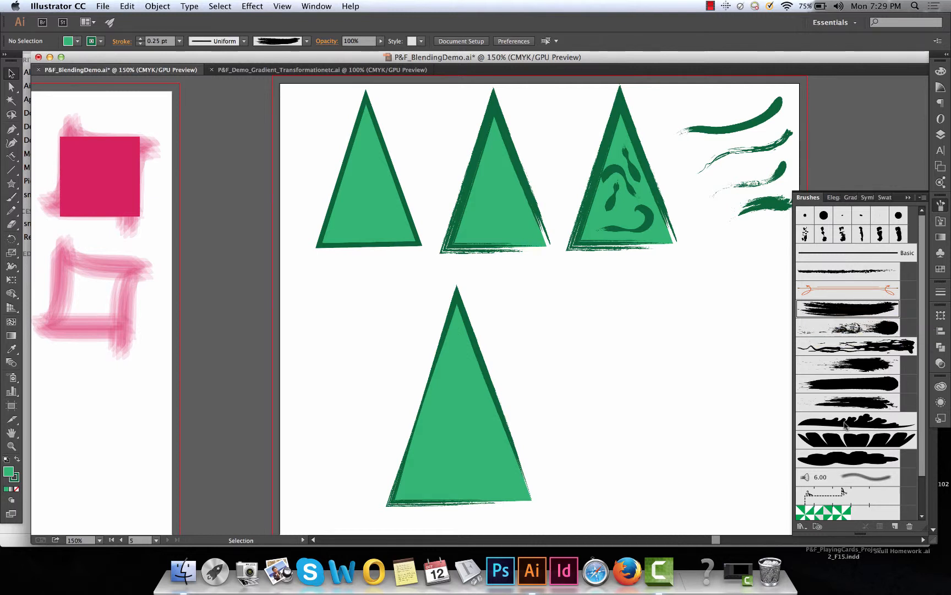
pyautogui.click(922, 201)
pyautogui.moveTo(821, 393)
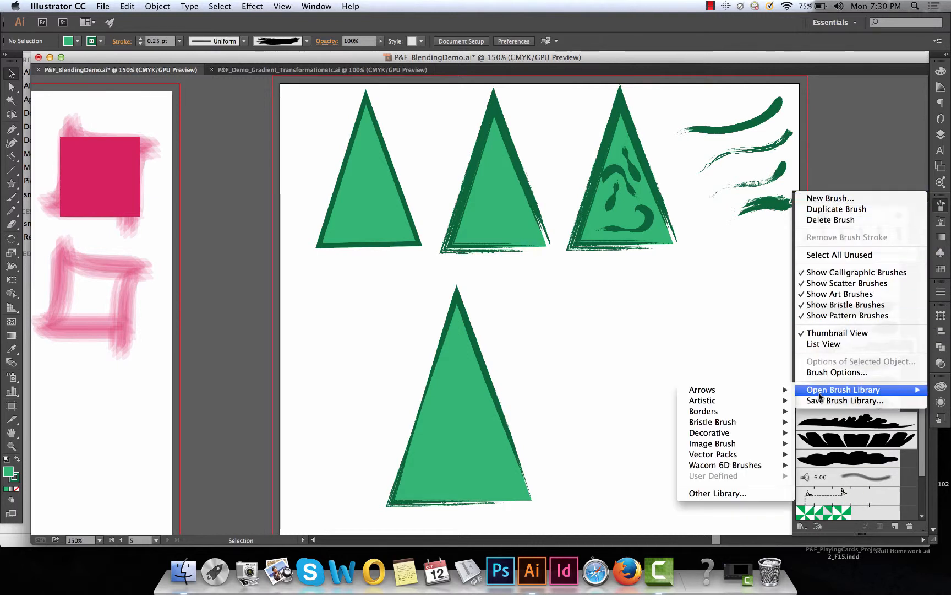
pyautogui.moveTo(740, 393)
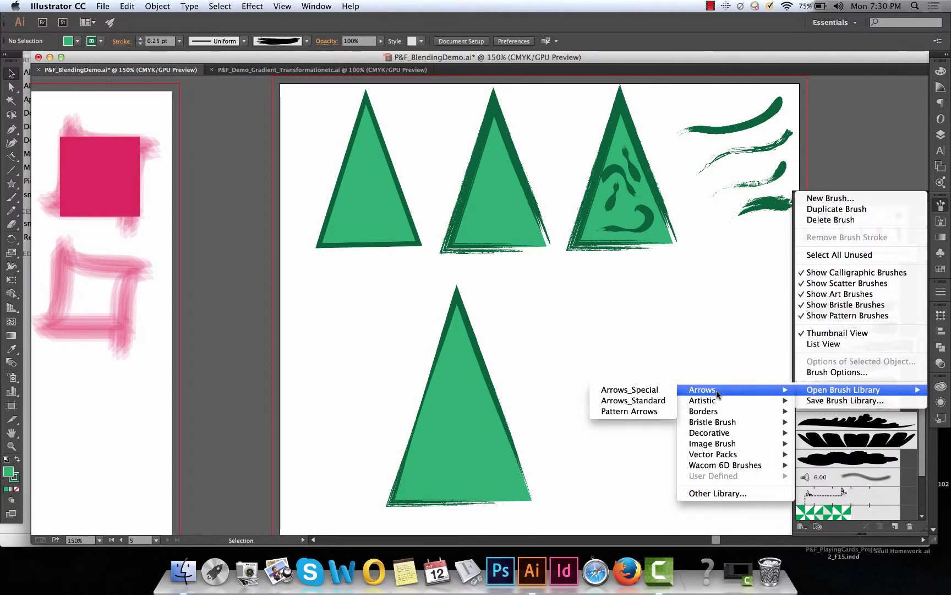
pyautogui.click(746, 301)
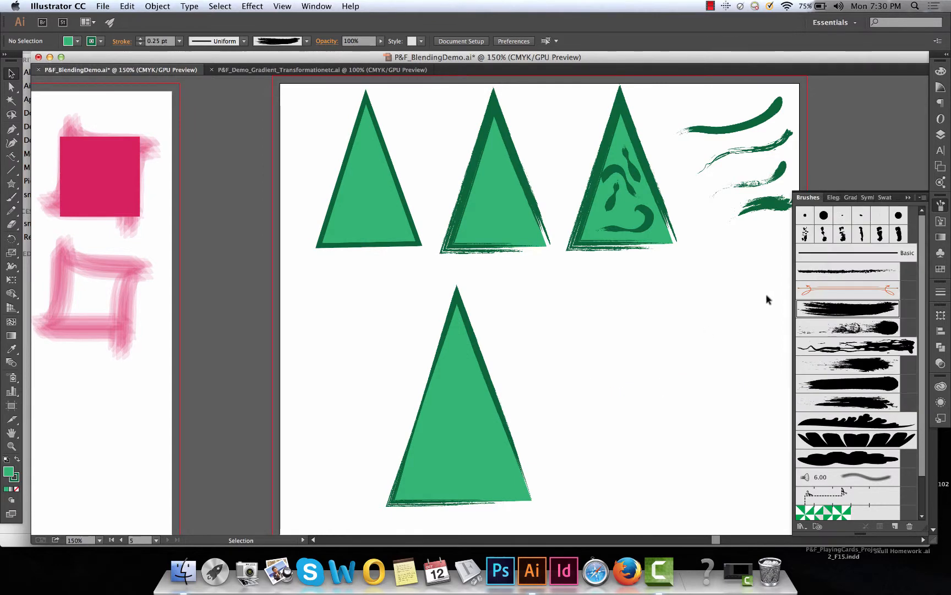
# Step: Paint a freehand S-shaped stroke about 2.14 by 1.35 in beside the large green triangle with the Paintbrush tool
pyautogui.click(11, 197)
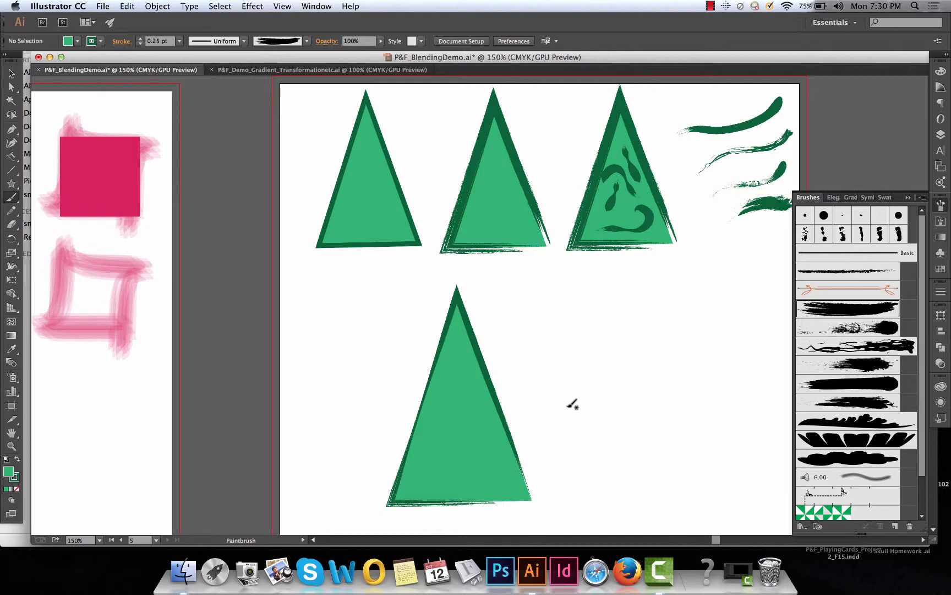
pyautogui.moveTo(568, 404)
pyautogui.mouseDown()
pyautogui.moveTo(577, 378)
pyautogui.moveTo(603, 371)
pyautogui.mouseUp()
pyautogui.moveTo(699, 337); pyautogui.dragTo(676, 326)
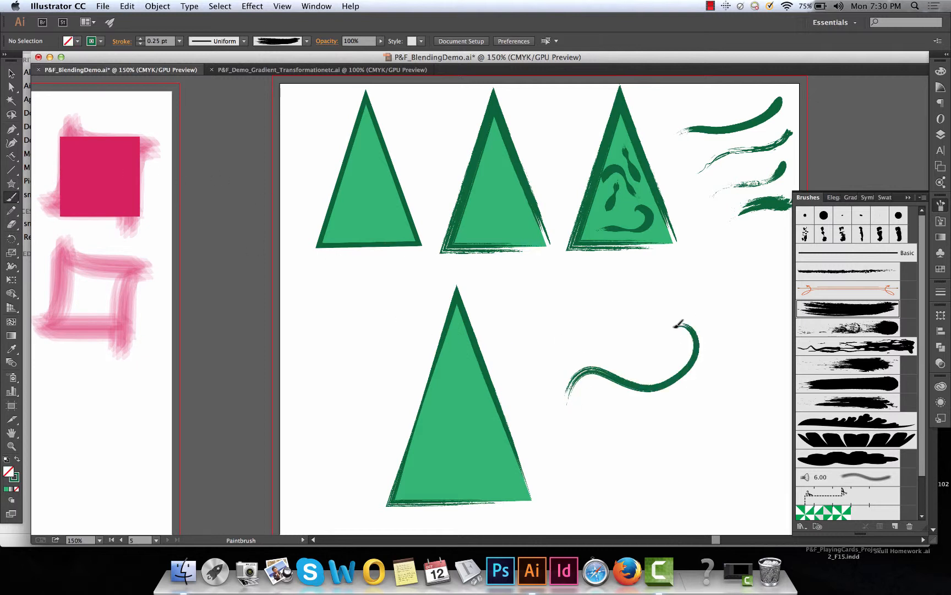
# Step: Change the painted S-shaped stroke to the Grunge Brush Vector Pack 04 brush
pyautogui.click(851, 347)
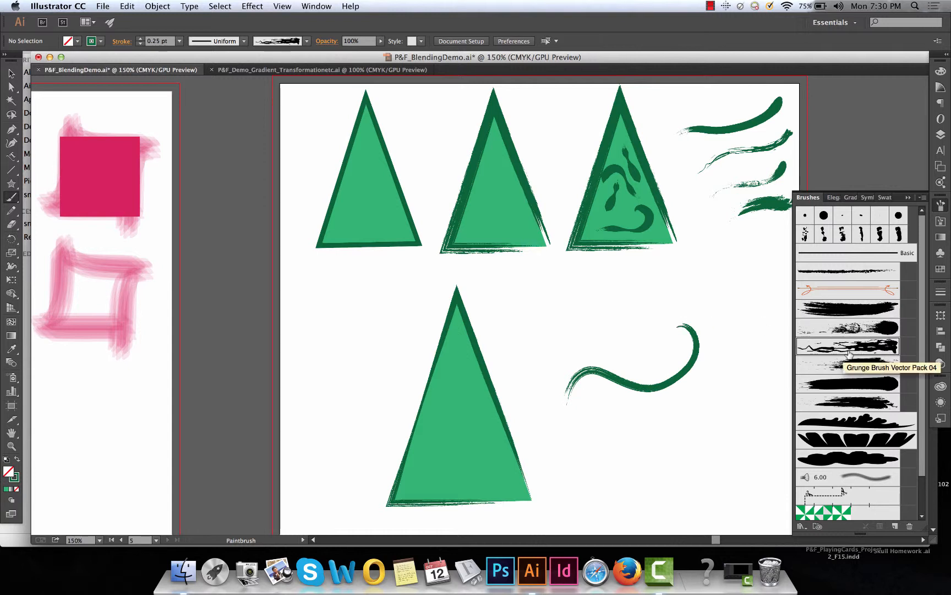
pyautogui.press('v')
pyautogui.moveTo(629, 322); pyautogui.dragTo(722, 404)
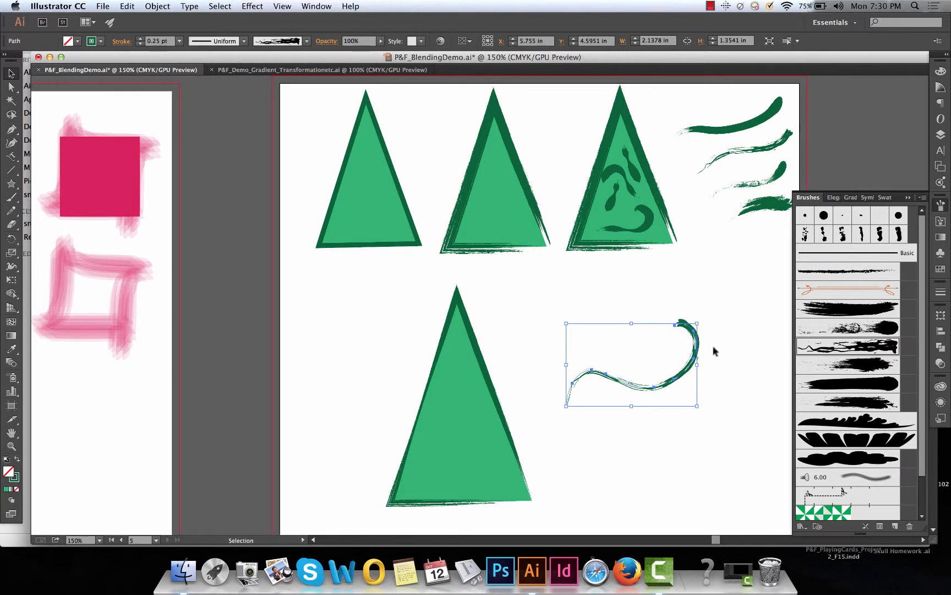
# Step: Scale the grunge stroke down to about 1.39 by 0.88 in, place it near the large triangle's base, and undo the triangle's accidental move
pyautogui.moveTo(697, 350)
pyautogui.mouseDown()
pyautogui.moveTo(569, 399)
pyautogui.moveTo(510, 448)
pyautogui.moveTo(523, 449)
pyautogui.moveTo(503, 433)
pyautogui.moveTo(485, 440)
pyautogui.moveTo(474, 469)
pyautogui.moveTo(517, 439)
pyautogui.mouseUp()
pyautogui.click(558, 431)
pyautogui.press('super+z')
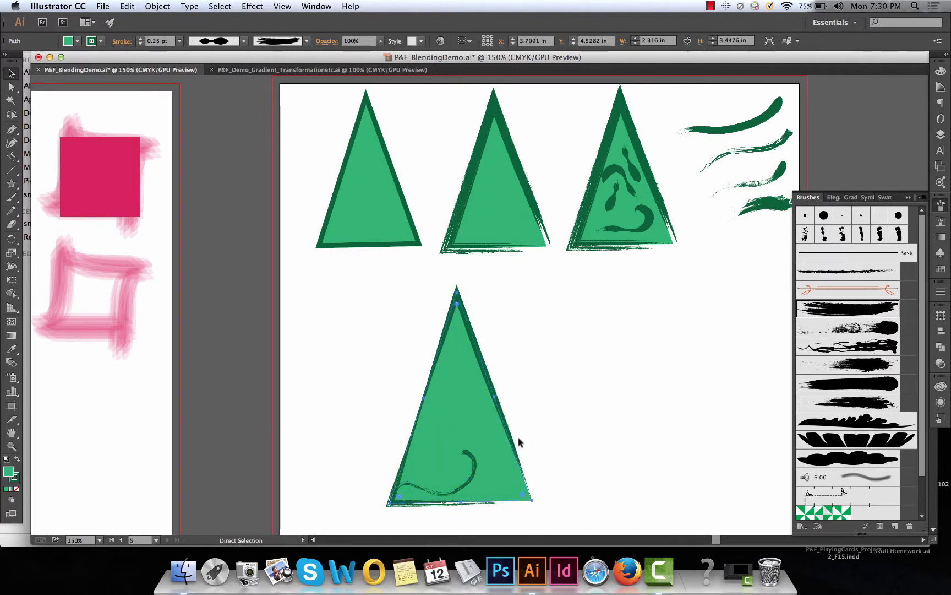
# Step: Duplicate the small grunge stroke and place the copy higher, across the large triangle's right edge
pyautogui.click(579, 450)
pyautogui.keyDown('alt'); pyautogui.moveTo(473, 482); pyautogui.dragTo(527, 427); pyautogui.keyUp('alt')
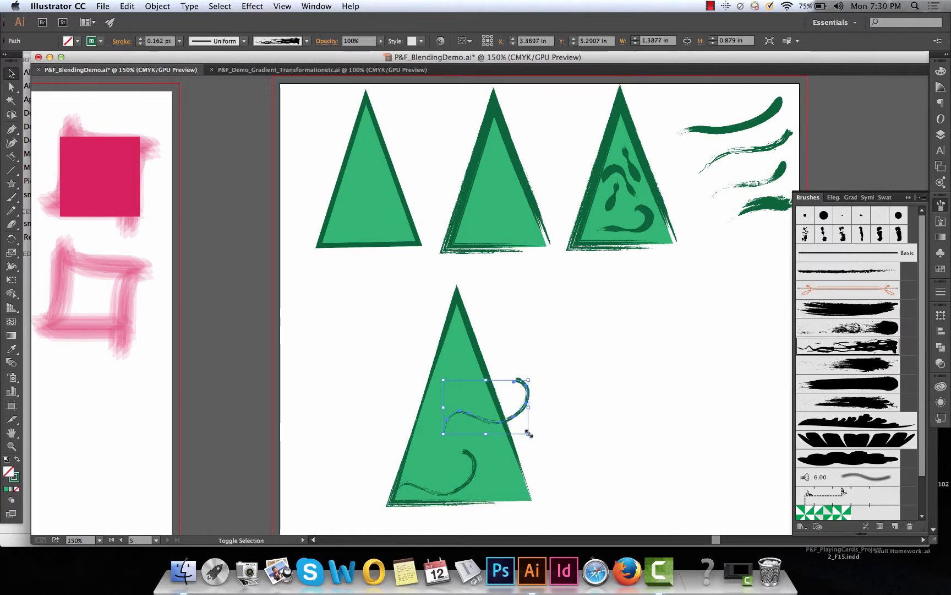